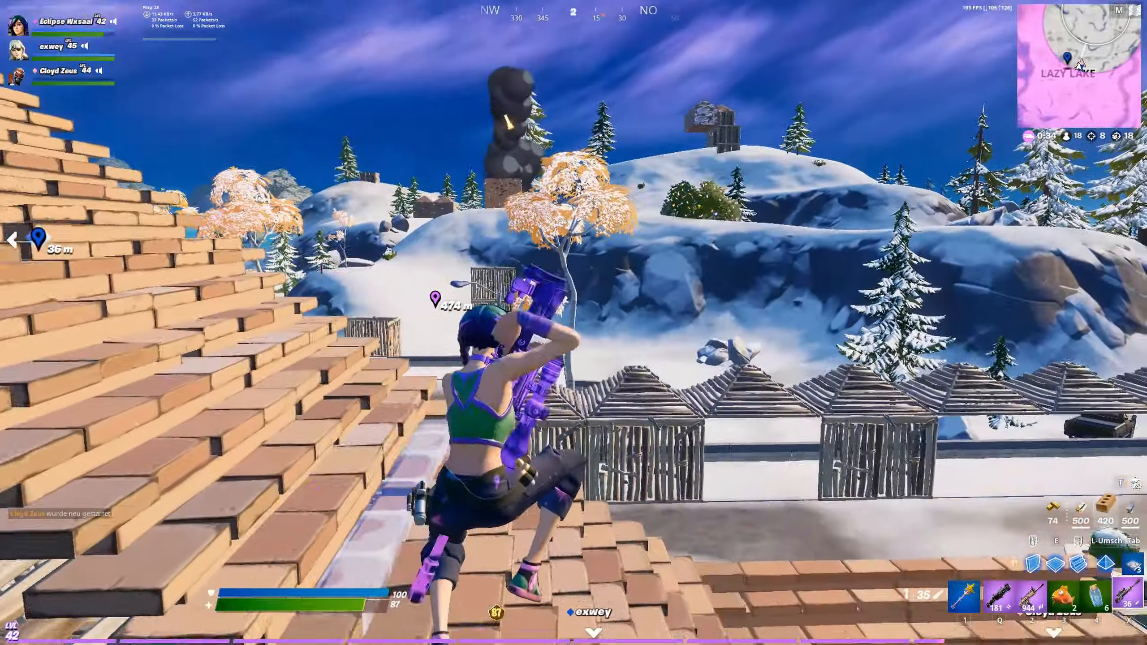
key(x)
right_click(574, 322)
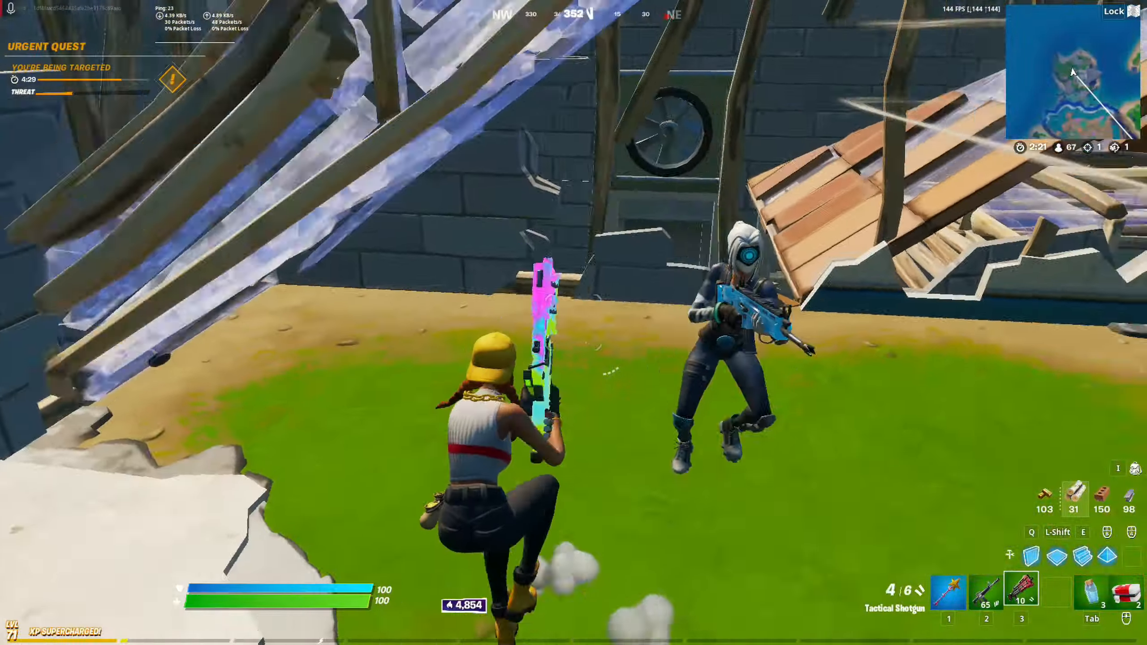
click(574, 323)
click(574, 323)
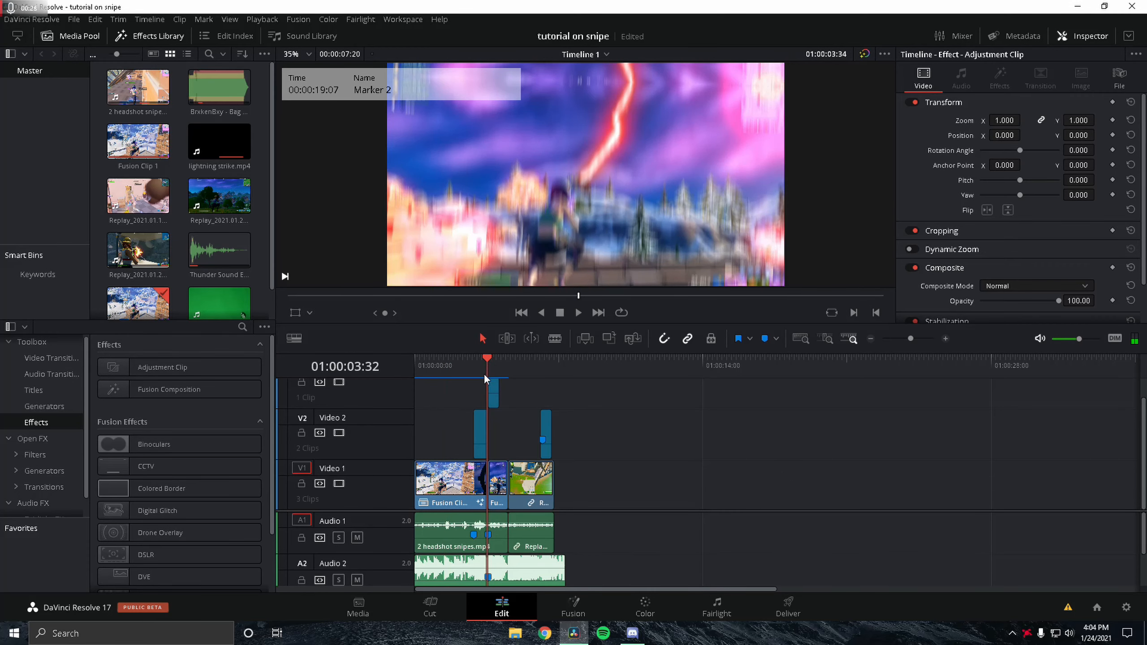
Step: Shift all the timeline clips later, leaving empty space at the start of the timeline
click(481, 429)
click(540, 362)
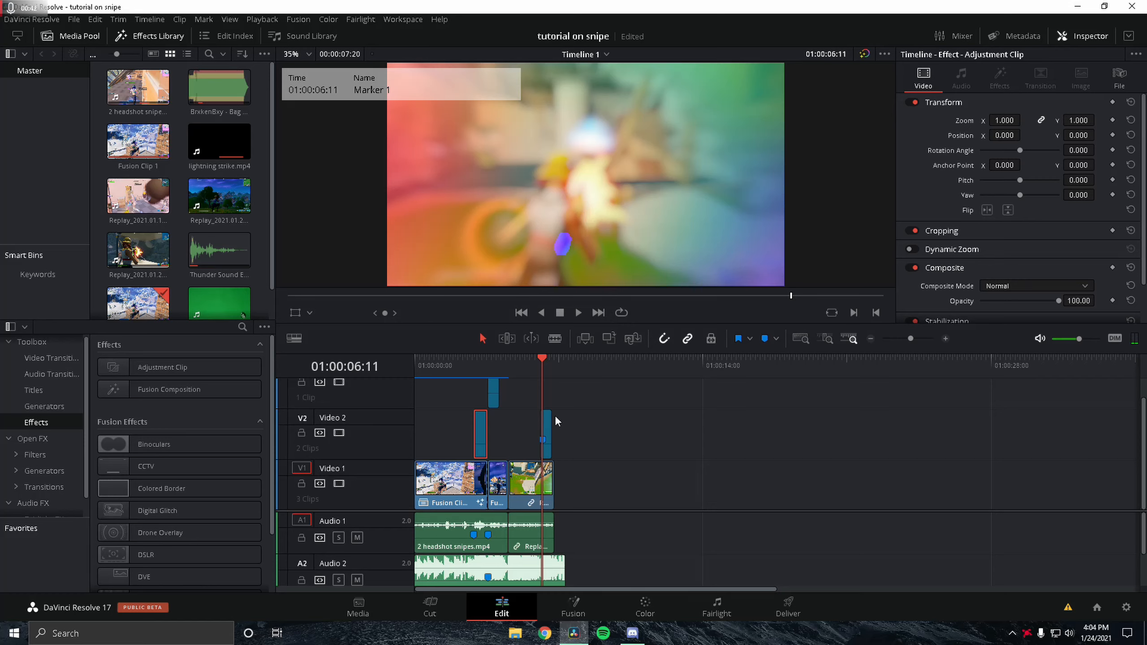
click(595, 500)
drag(638, 568, 441, 384)
drag(443, 497, 722, 499)
click(668, 502)
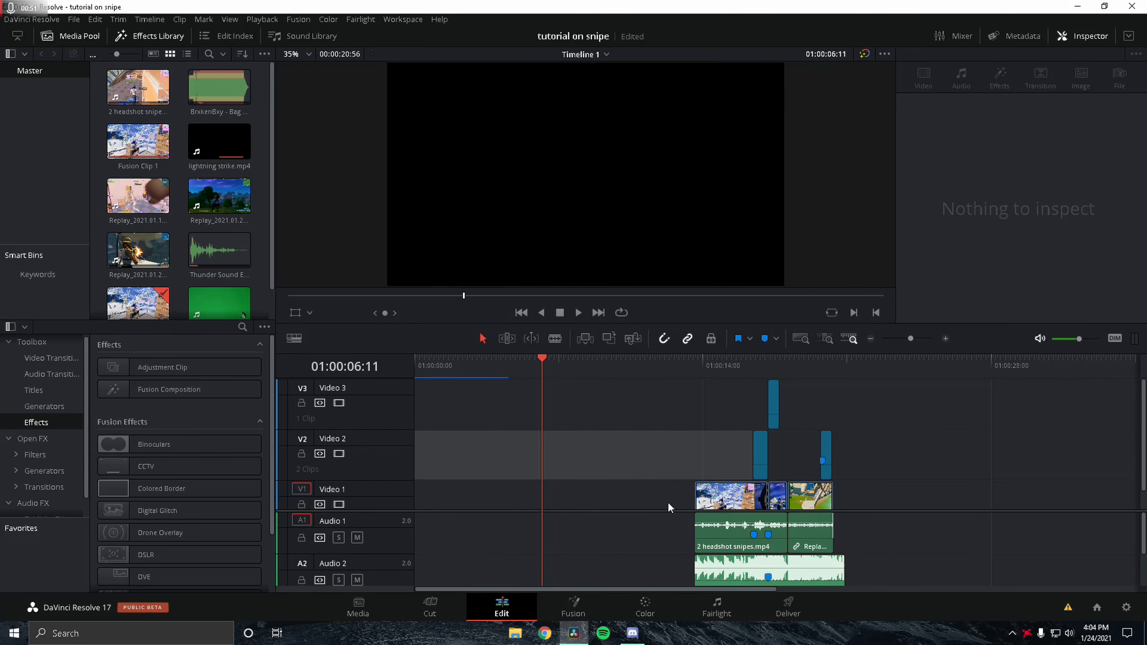
Step: Paste a copy of the BrxkenBxy - Bag Boy music clip at the start of Audio 2
click(733, 579)
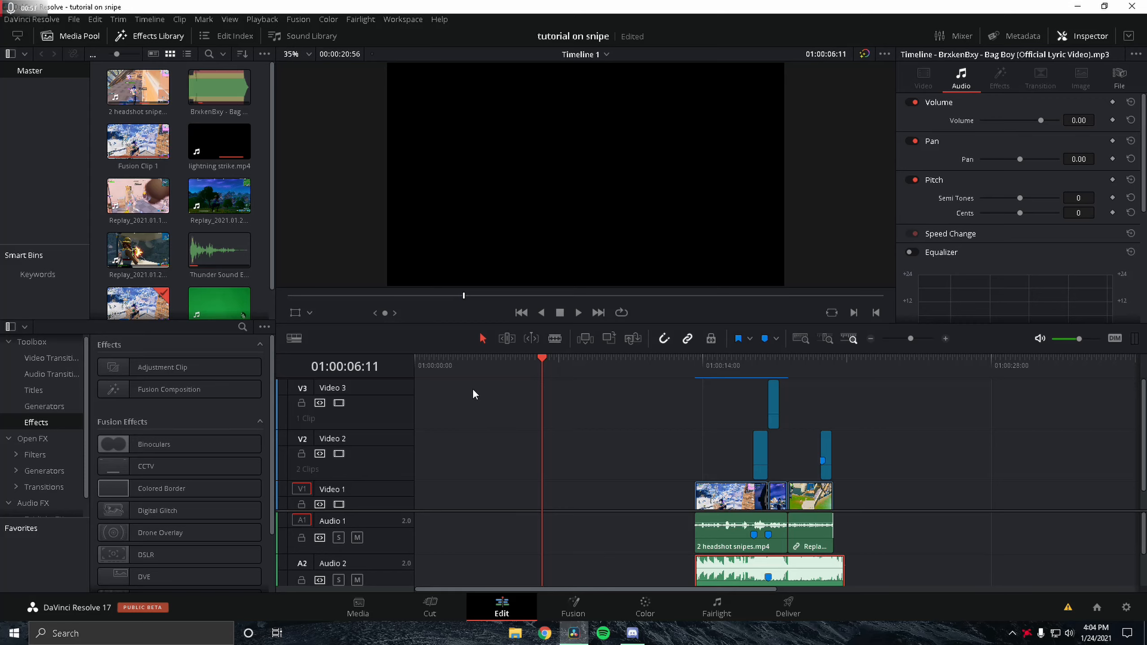
mouse_move(470, 364)
mouse_down()
mouse_move(379, 367)
mouse_move(473, 366)
mouse_up()
key(ctrl+v)
click(415, 387)
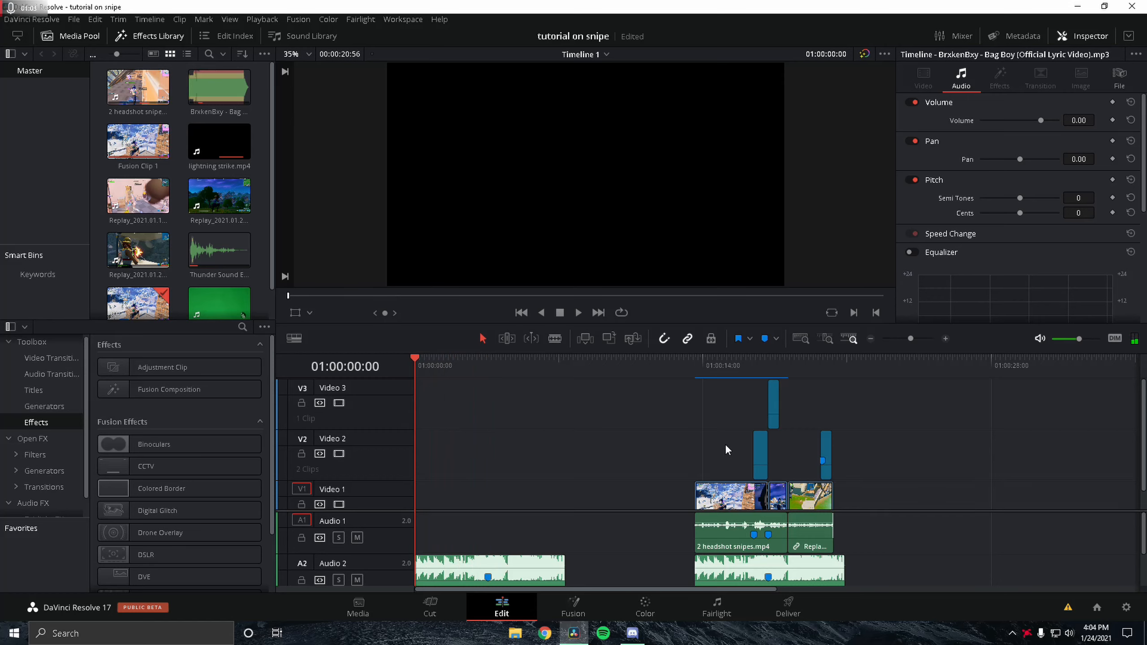
Step: Delete the short sound-effect clip on Audio 3 near the start of the timeline
scroll(711, 470, down, 1)
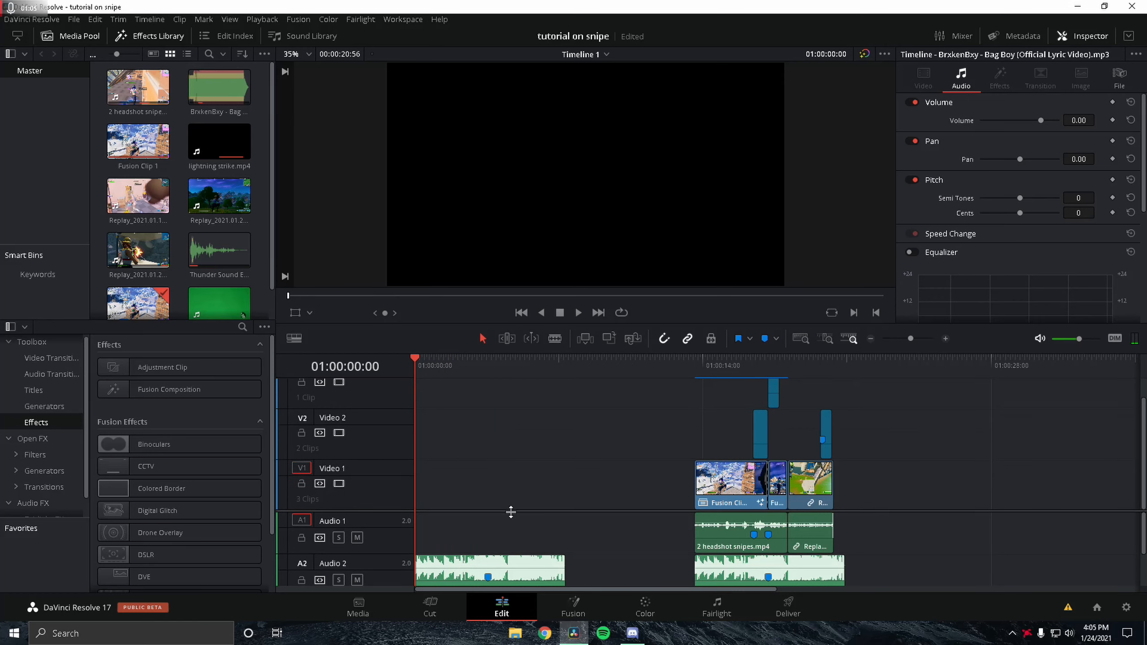
scroll(513, 507, down, 1)
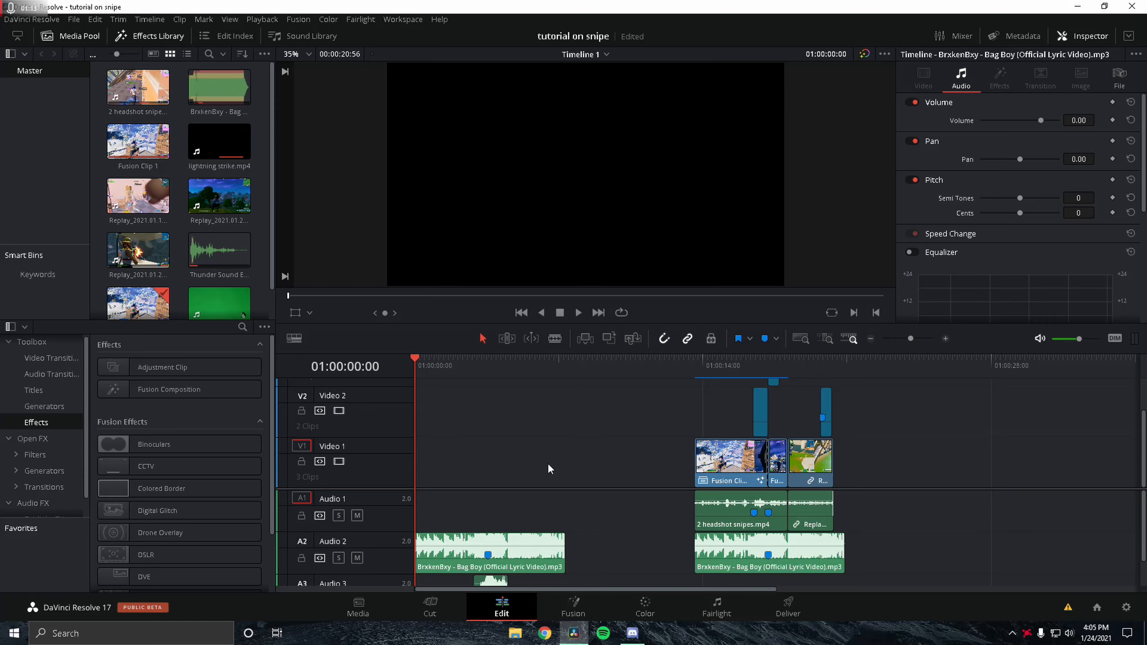
scroll(548, 466, down, 1)
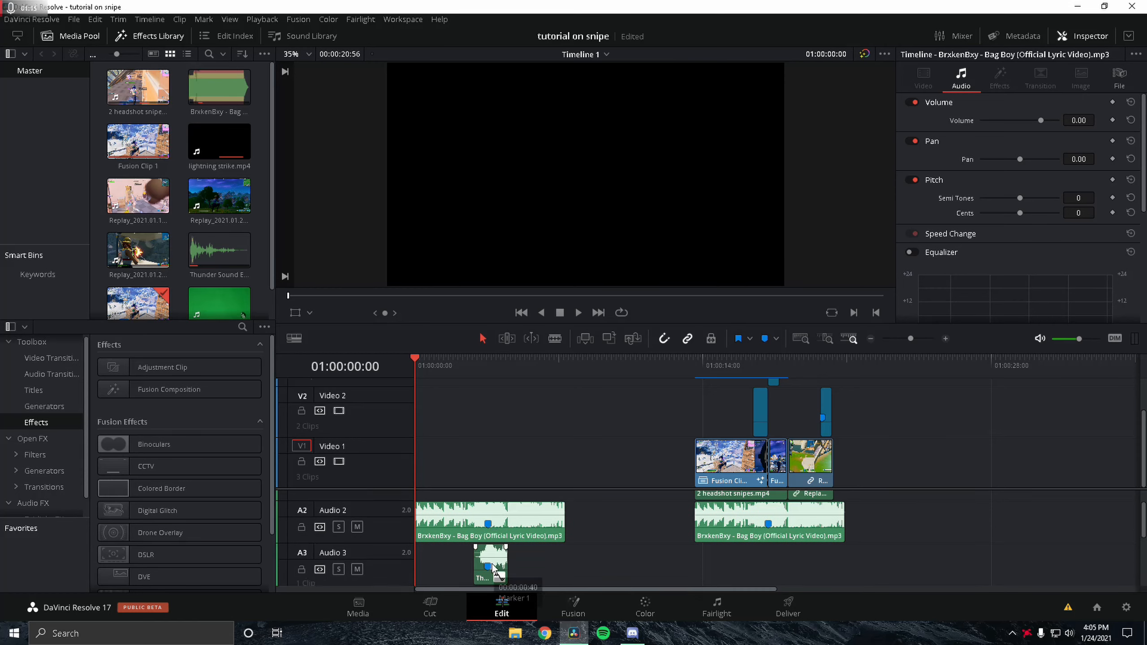
click(482, 578)
key(Delete)
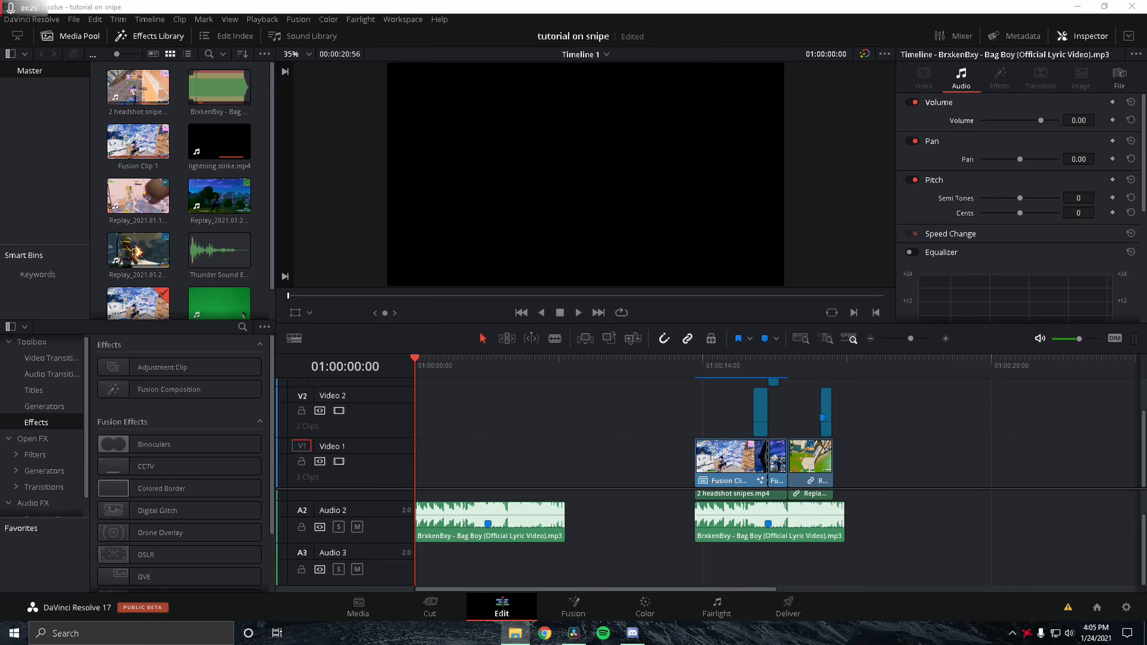
Step: Split the long 2 headshot snipes.mp4 clip at 01:00:41:15 and delete the part before the cut
drag(411, 486, 919, 495)
scroll(632, 379, right, 10)
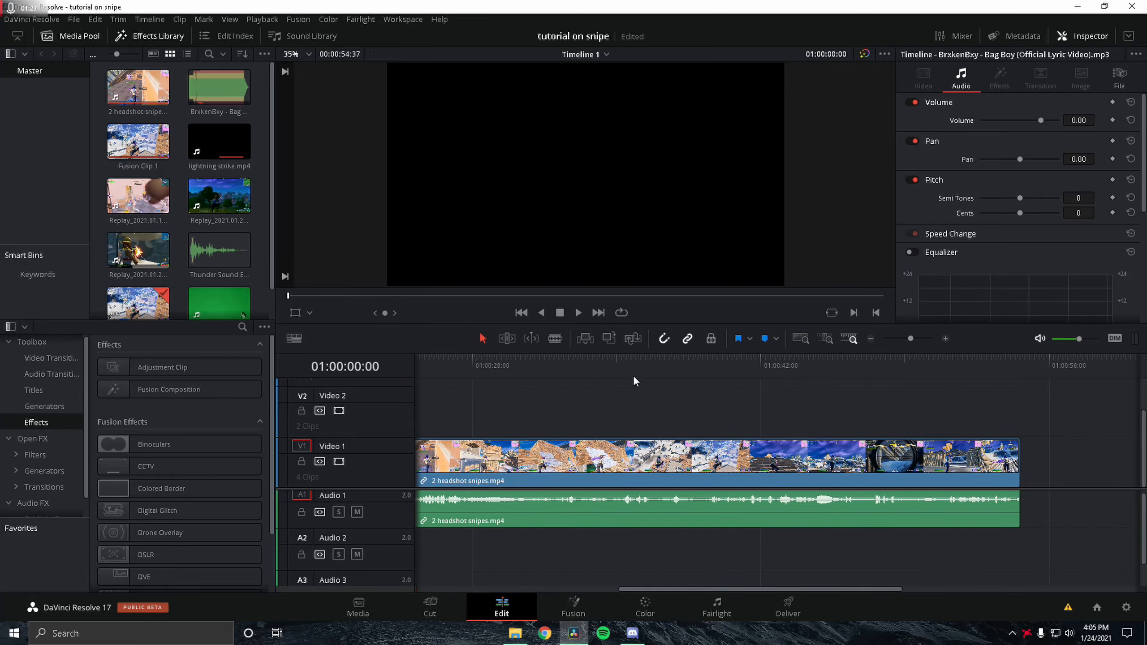
click(759, 374)
drag(759, 371, 673, 377)
key(space)
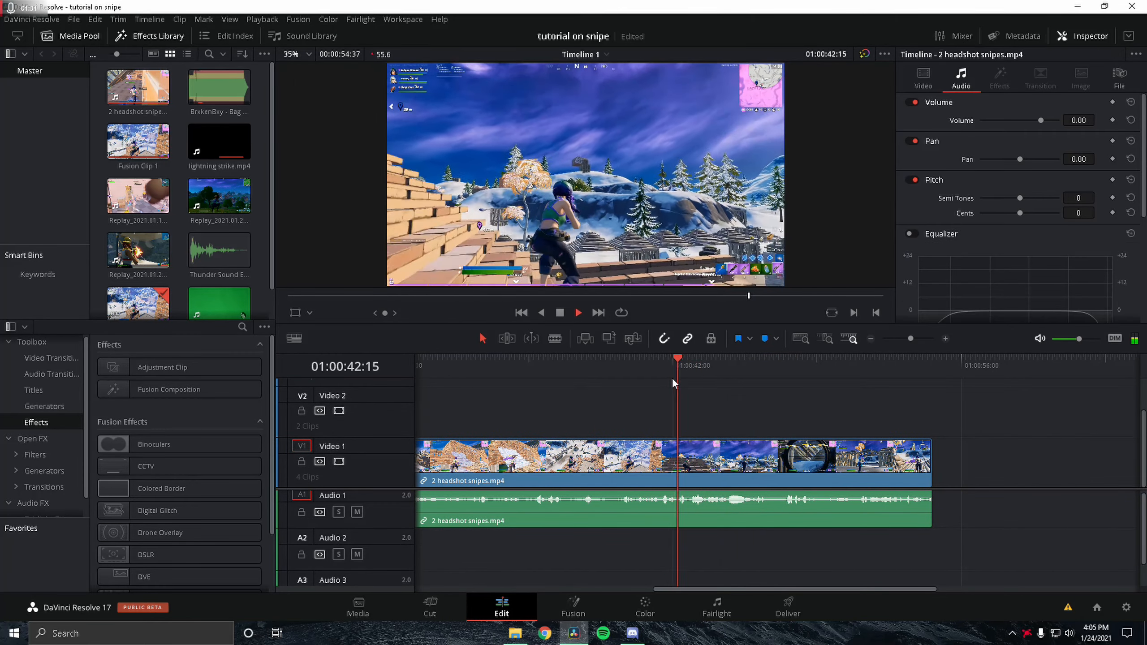
click(657, 378)
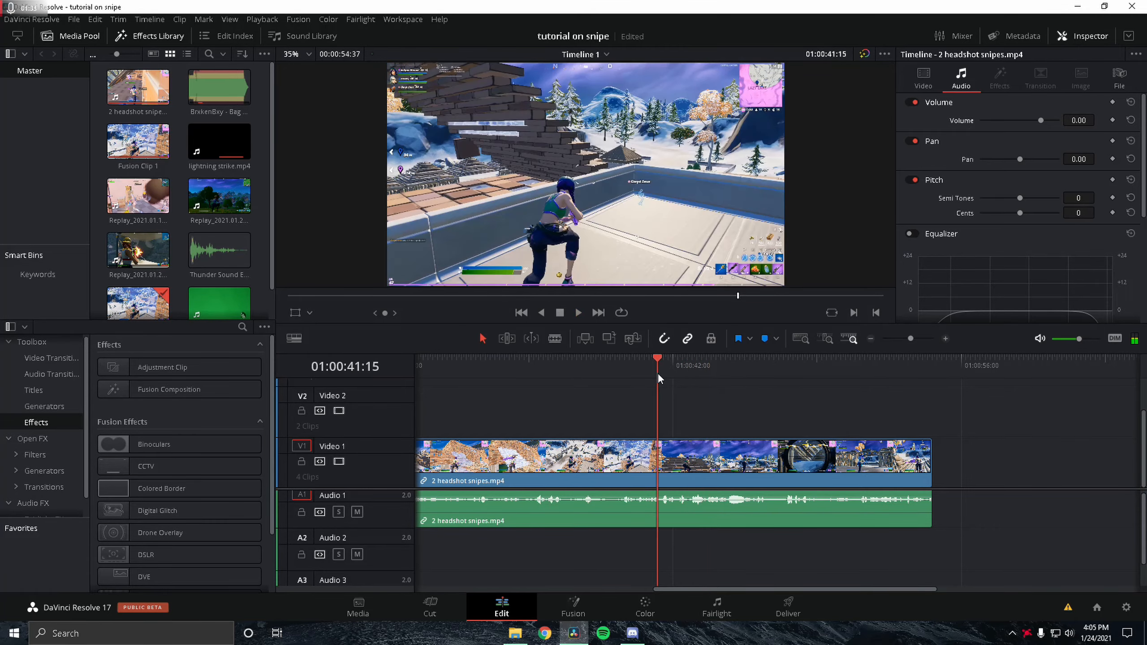
key(ctrl+b)
key(BackSpace)
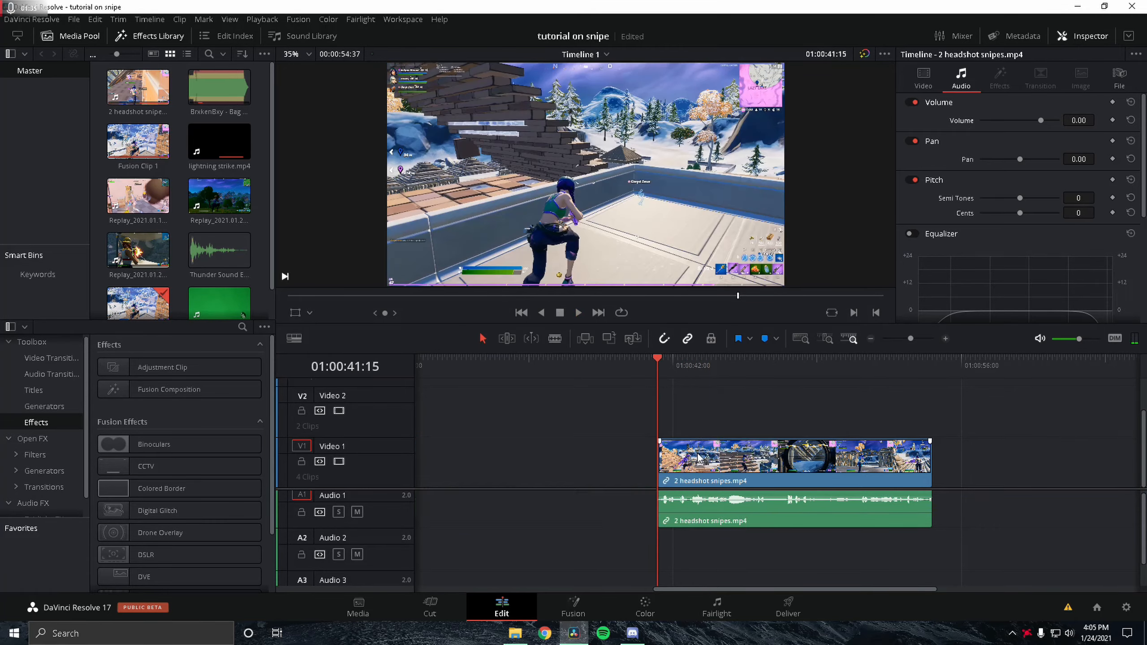
Step: Split the remaining clip at about 01:00:44 and delete the part after the cut
key(space)
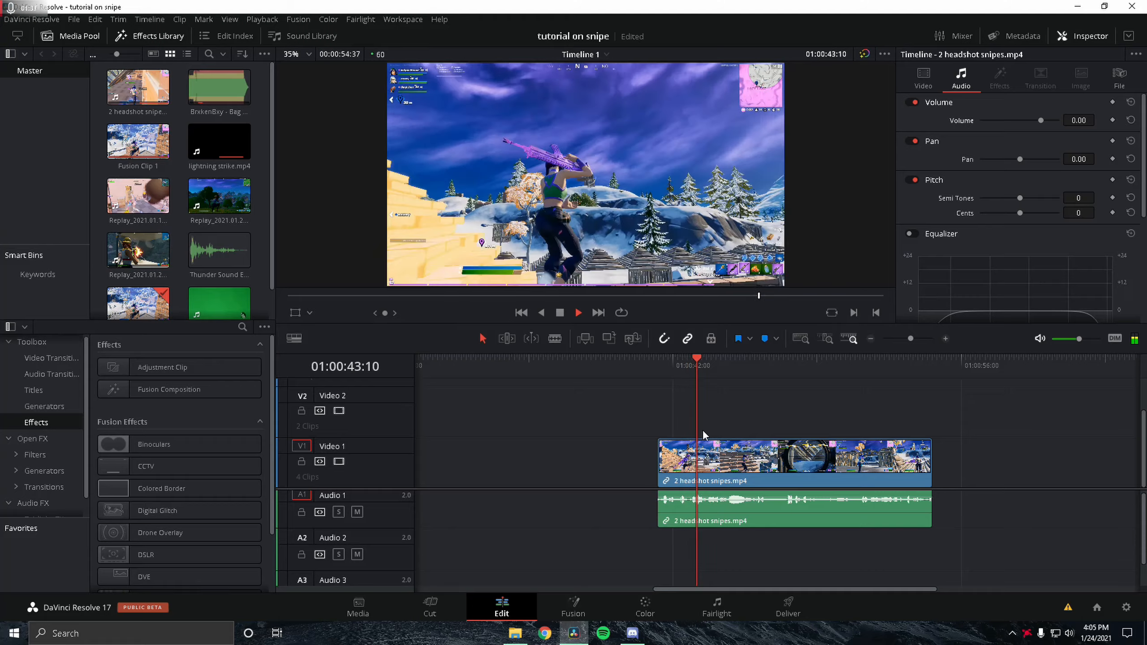
key(space)
click(759, 476)
key(space)
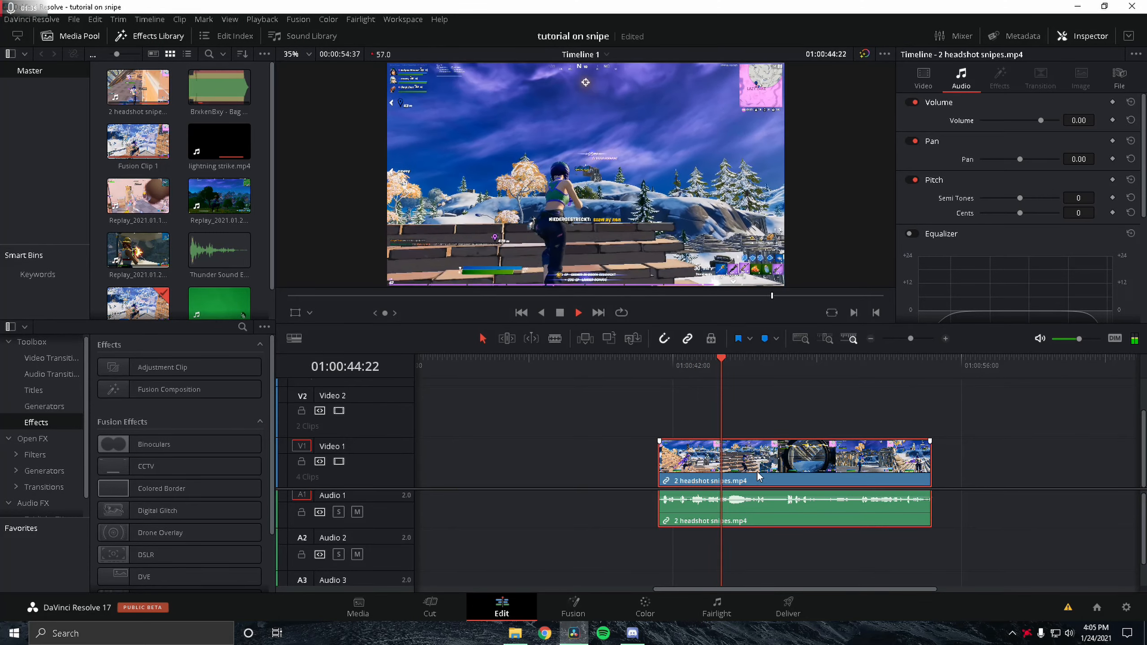
key(space)
key(ctrl+b)
key(BackSpace)
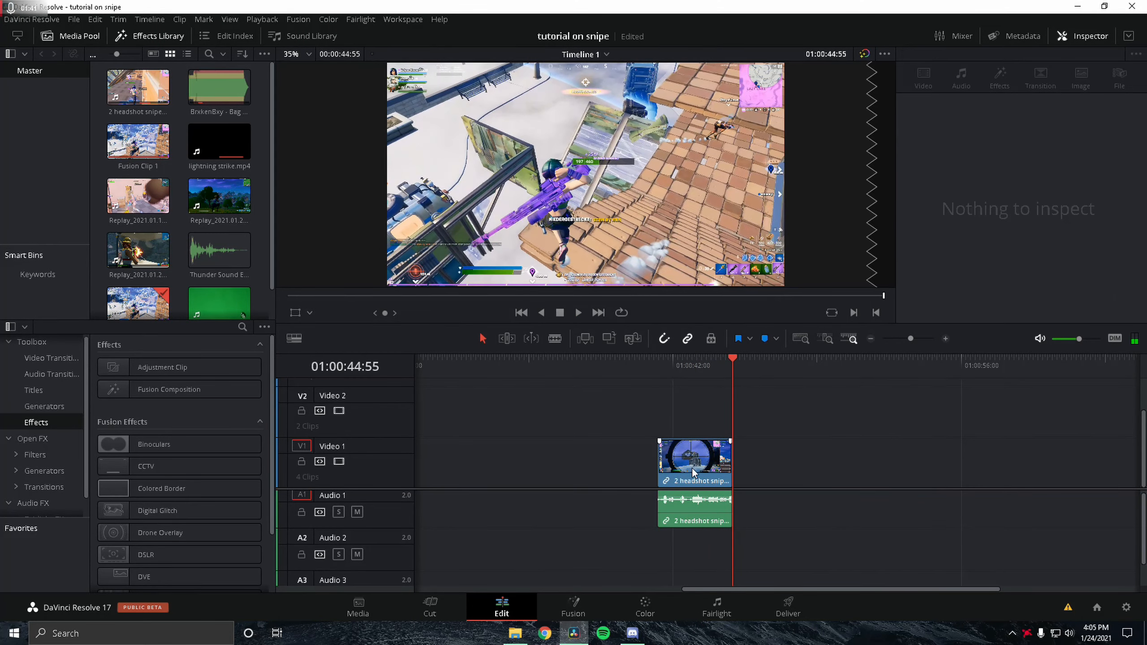
Step: Move the trimmed sniper clip to the very start of Video 1
drag(708, 474, 642, 474)
drag(668, 370, 646, 368)
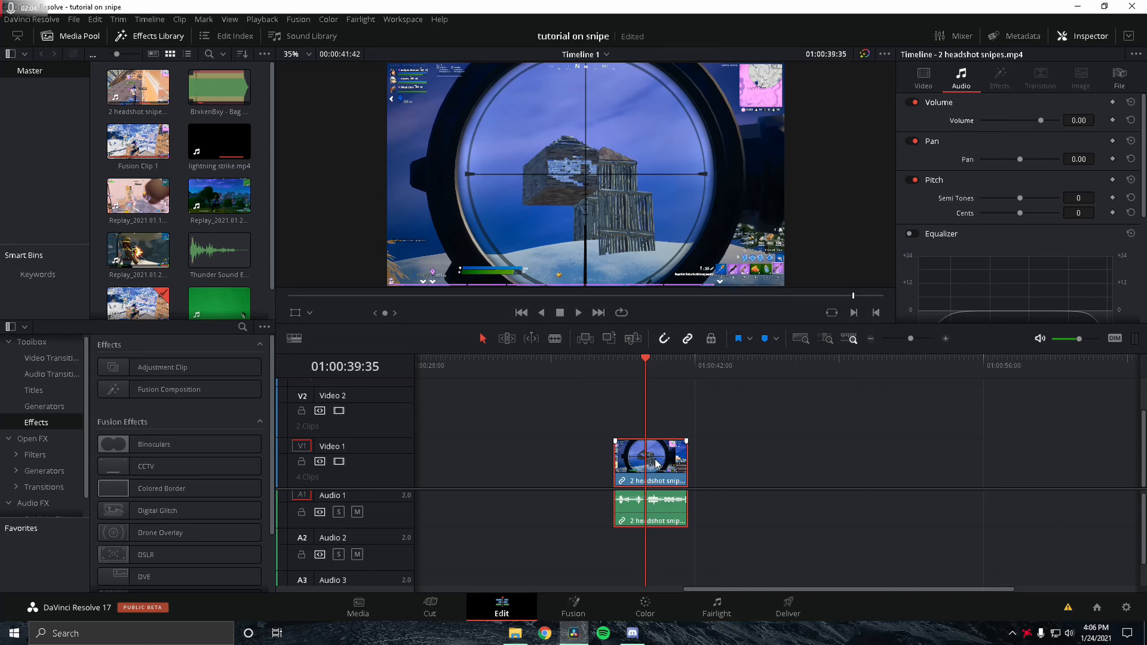
drag(655, 464, 369, 475)
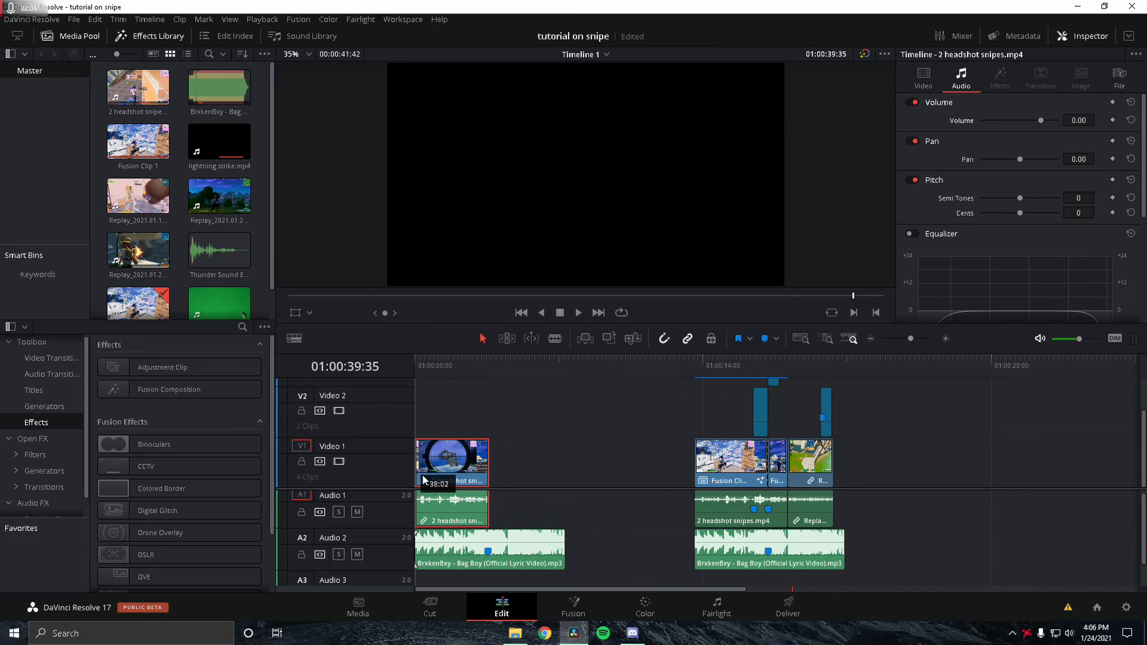
drag(422, 474, 430, 475)
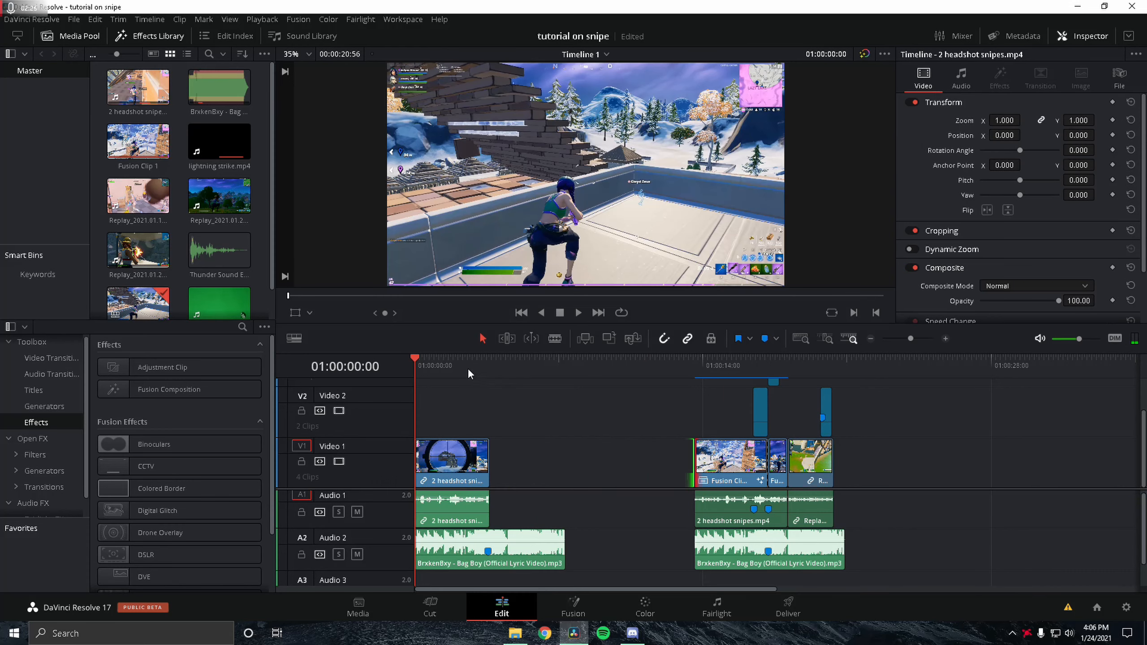
click(474, 362)
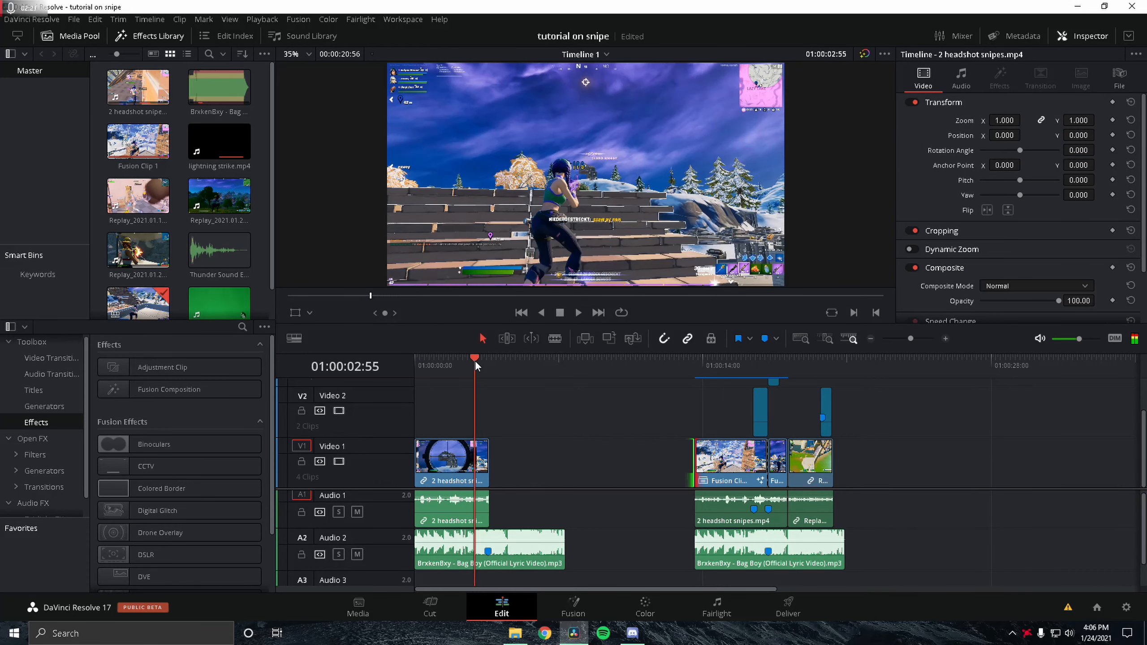
Step: Step frame by frame through the opening seconds of the sniper clip
key(Left)
key(Left)
key(Left)
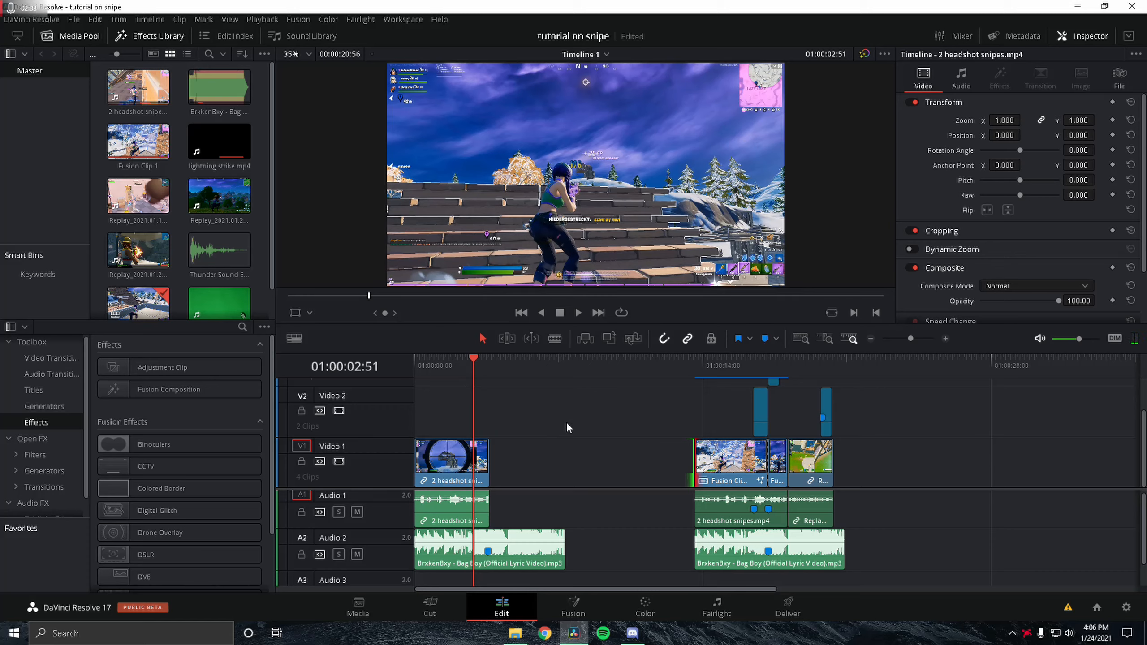
key(Left)
key(Left)
key(Left)
key(Left)
key(Left)
key(Left)
key(Left)
key(Left)
key(Left)
key(Left)
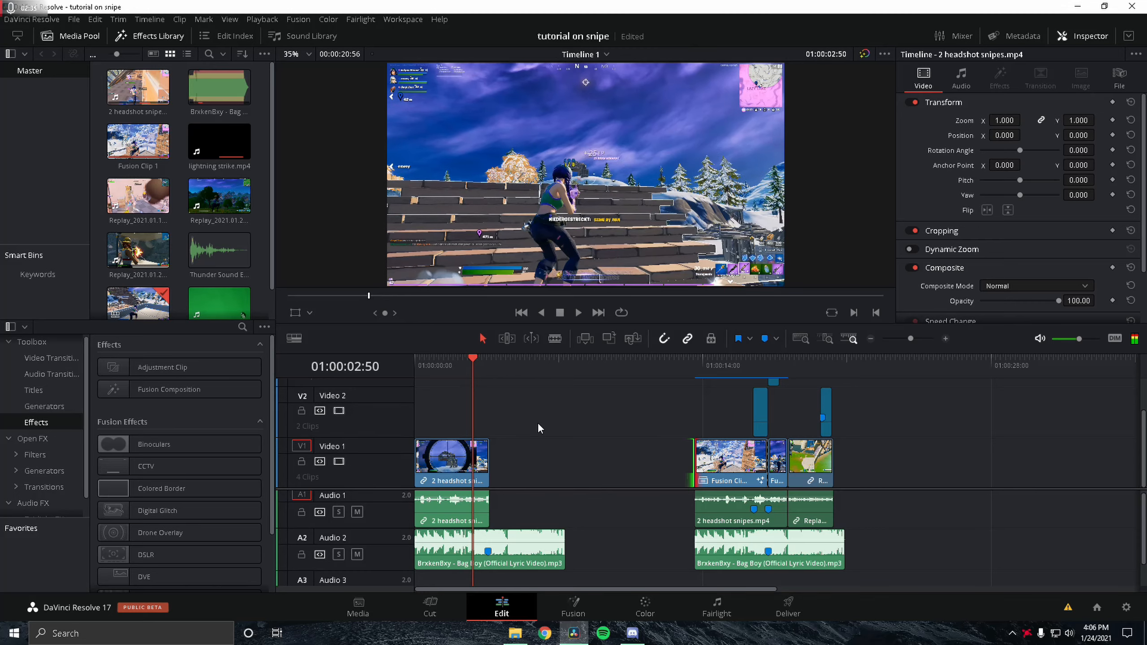
key(Left)
key(Left)
key(Left)
key(Left)
key(Left)
key(Left)
key(Left)
key(Left)
key(Left)
key(Left)
key(Left)
key(Left)
key(Left)
key(Left)
key(Left)
key(Left)
key(Left)
key(Left)
key(Left)
key(Left)
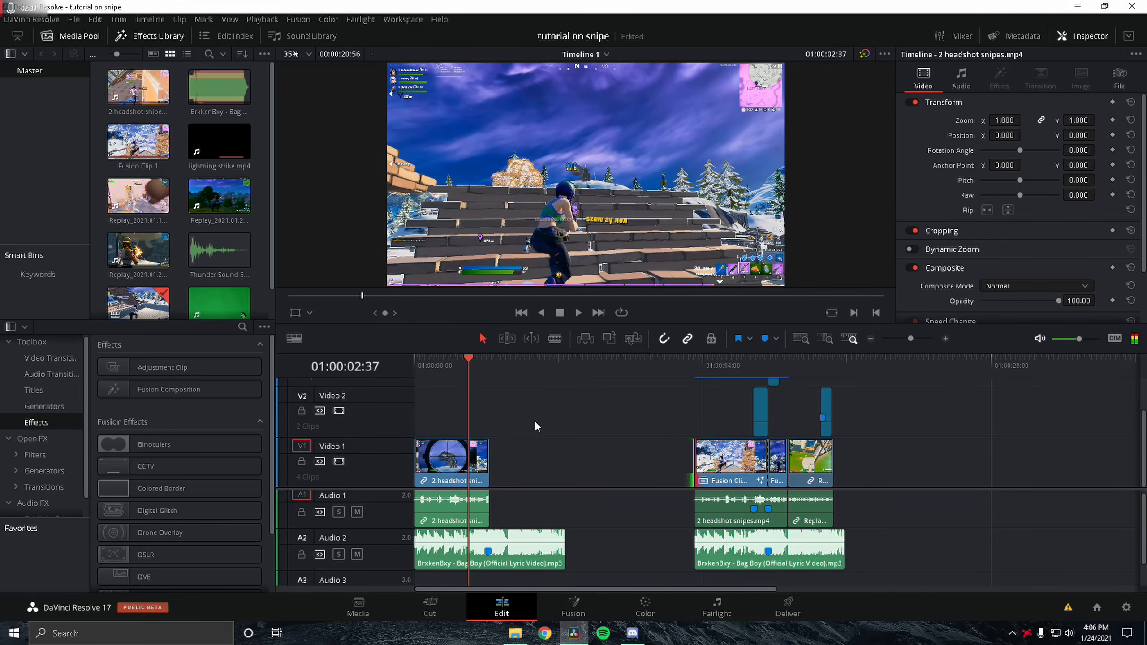
key(Left)
key(Left)
key(Left)
key(Left)
key(Left)
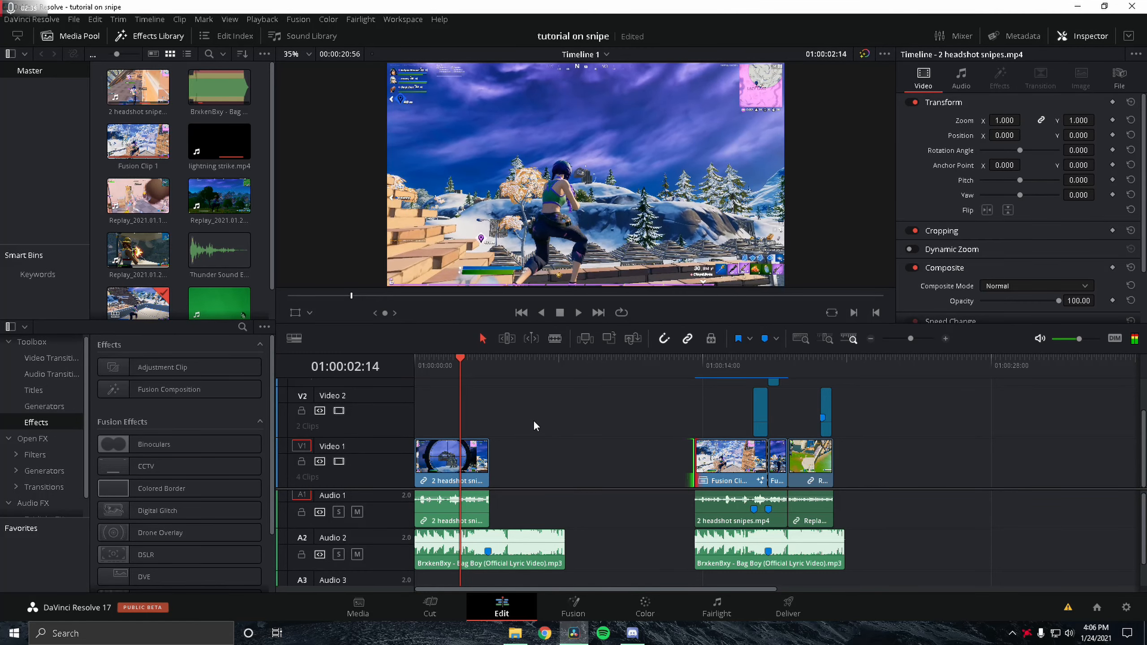
key(Right)
key(Right)
key(Right)
key(Right)
key(Right)
key(Right)
key(Right)
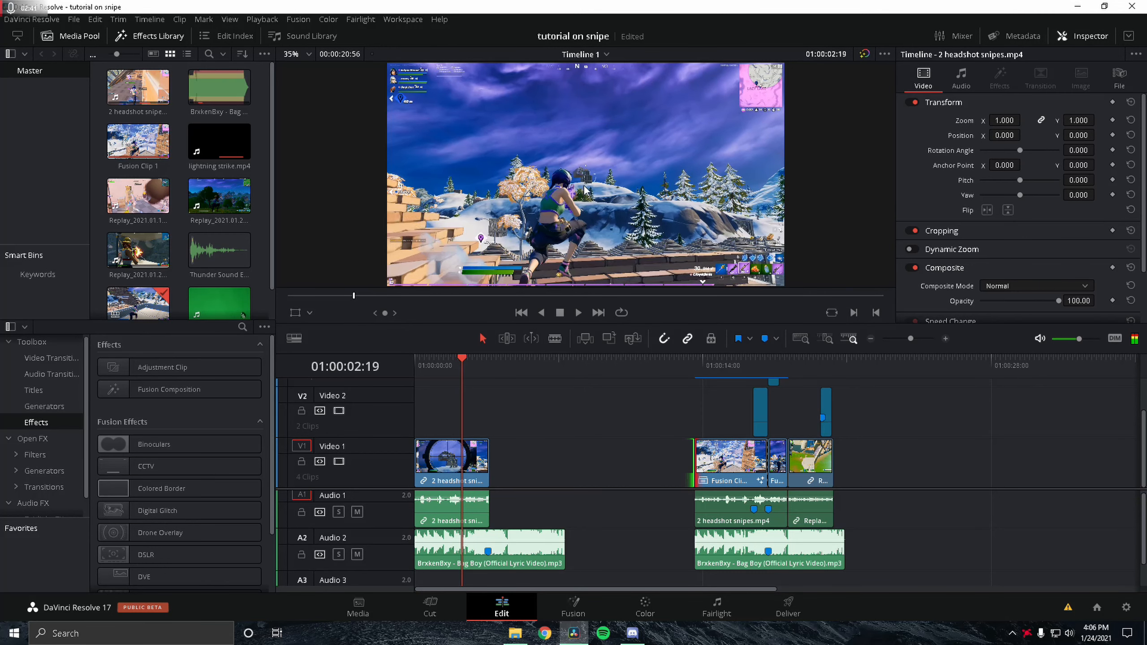
Step: Select the sniper clip, step to the frame where the scope shot fires, and add a marker there
click(477, 445)
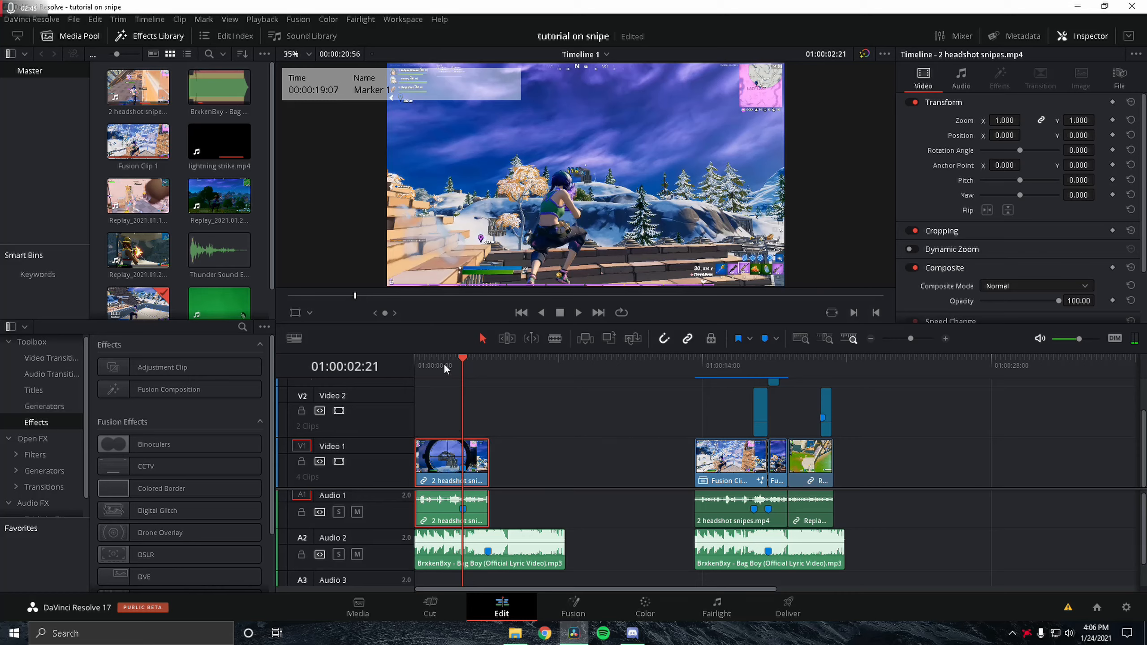
drag(454, 364, 443, 369)
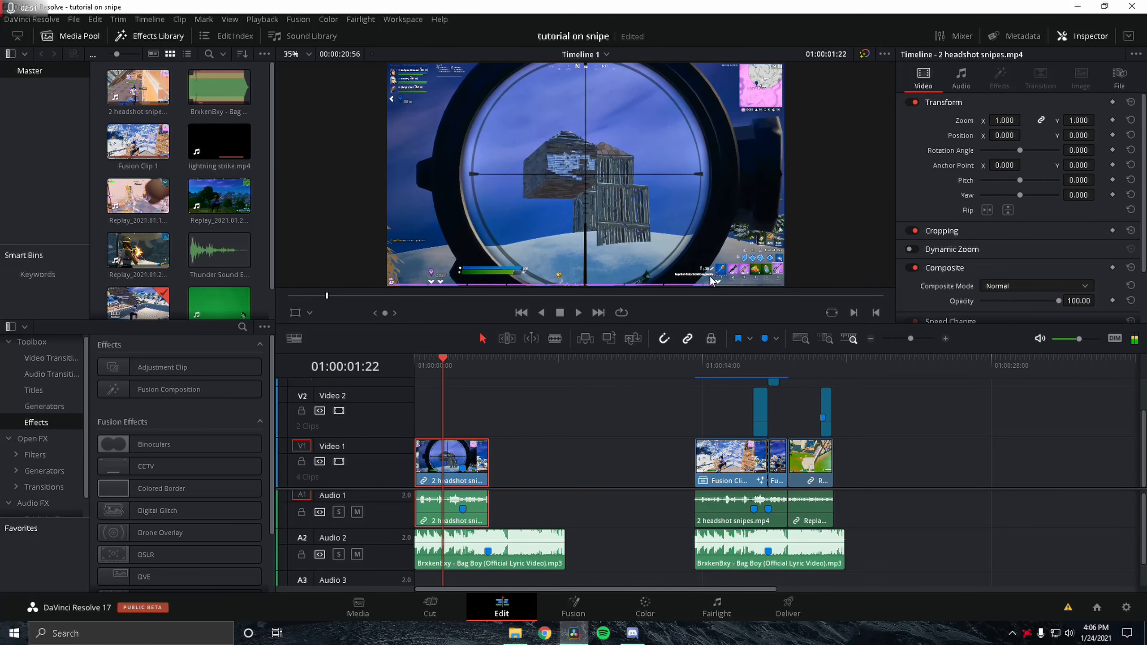
key(Right)
key(Right)
key(Right)
key(Right)
key(Right)
key(Right)
key(Right)
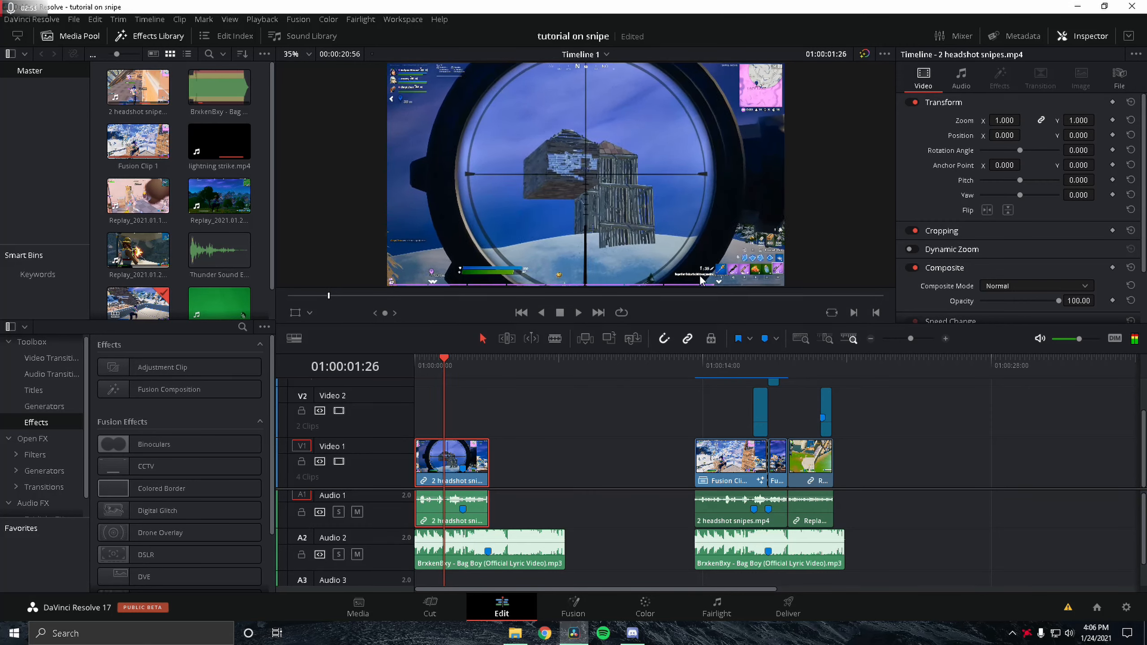
key(Right)
key(Right)
key(Right)
key(Right)
key(Right)
key(Right)
key(Right)
key(Right)
key(Right)
key(Right)
key(Right)
key(Right)
key(Right)
key(Right)
key(Right)
key(Right)
key(Right)
key(Right)
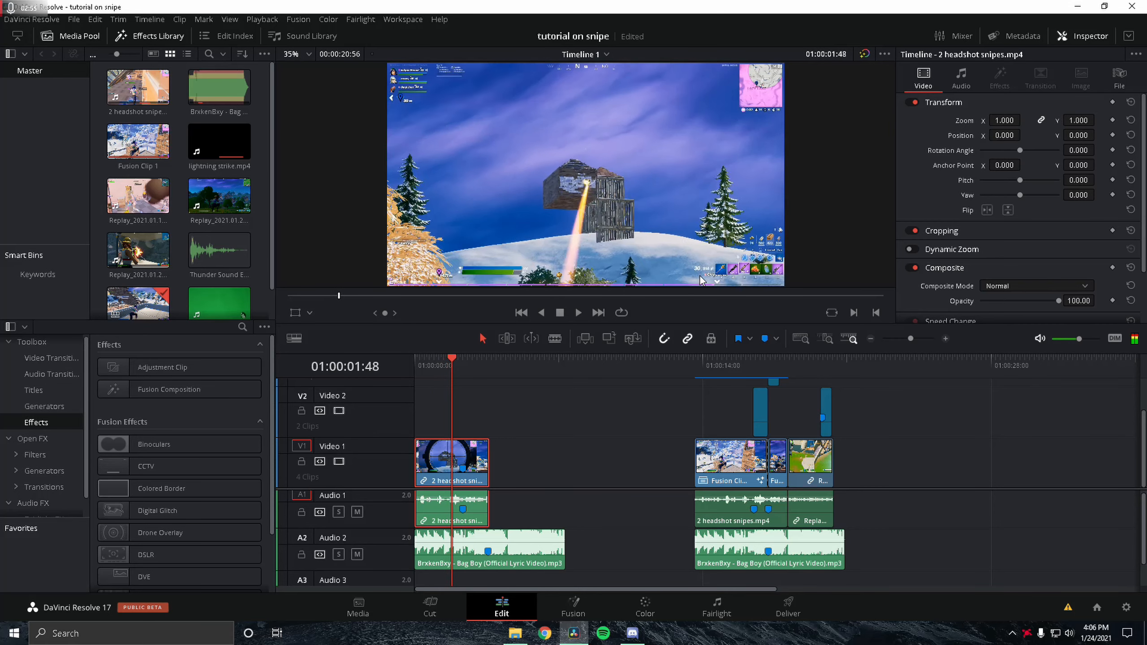
key(Left)
key(Left)
key(Left)
key(Left)
key(Left)
key(Left)
key(Left)
key(Left)
key(Left)
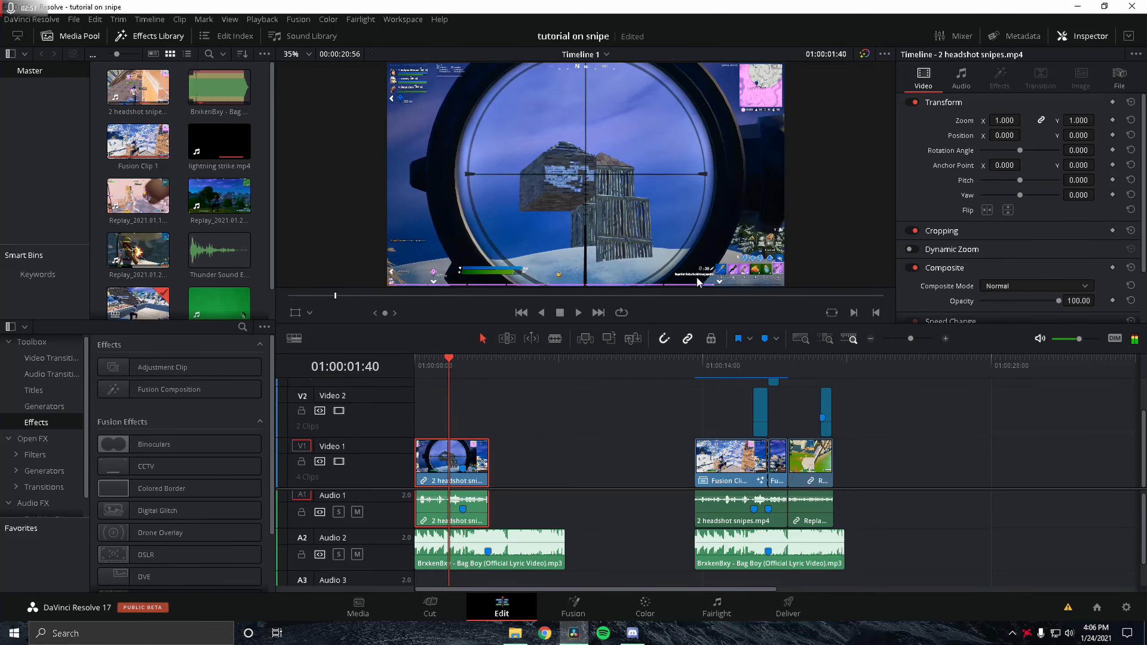
key(Right)
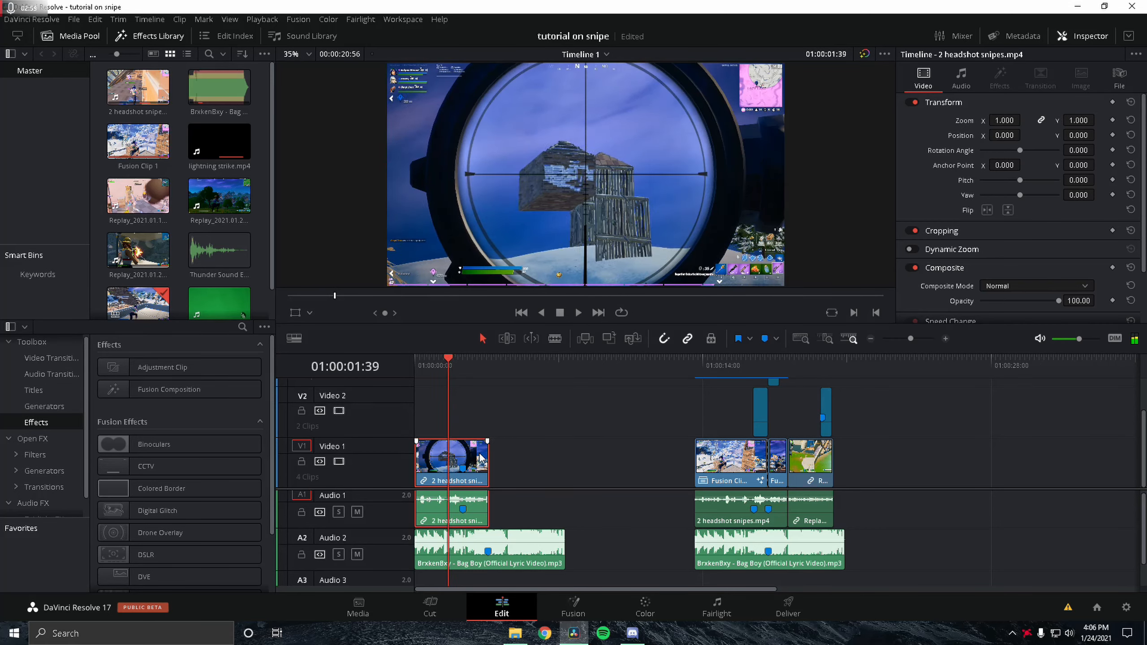
key(m)
Step: Try shifting the sniper clip slightly later on Video 1 and undo the move
drag(478, 470, 505, 473)
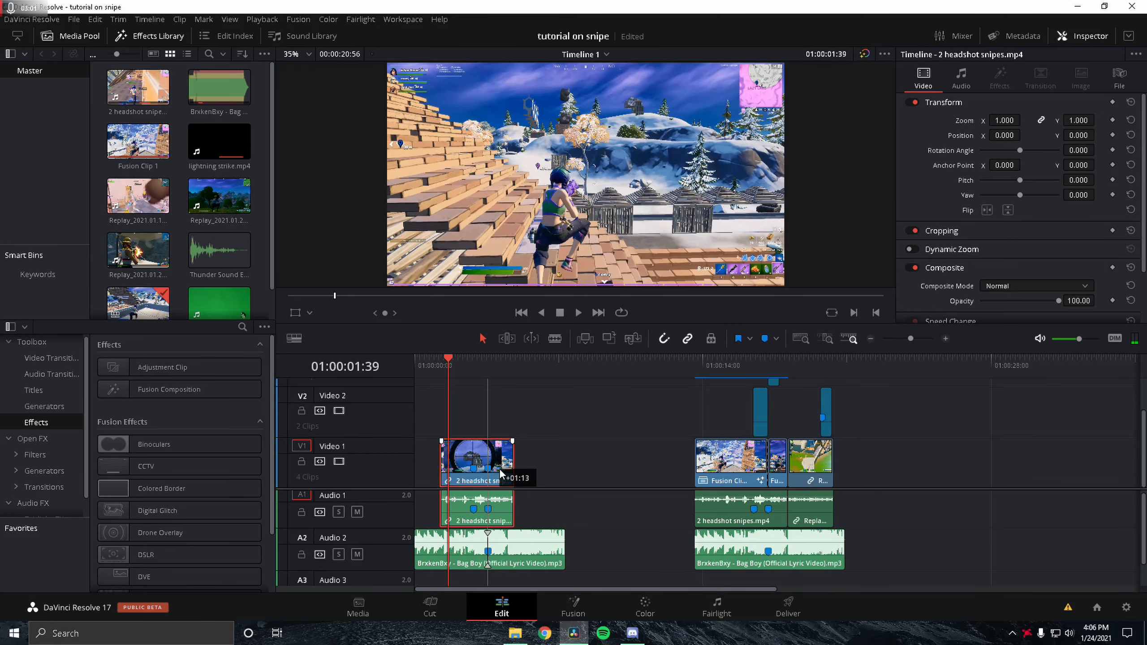
key(ctrl+z)
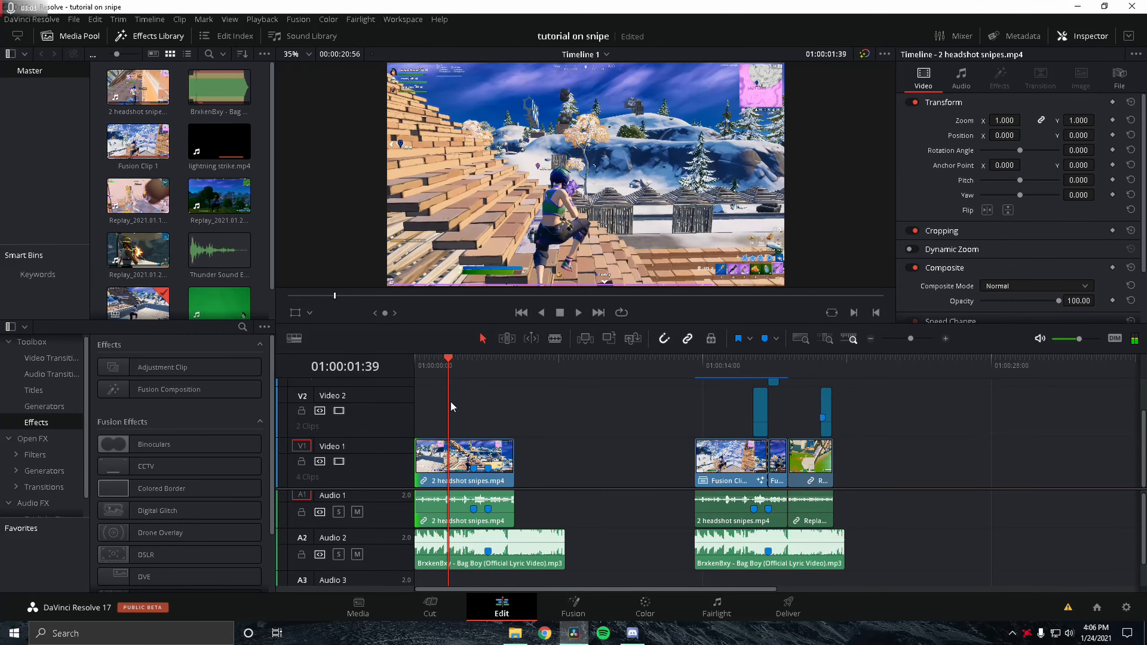
Step: Scrub the playhead through the start of the timeline
click(433, 366)
drag(424, 364, 486, 361)
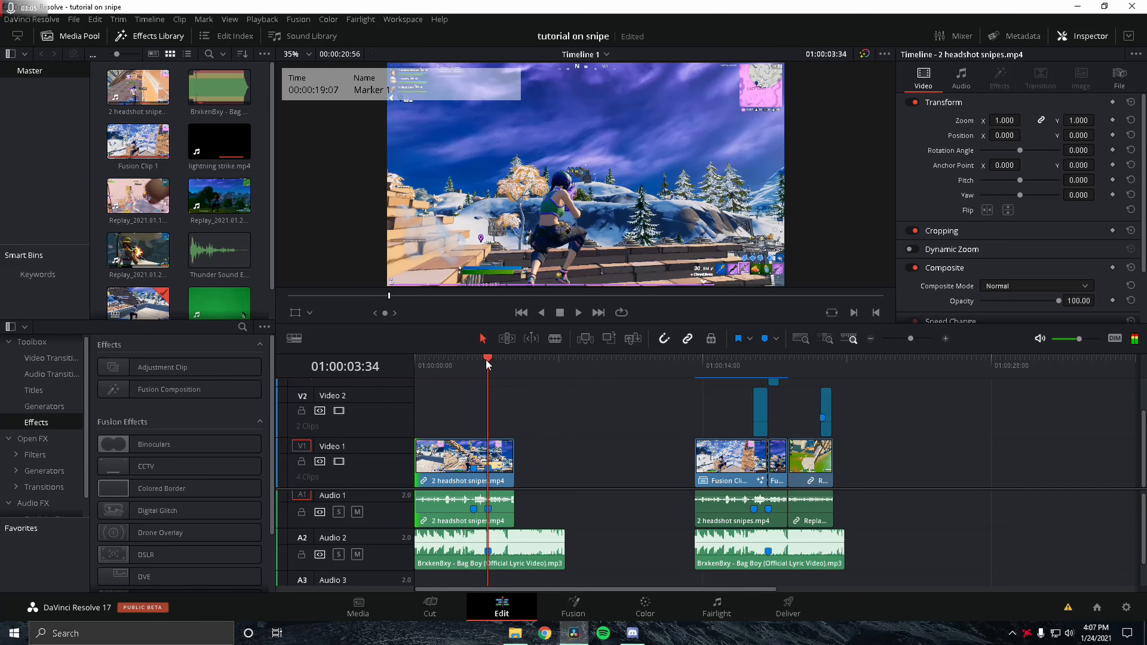
drag(501, 393, 505, 394)
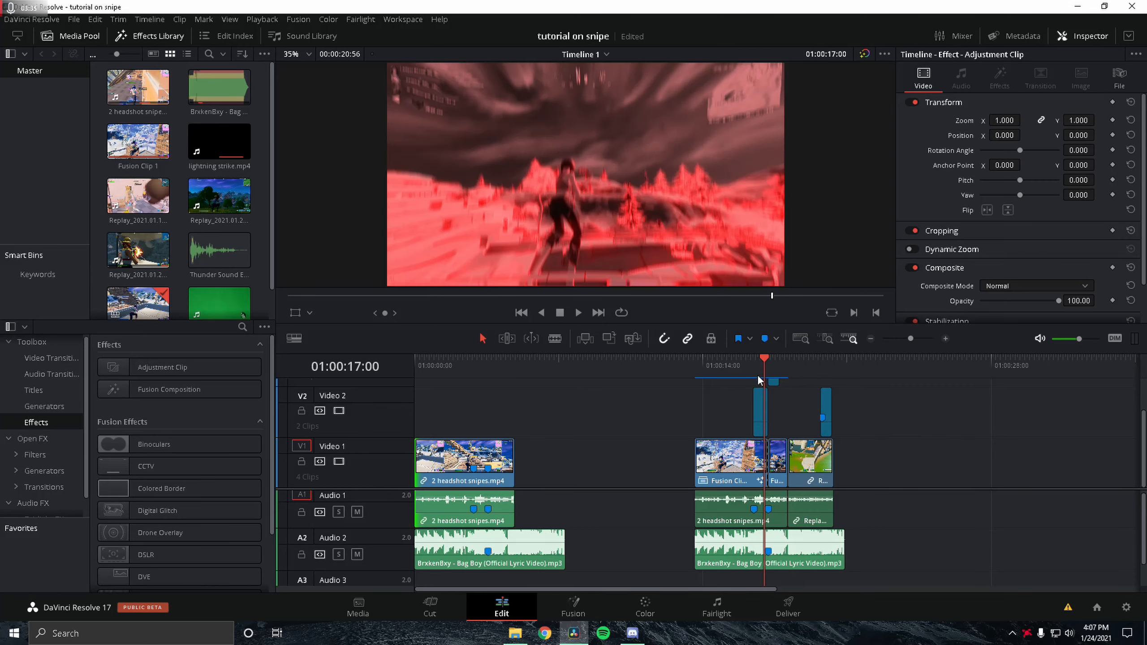
Step: Paste a copy of the effects adjustment clip onto Video 2 at the start of the sniper clip, aligned with the playhead
click(762, 413)
click(469, 364)
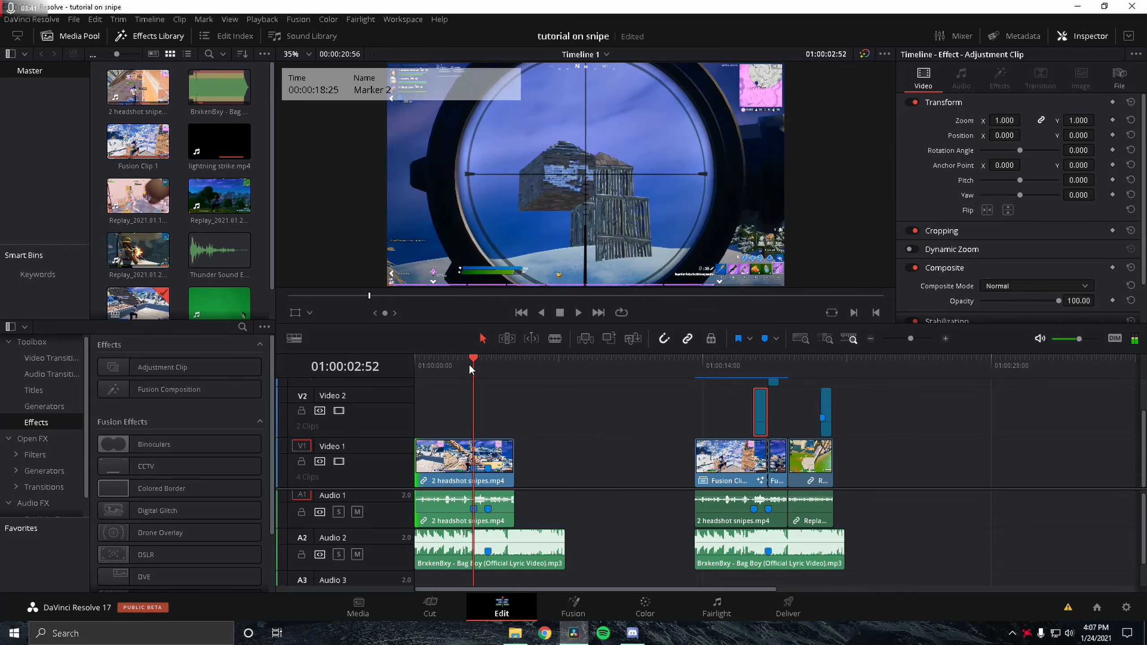
key(ctrl+v)
drag(480, 415, 467, 415)
click(473, 365)
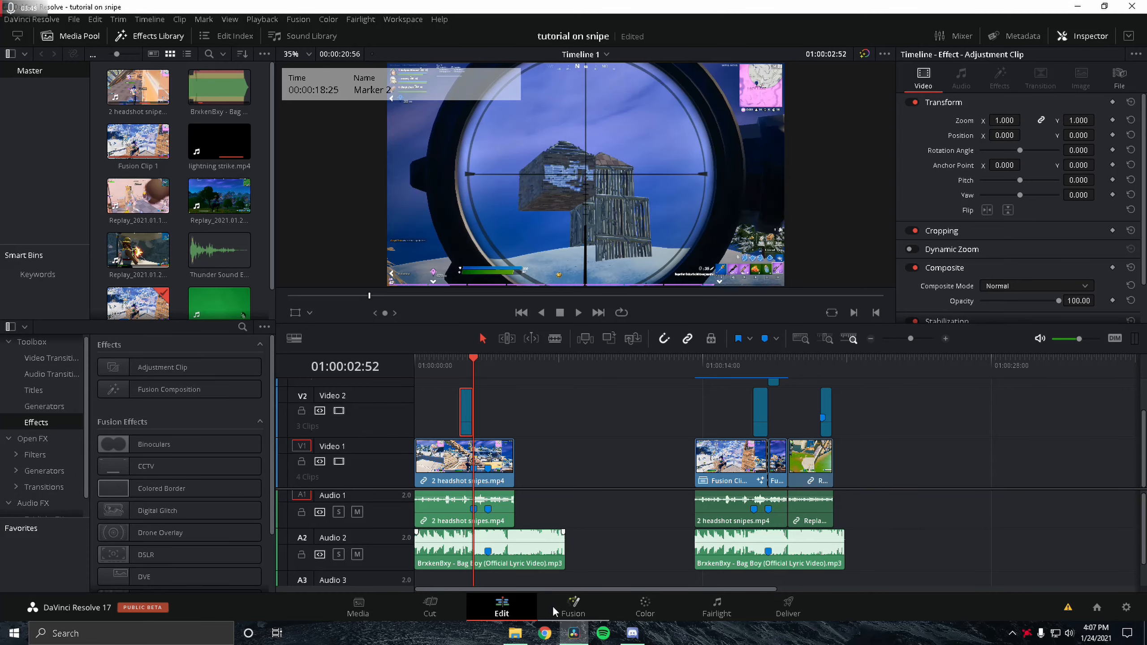
Step: Open the adjustment clip's Fusion node tree and examine the ColorCorrector and DuoTone nodes and their Mix With Source keyframes
click(461, 367)
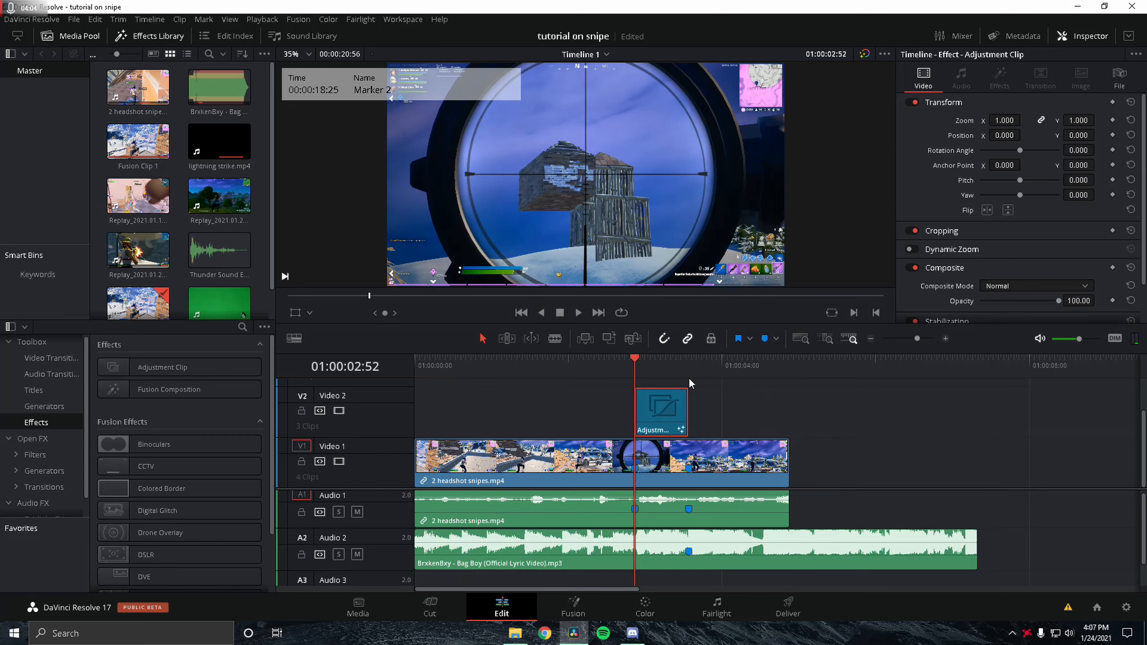
click(573, 606)
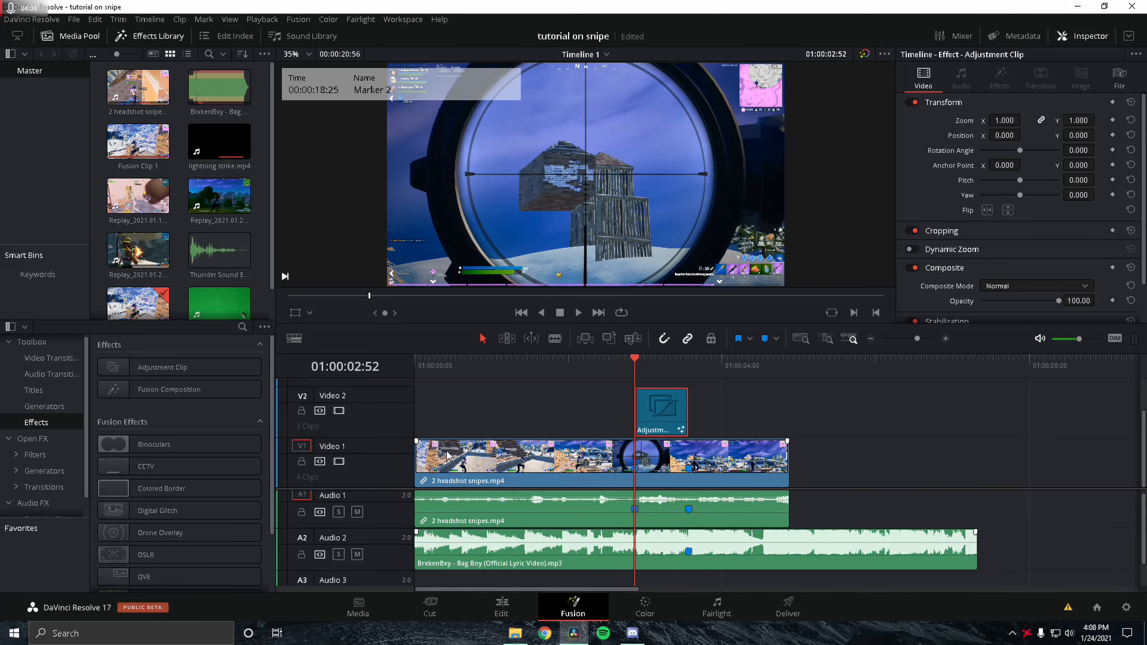
scroll(489, 474, down, 2)
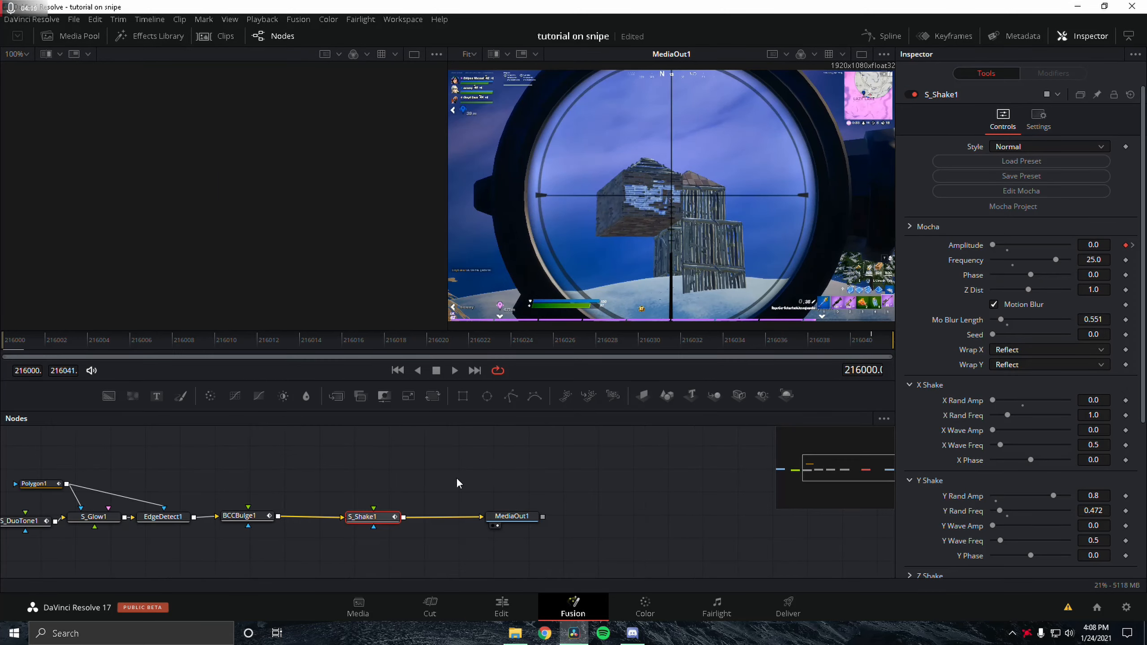
drag(406, 491, 586, 465)
scroll(423, 461, down, 2)
scroll(246, 493, up, 2)
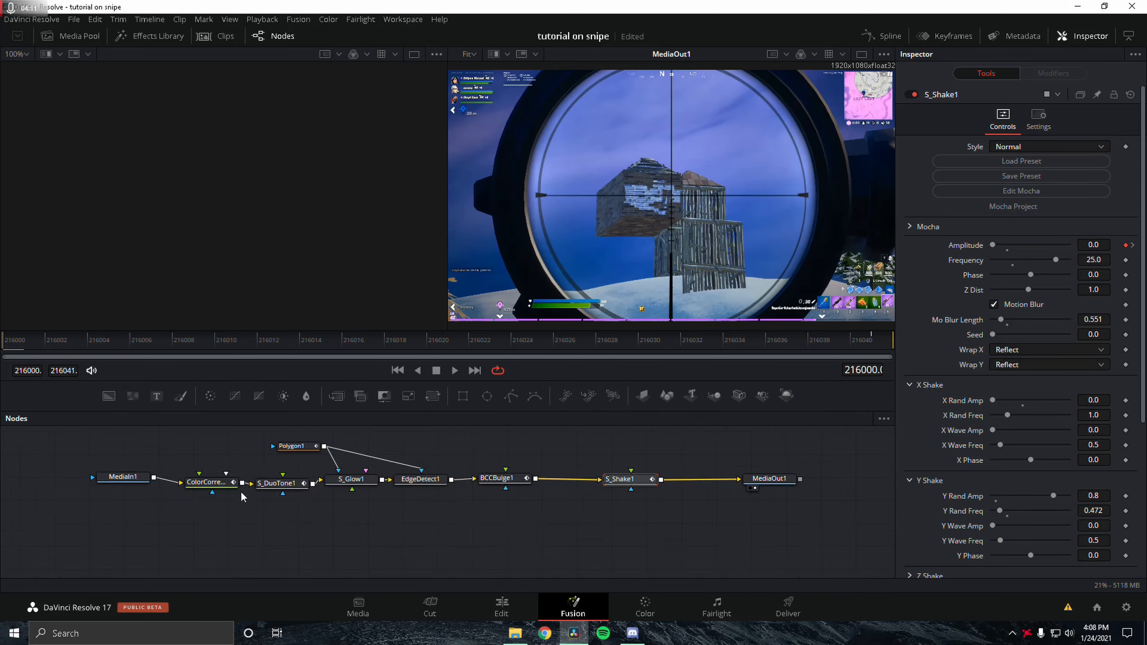
click(208, 484)
drag(111, 345, 413, 340)
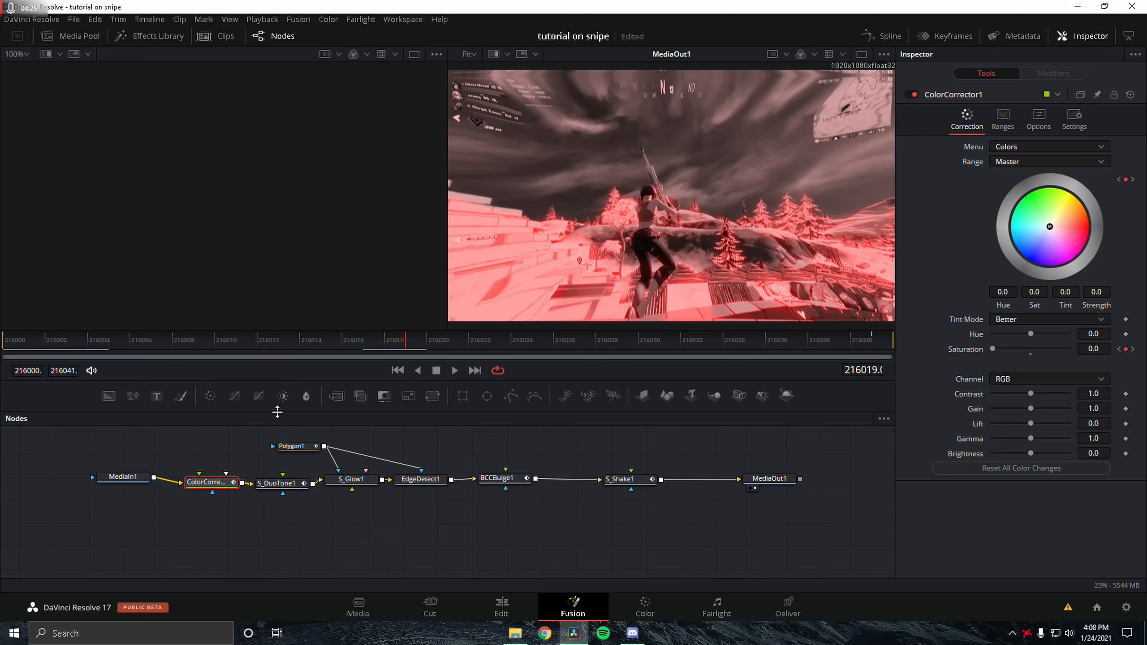
click(279, 484)
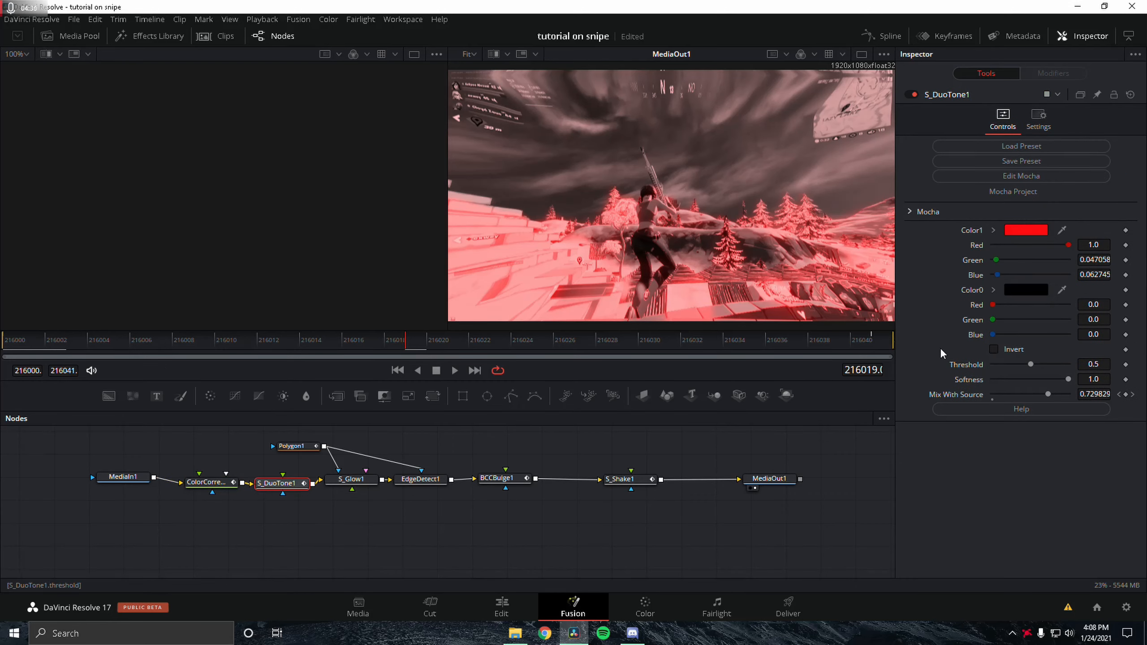
click(1118, 396)
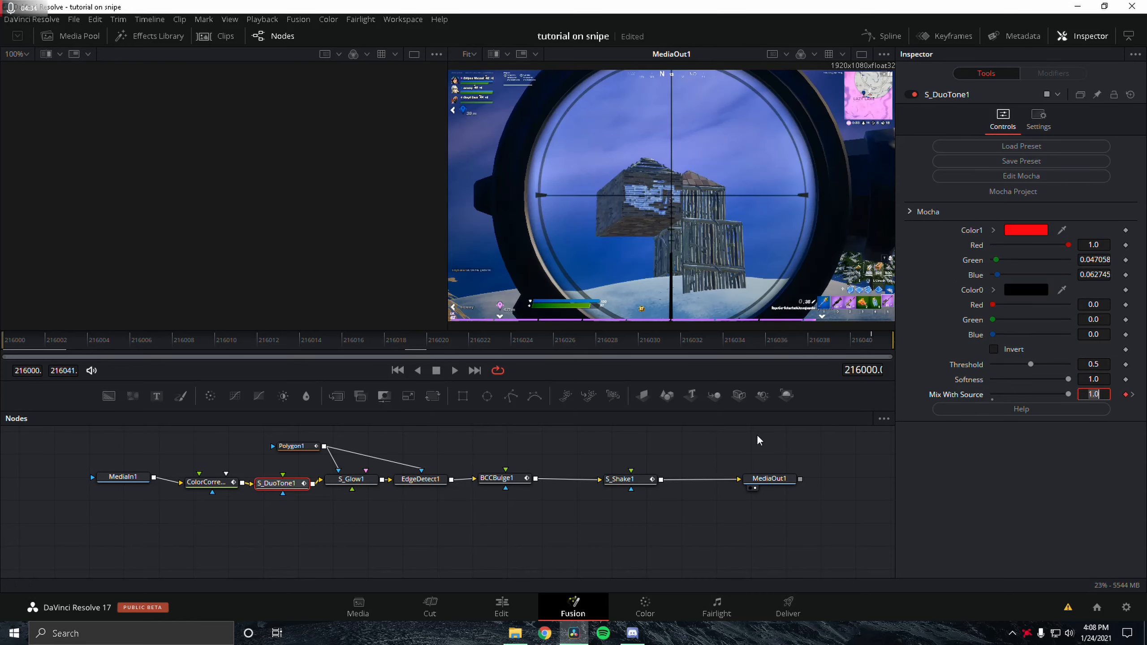
click(920, 457)
click(854, 343)
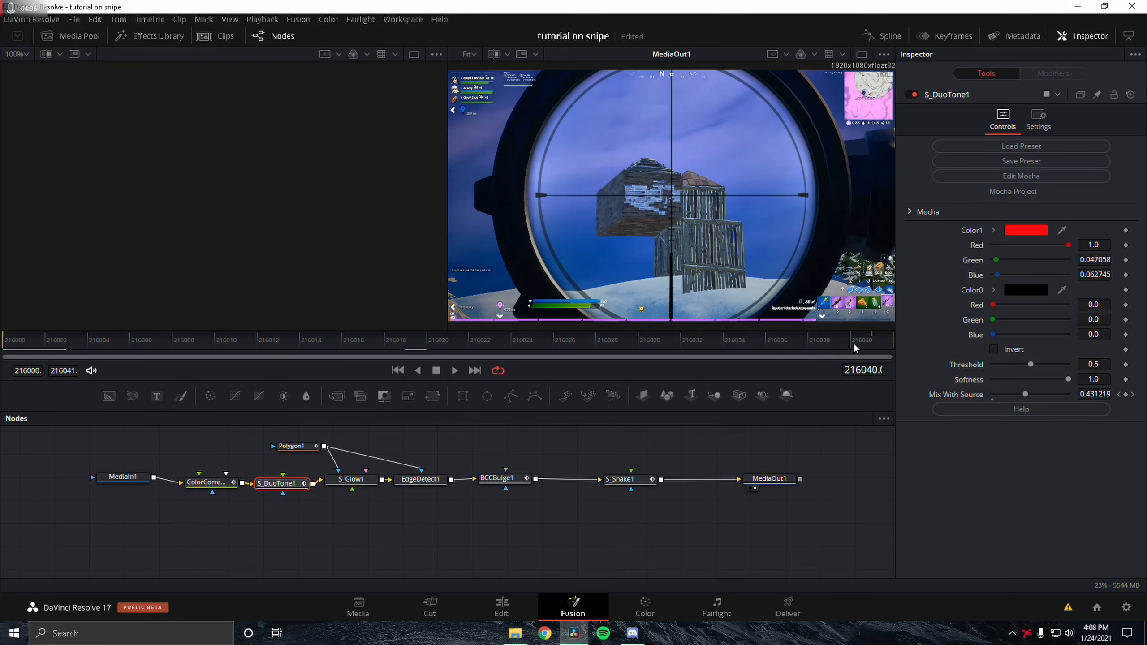
drag(853, 344, 883, 343)
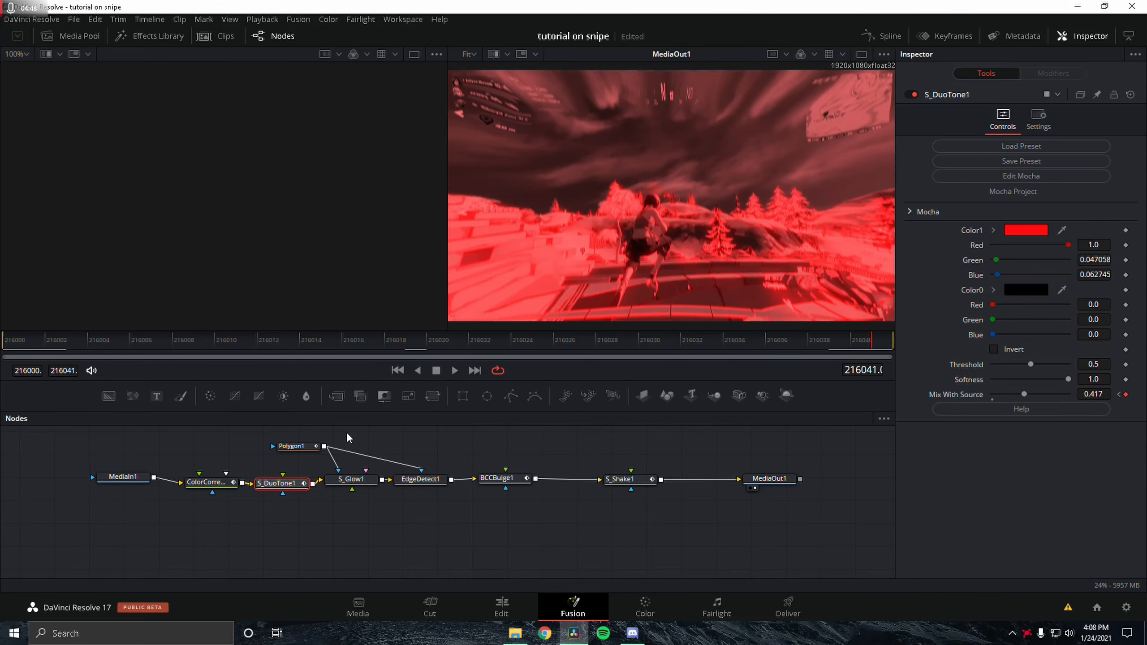
Step: Examine the Glow, EdgeDetect and BCCBulge nodes' settings and keyframed Height across the clip's frames
click(352, 479)
click(34, 354)
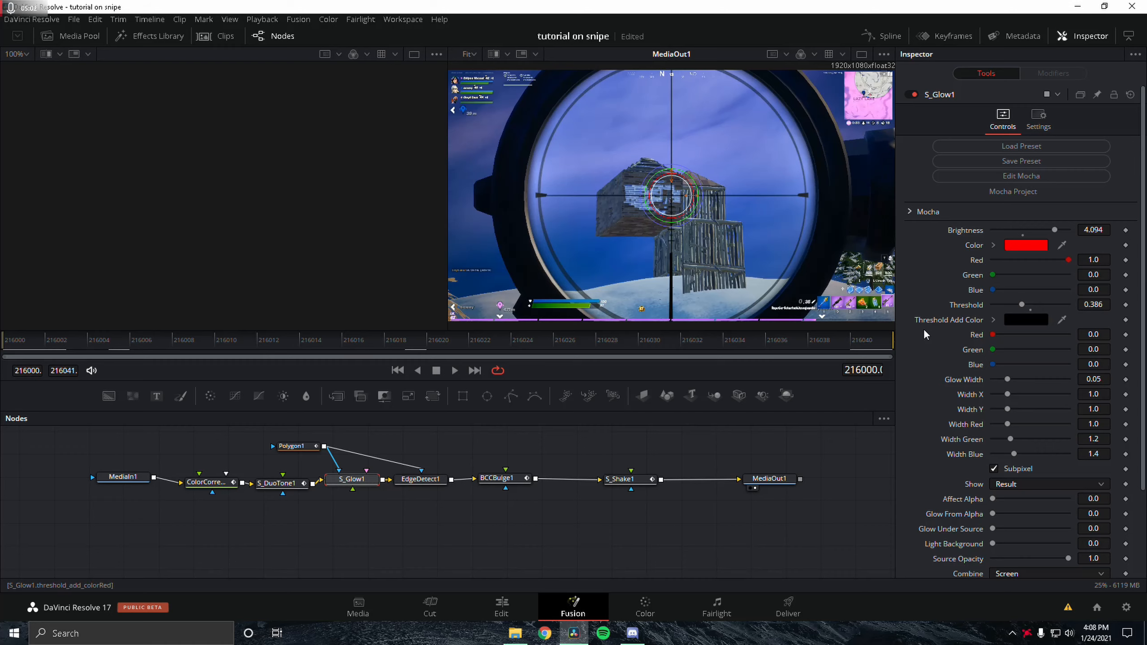
click(417, 484)
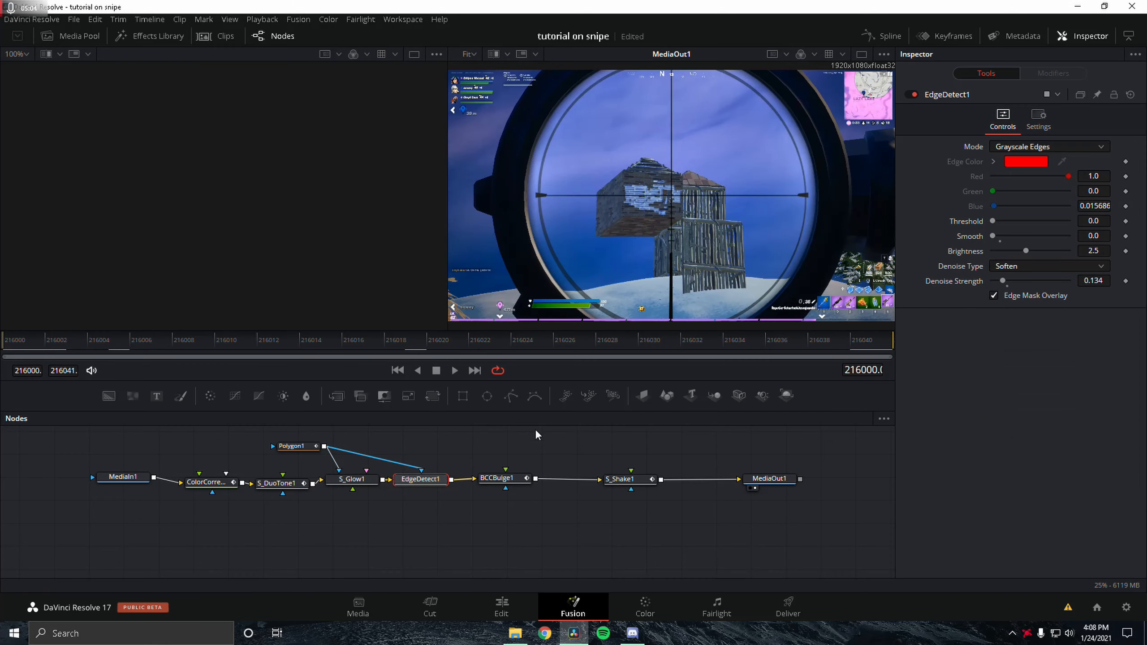
drag(479, 343, 745, 344)
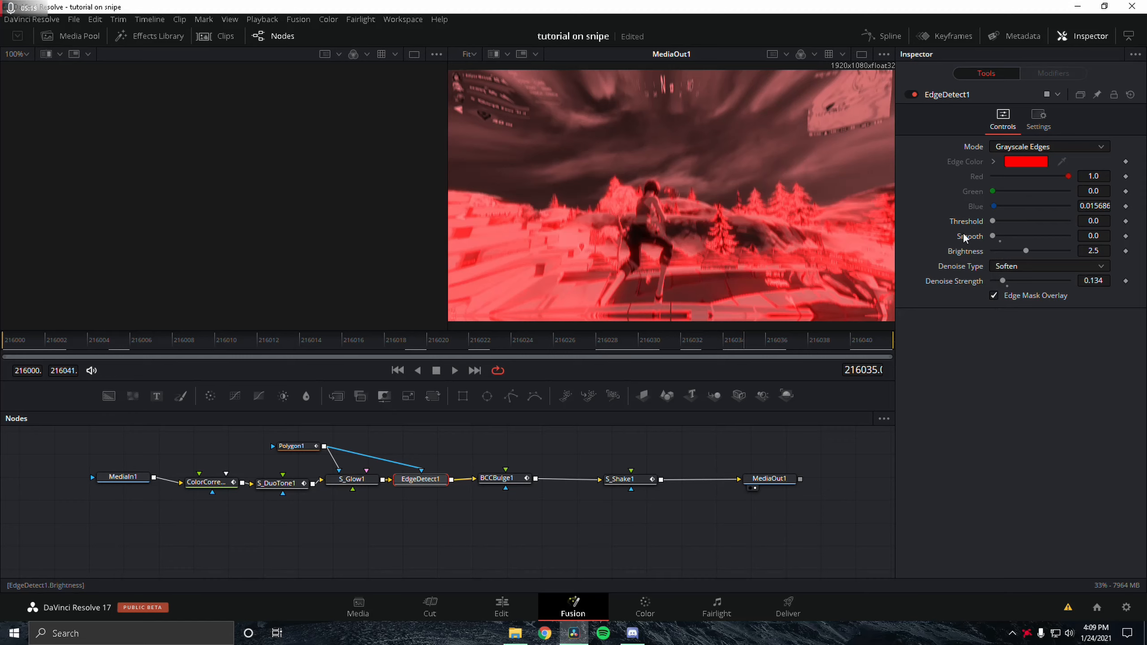
click(500, 480)
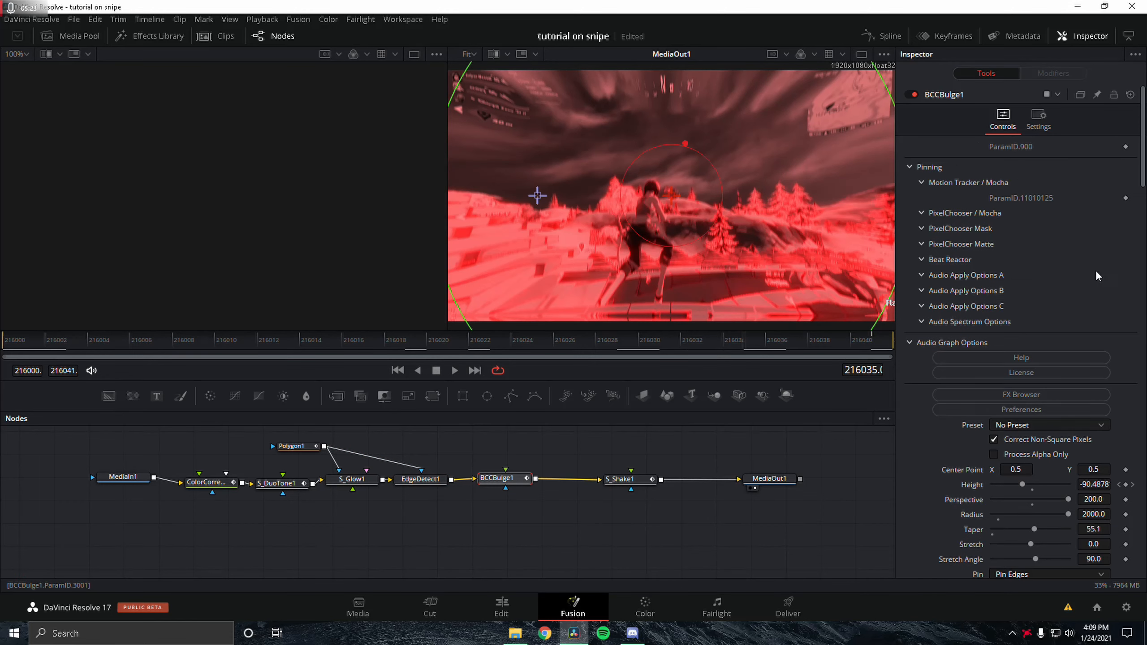
scroll(1092, 277, down, 5)
scroll(1013, 233, up, 5)
click(912, 166)
click(911, 166)
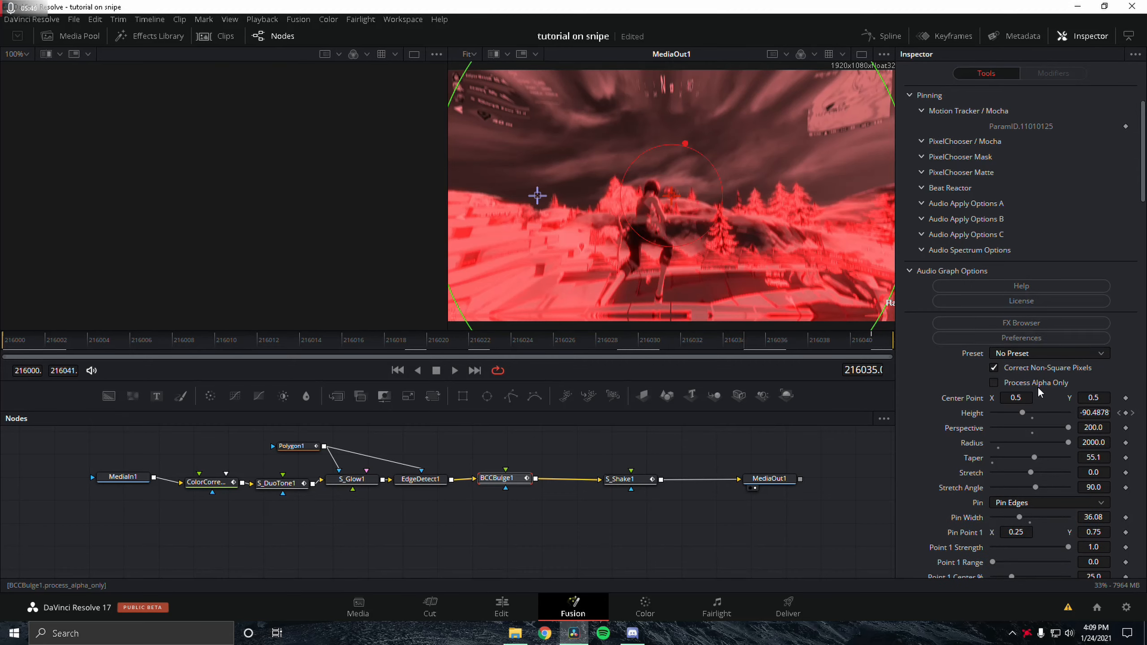
scroll(1064, 344, down, 5)
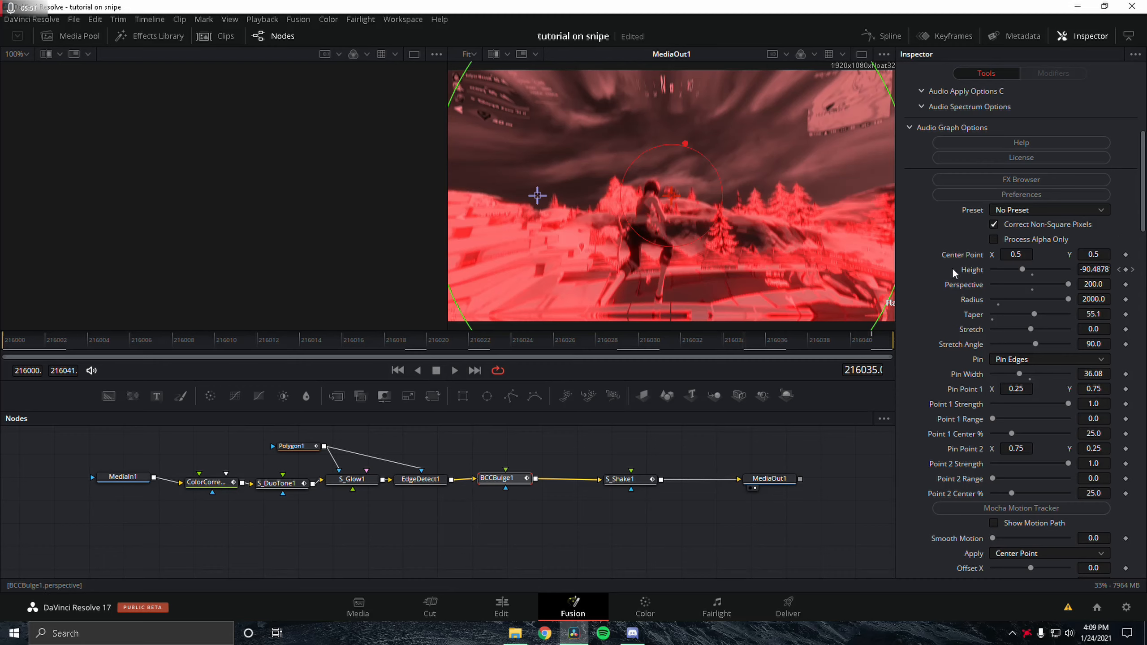
scroll(1043, 284, down, 3)
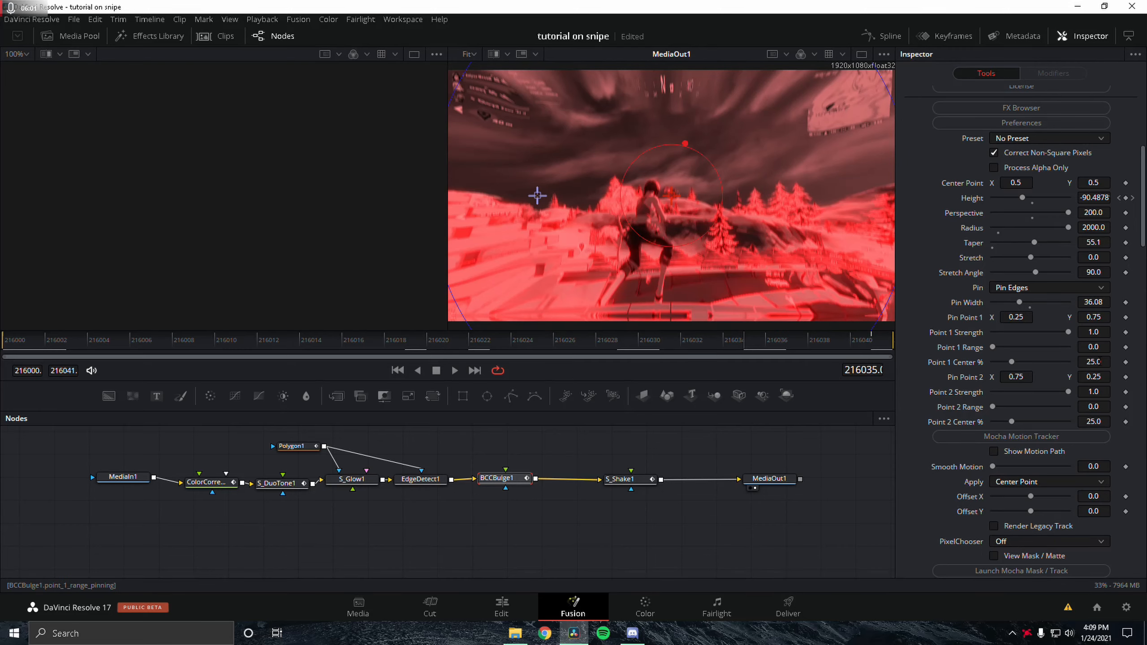
scroll(1075, 370, down, 15)
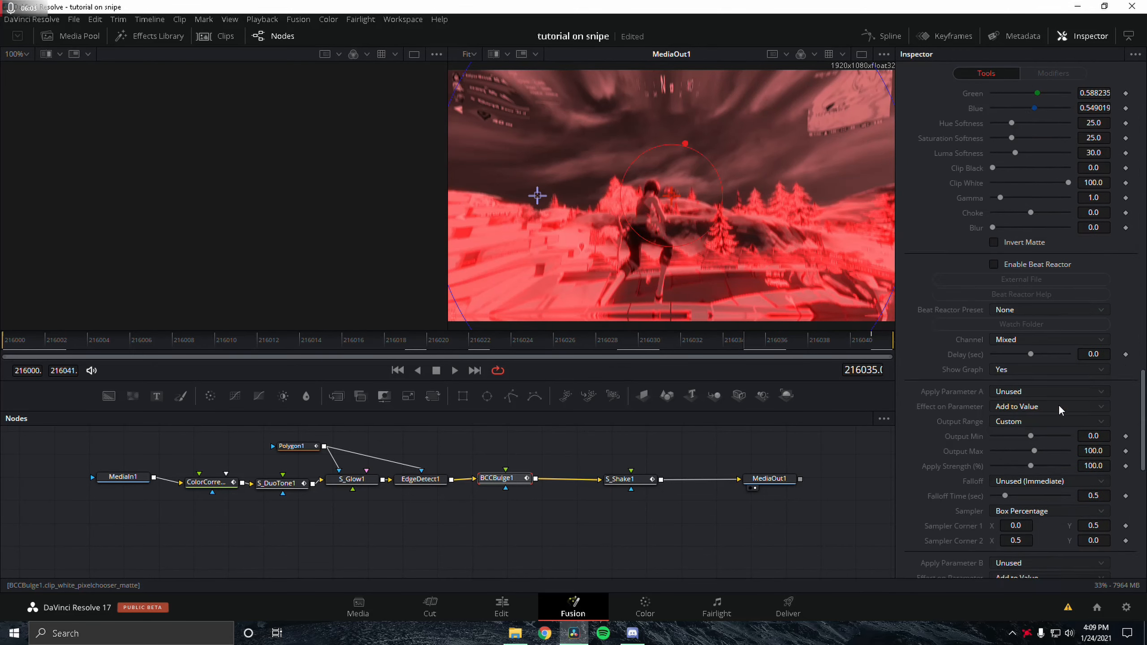
scroll(1059, 405, up, 12)
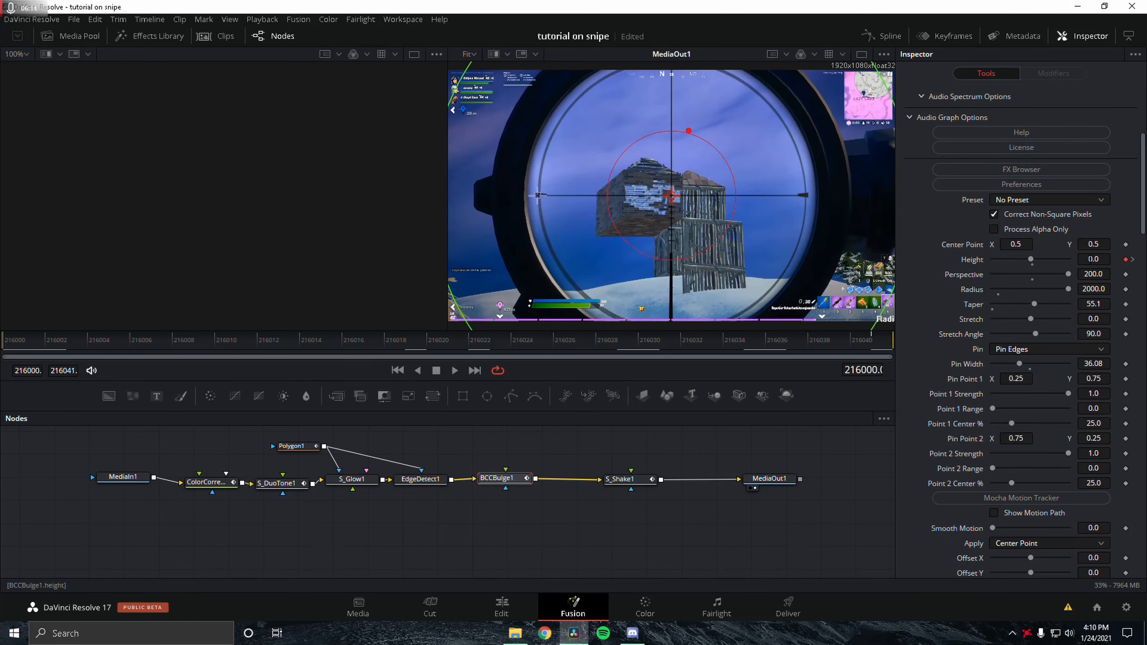
click(873, 343)
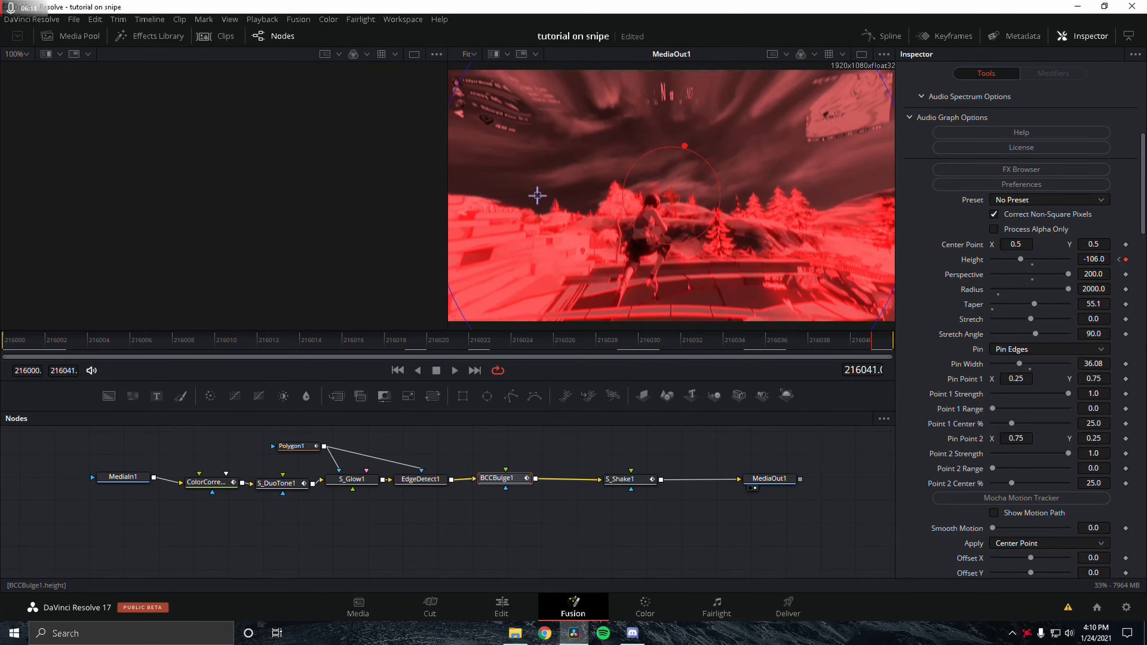
Step: Examine the S_Shake node's amplitude keyframes and shake settings while scrubbing through the clip
click(614, 486)
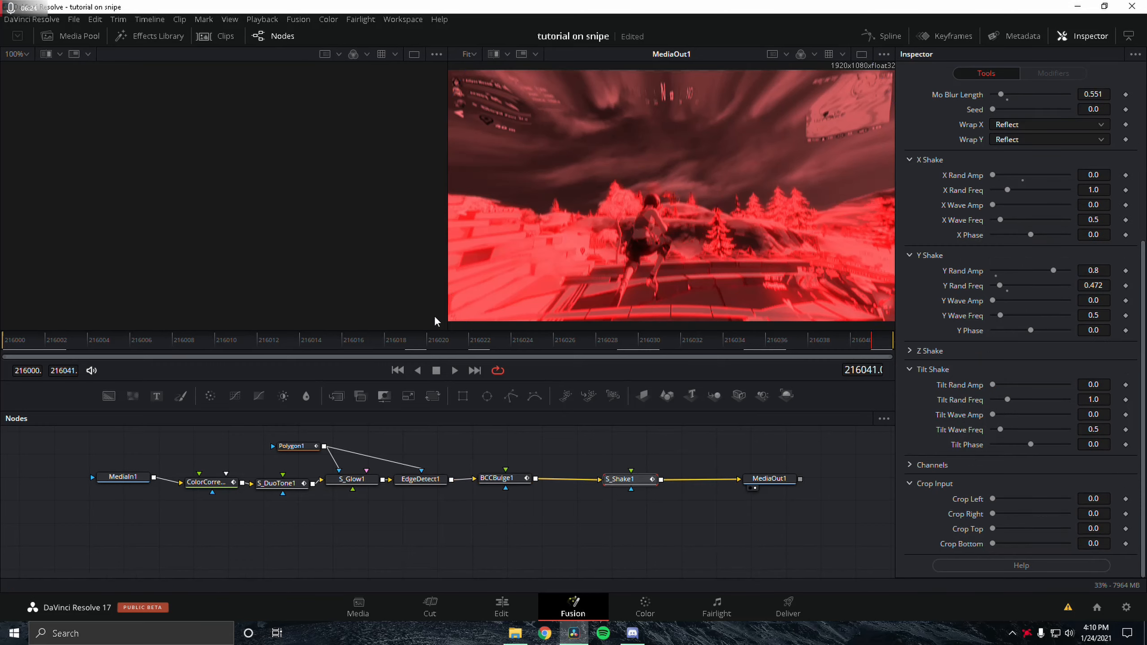
scroll(1022, 269, up, 3)
scroll(1039, 199, up, 1)
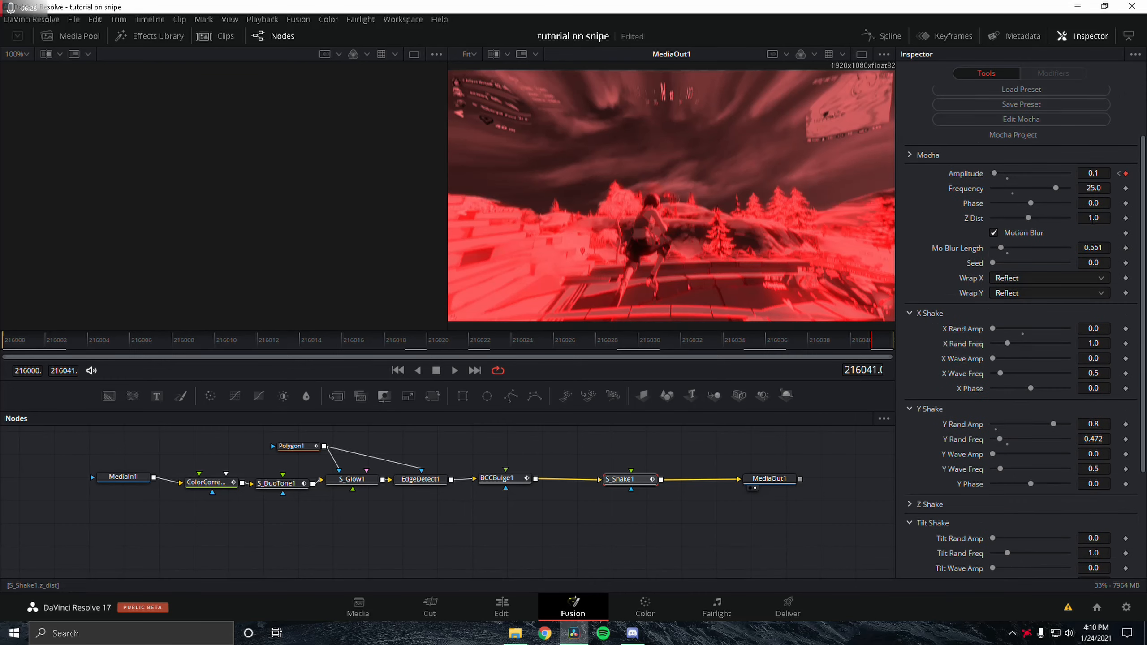
scroll(1050, 326, down, 2)
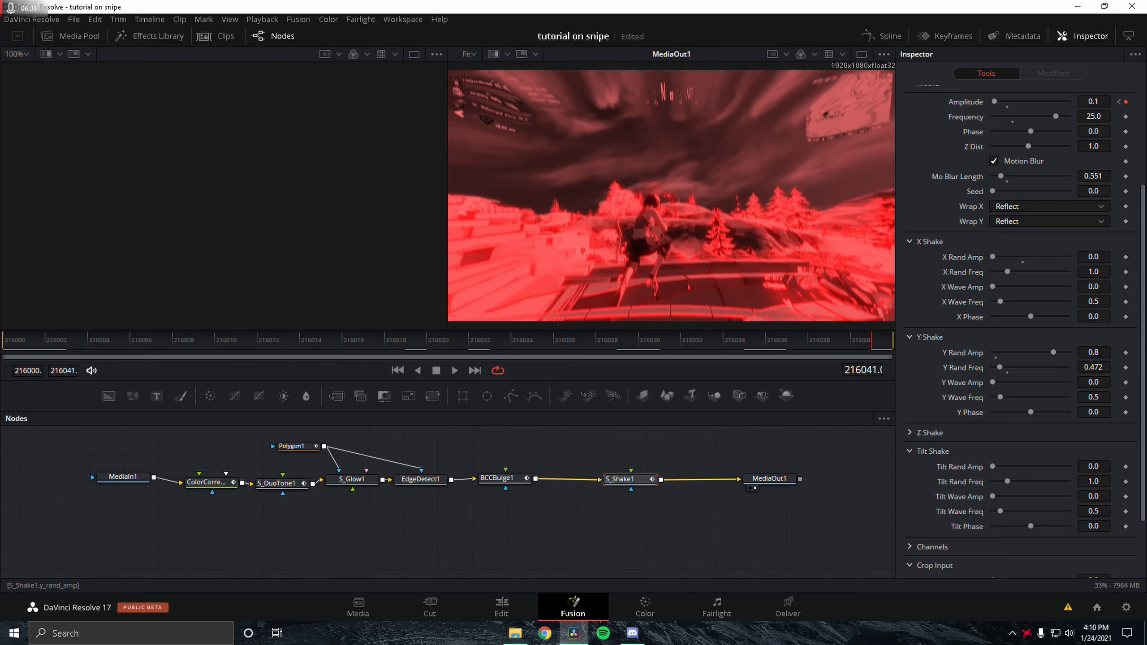
scroll(1052, 407, down, 2)
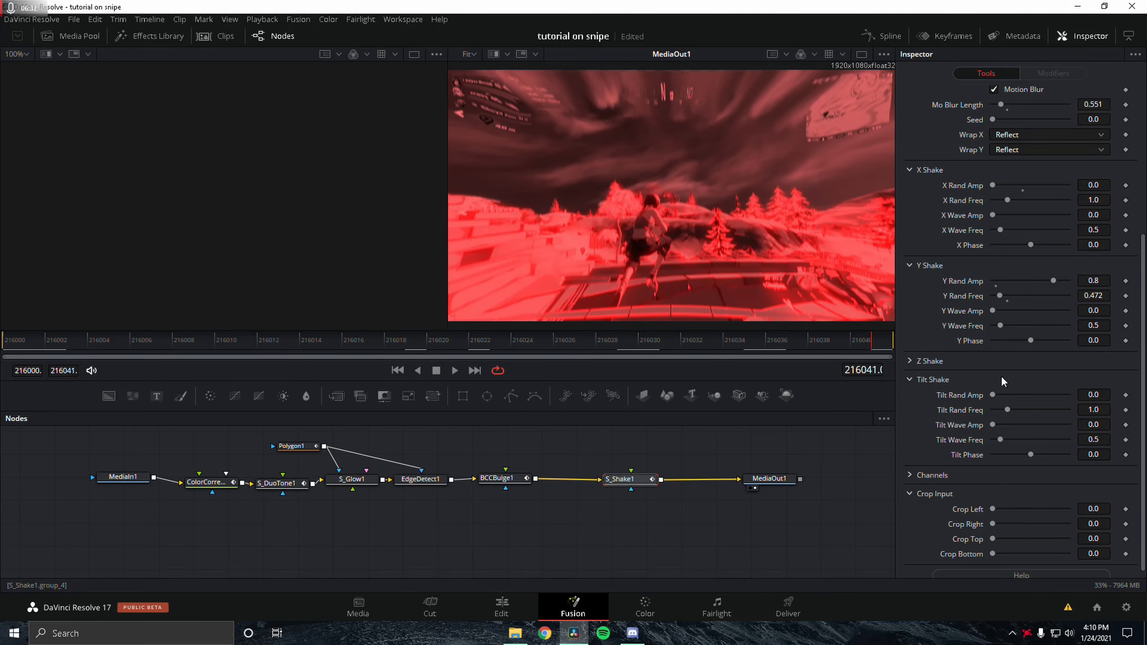
scroll(989, 307, up, 6)
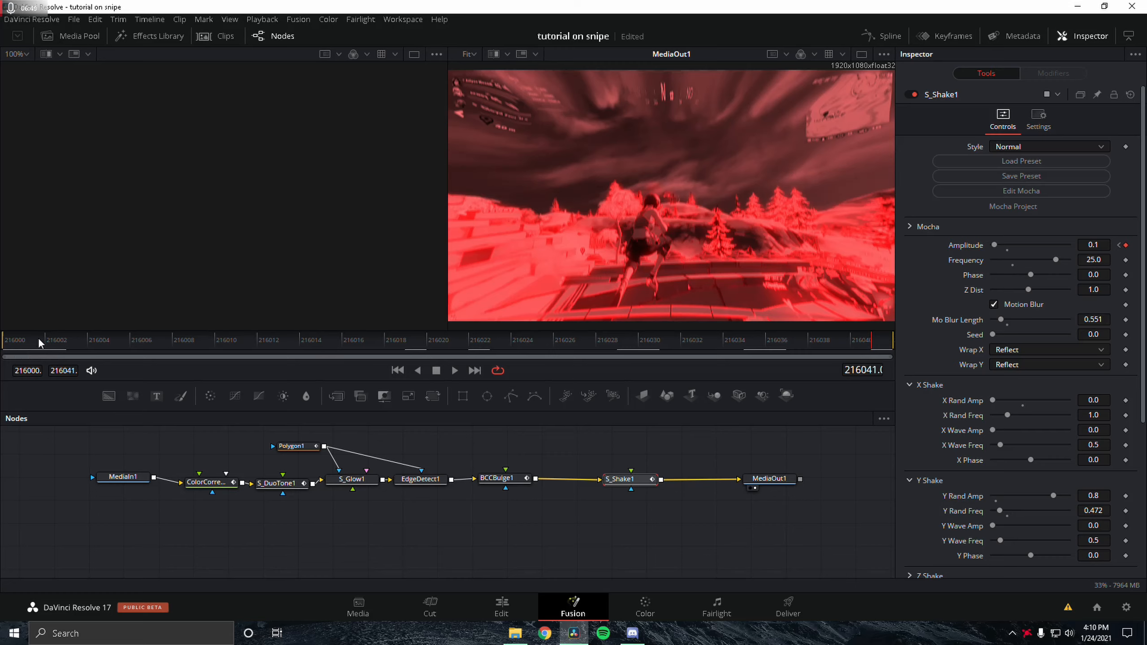
click(3, 345)
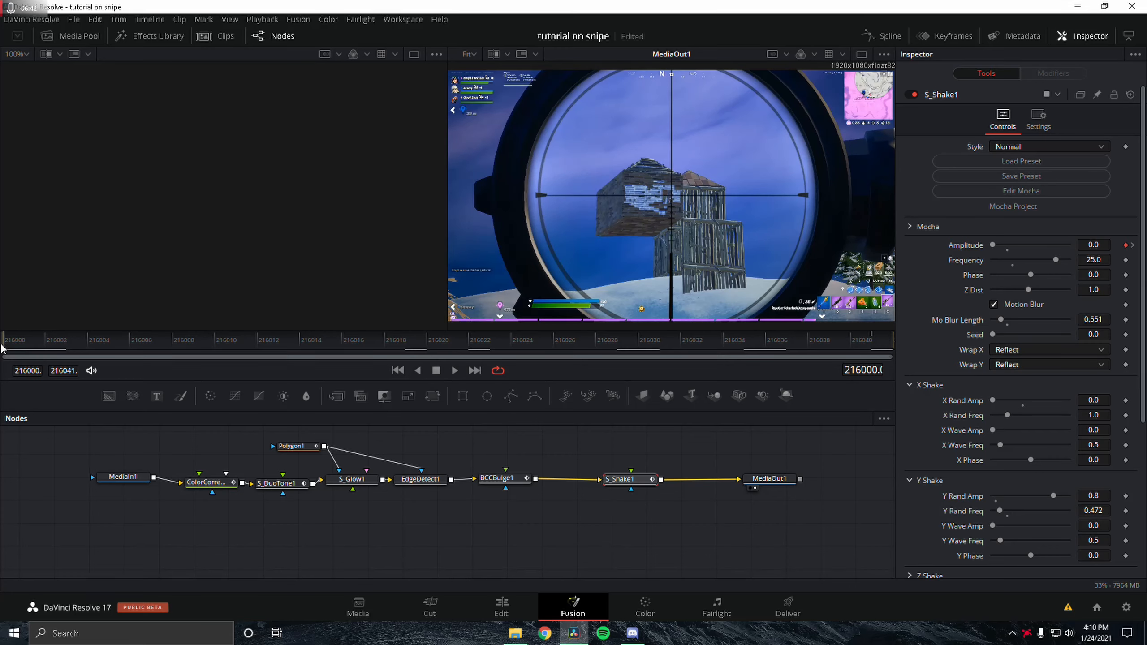
drag(2, 344, 879, 347)
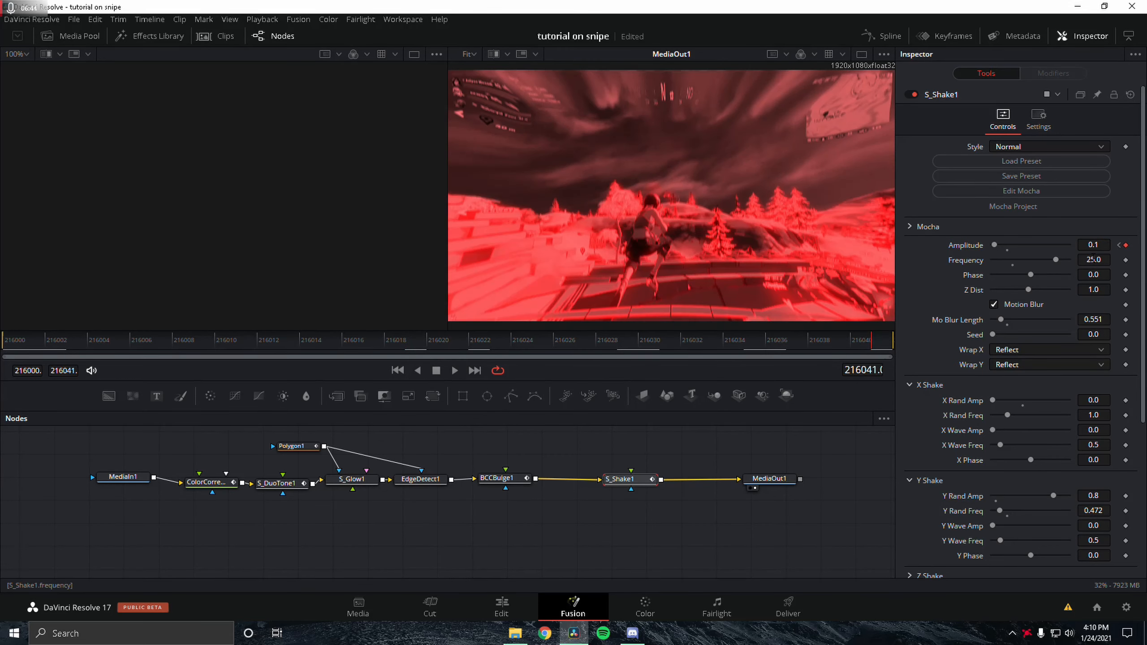
click(738, 502)
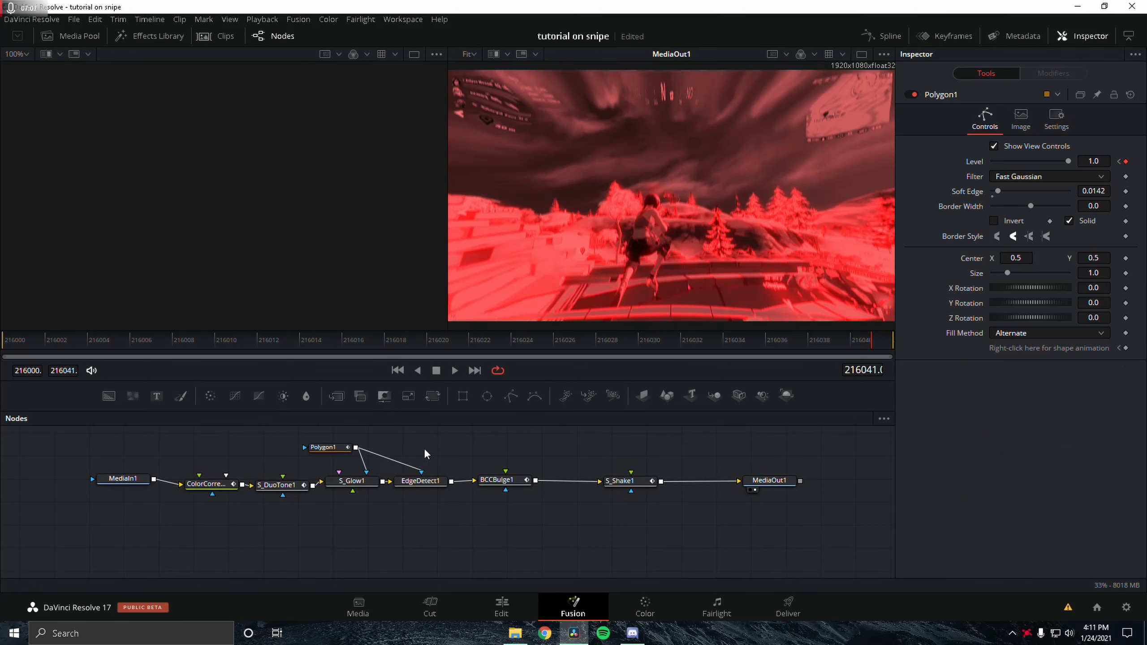
Step: Review the Polygon mask's Level keyframes, then return to the timeline and set the playhead just after the effect
click(325, 448)
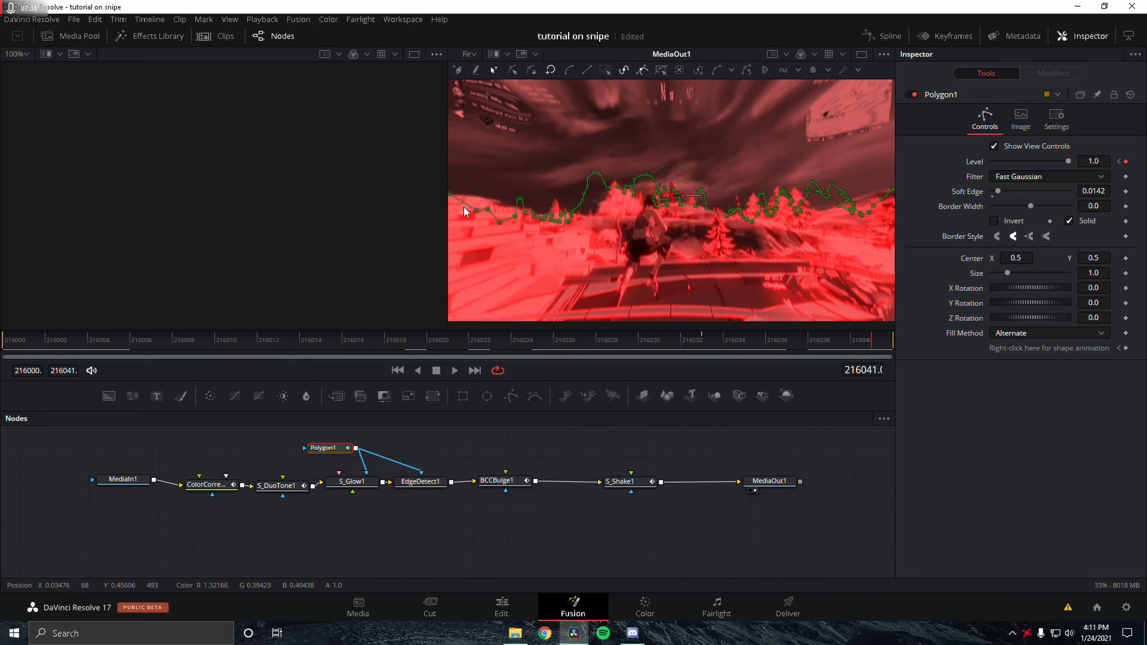
click(475, 339)
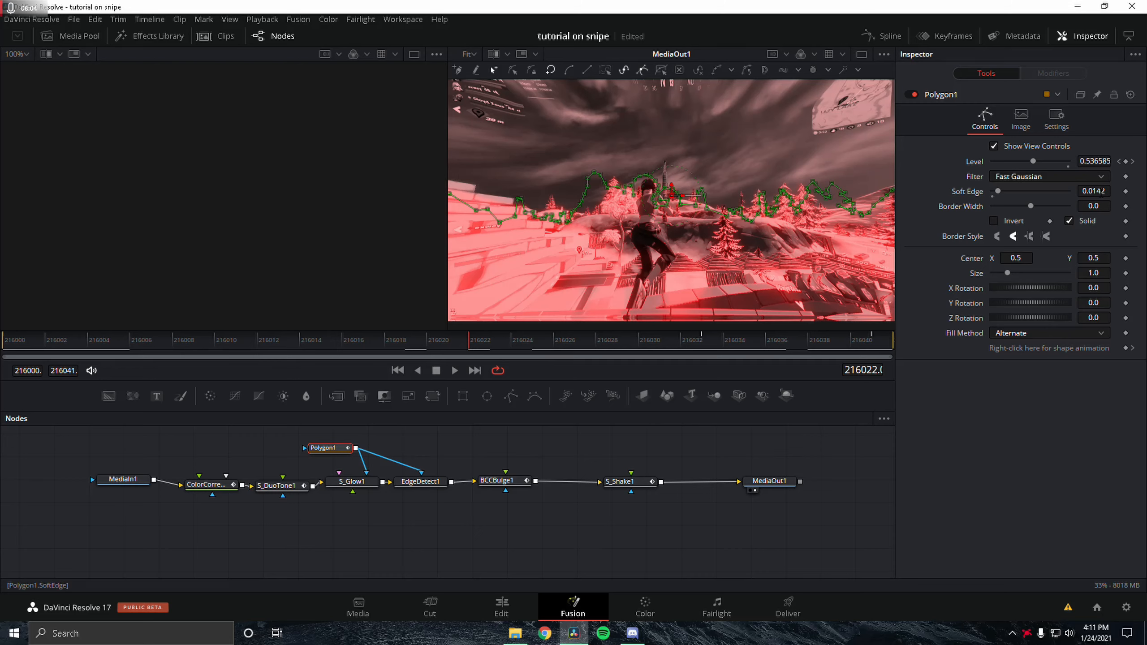
click(1120, 161)
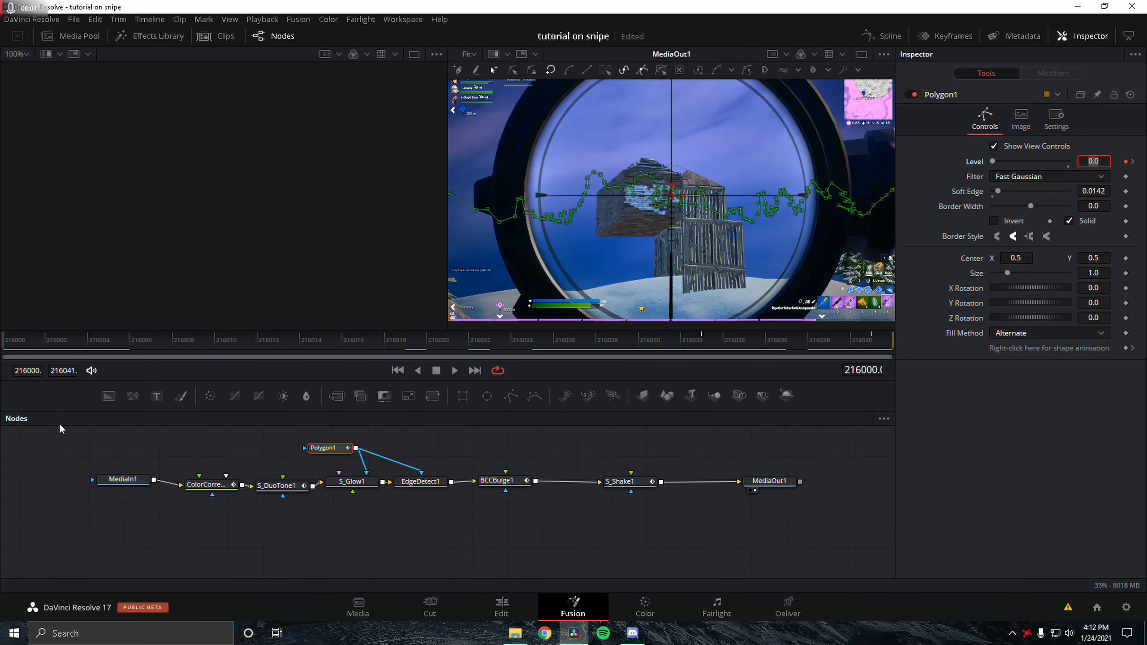
click(1134, 161)
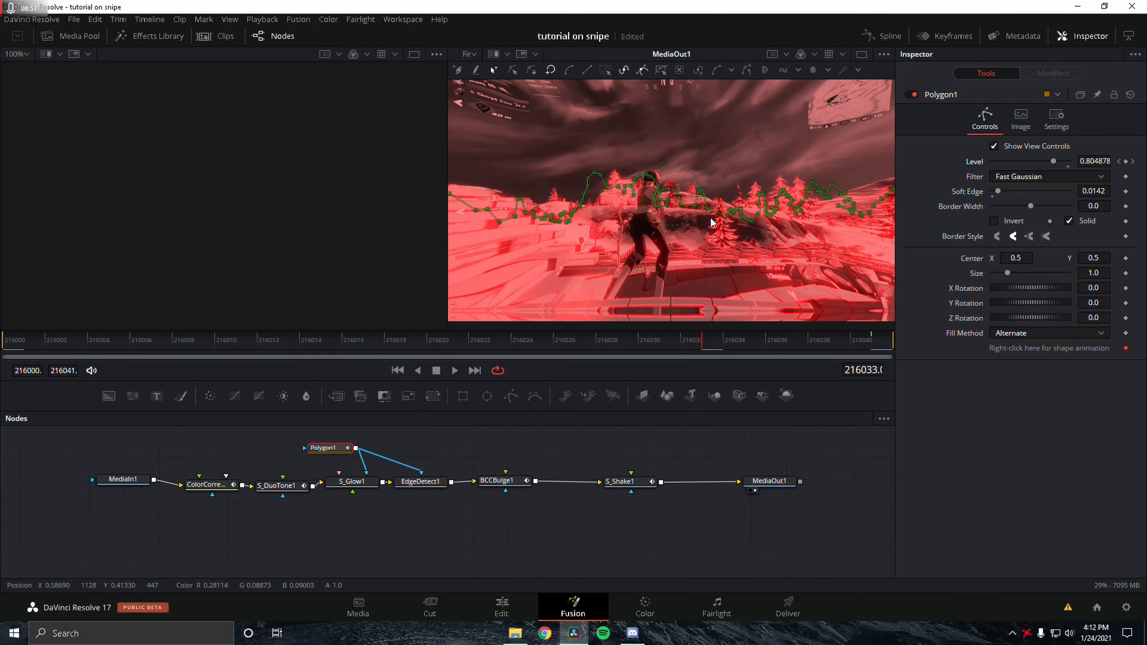
click(502, 605)
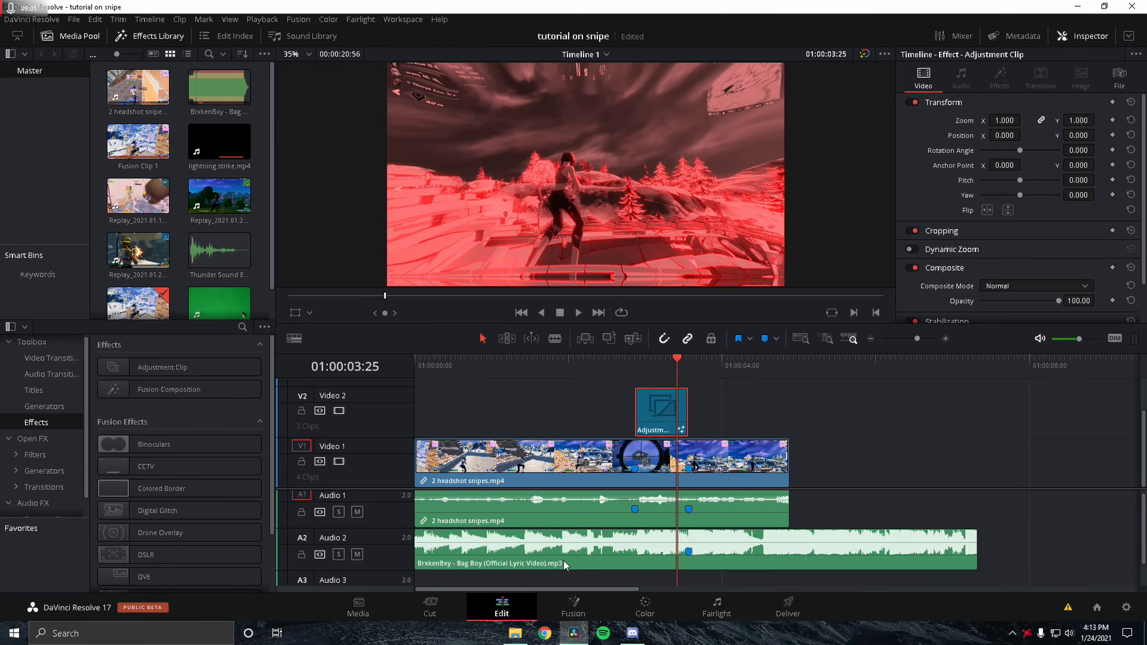
click(691, 372)
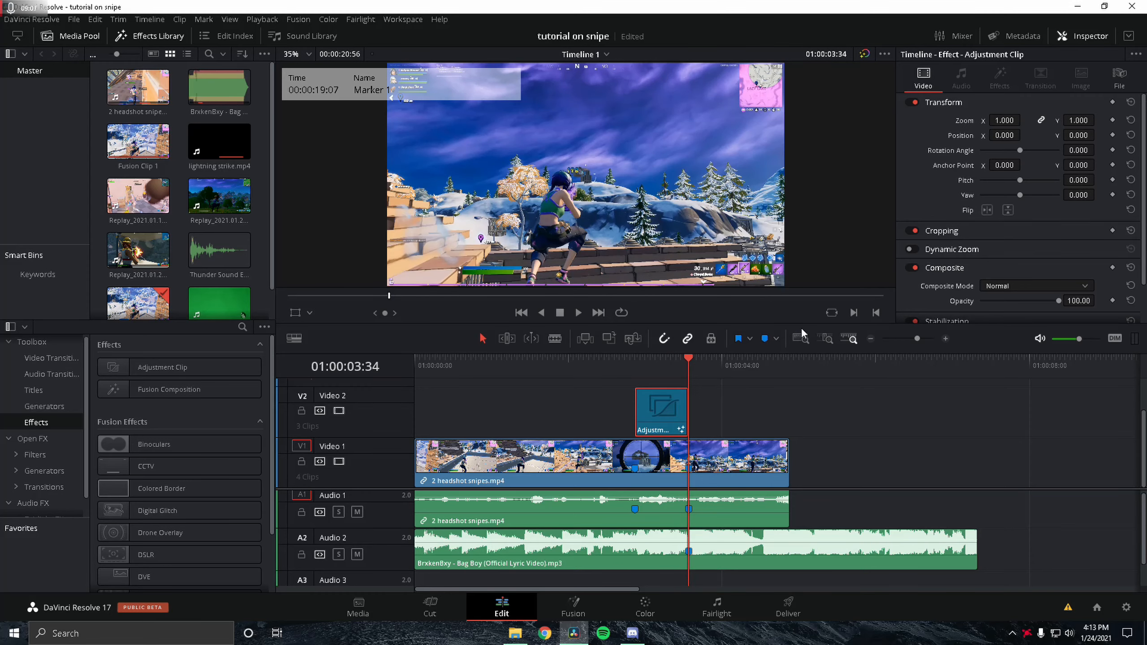
Step: Copy the far adjustment clip and paste it directly after the first adjustment clip on Video 2
click(913, 338)
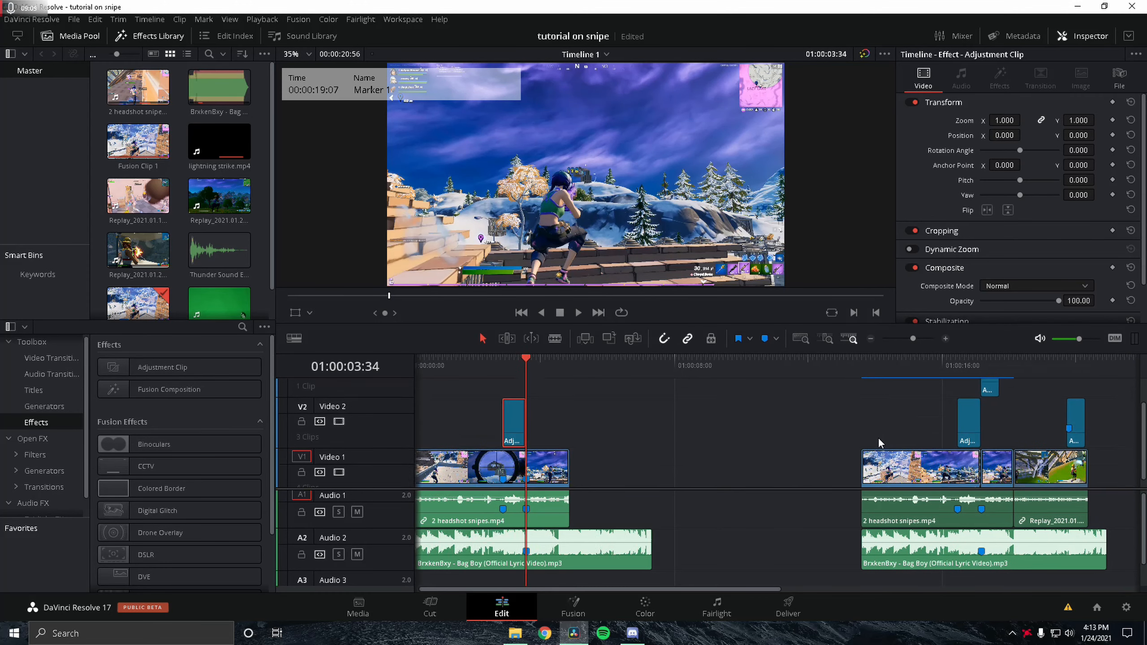
scroll(877, 445, up, 2)
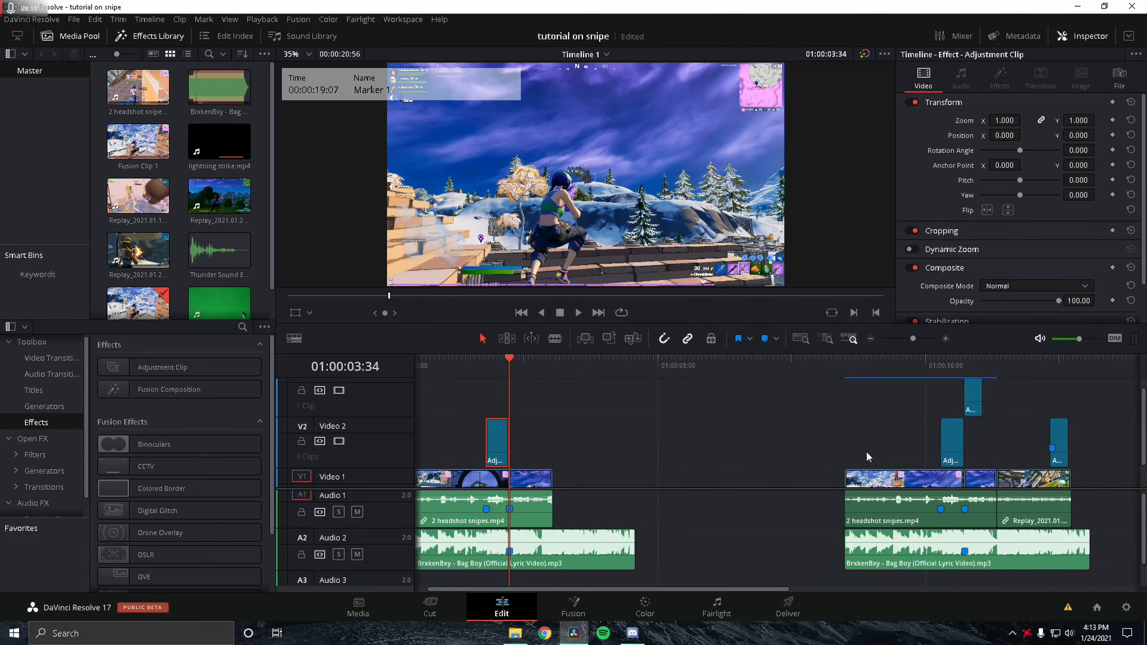
click(974, 409)
drag(536, 370, 516, 441)
key(ctrl+v)
click(514, 361)
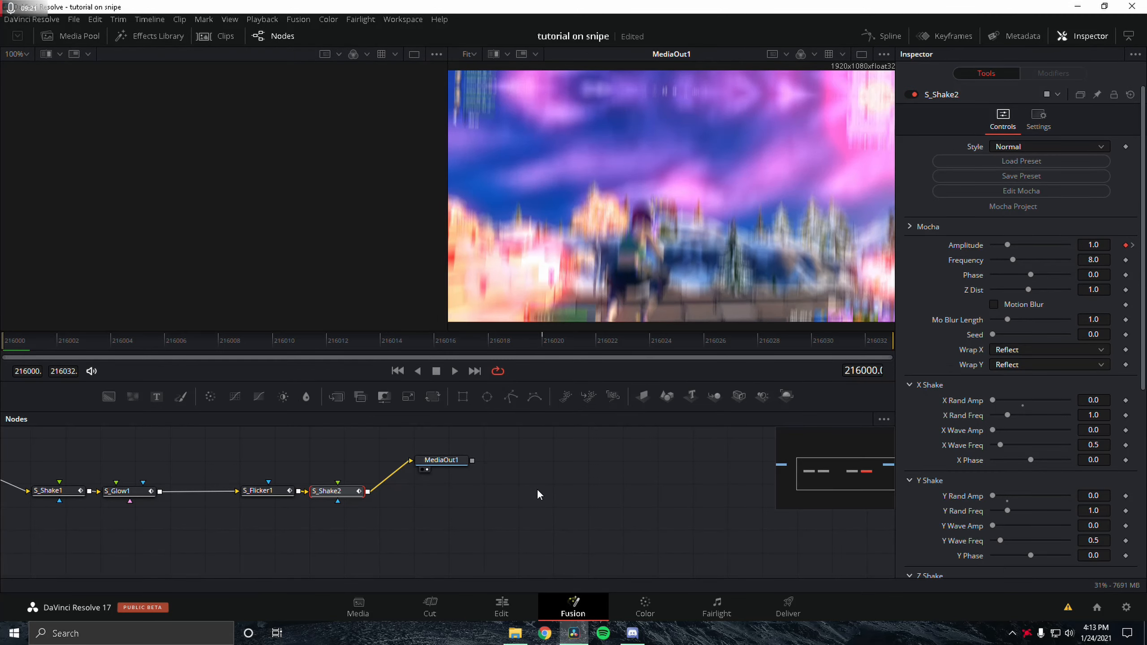
Step: Examine the pasted clip's S_Shake1, S_Glow1, S_Flicker1 and S_Shake2 node settings in Fusion
drag(474, 511, 740, 524)
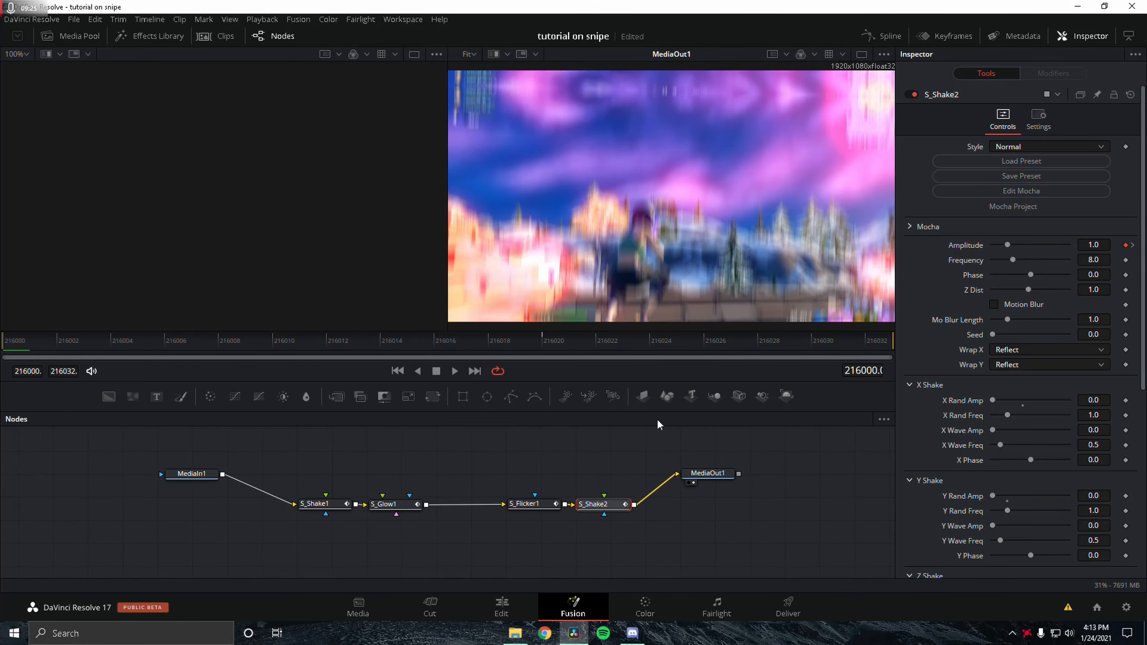
click(406, 505)
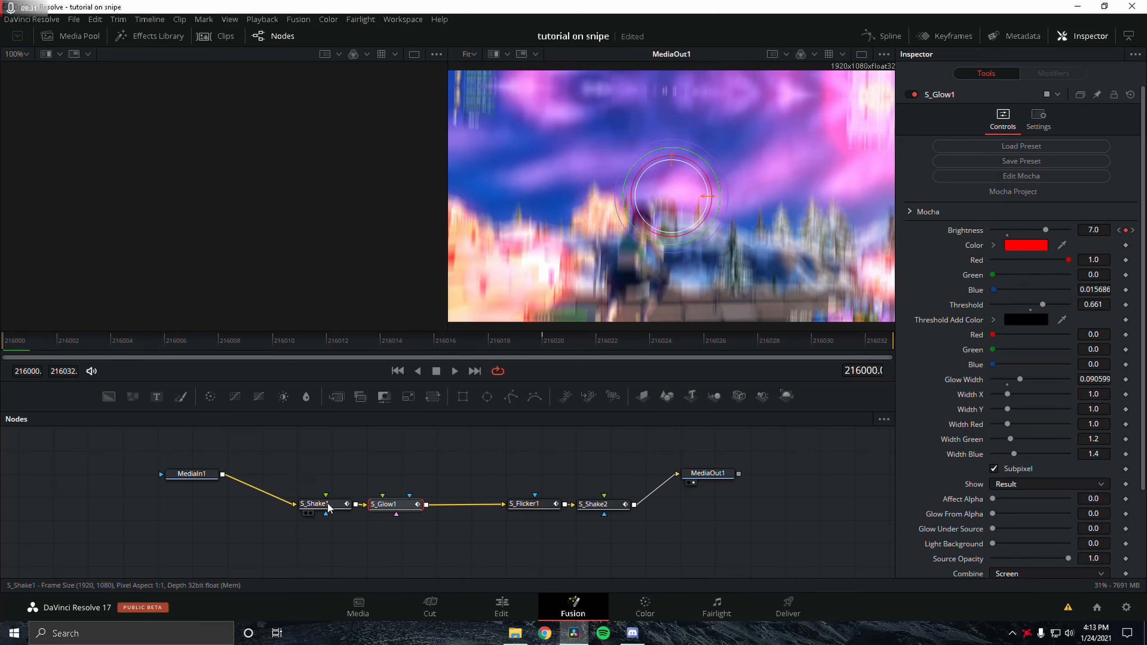
click(318, 504)
scroll(934, 462, down, 5)
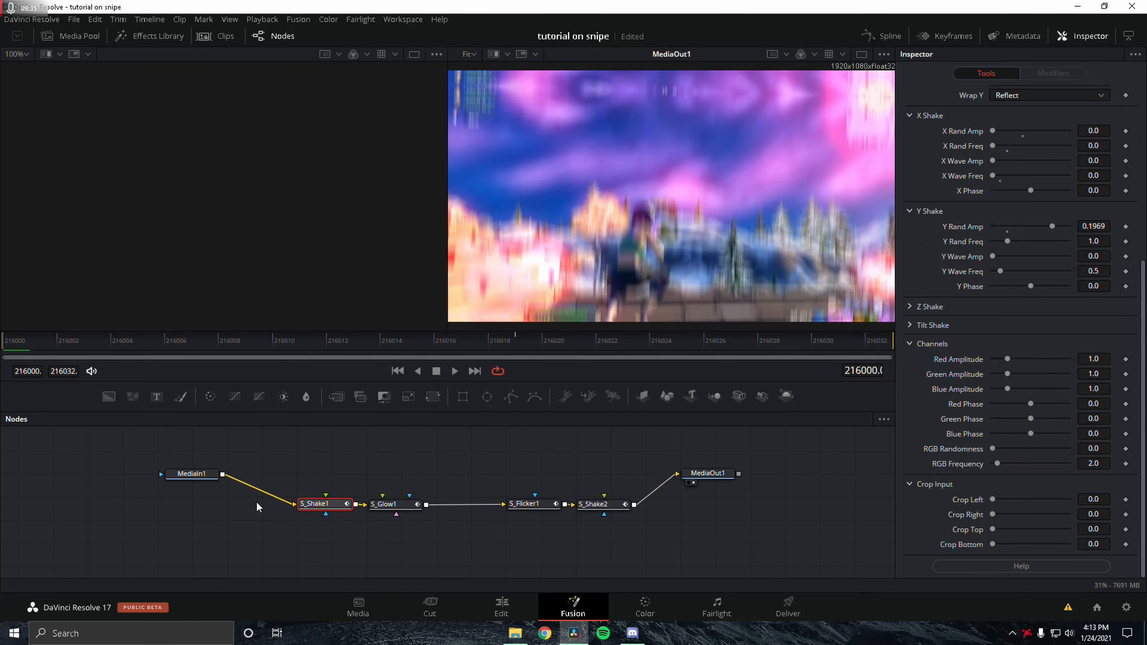
scroll(1020, 277, up, 5)
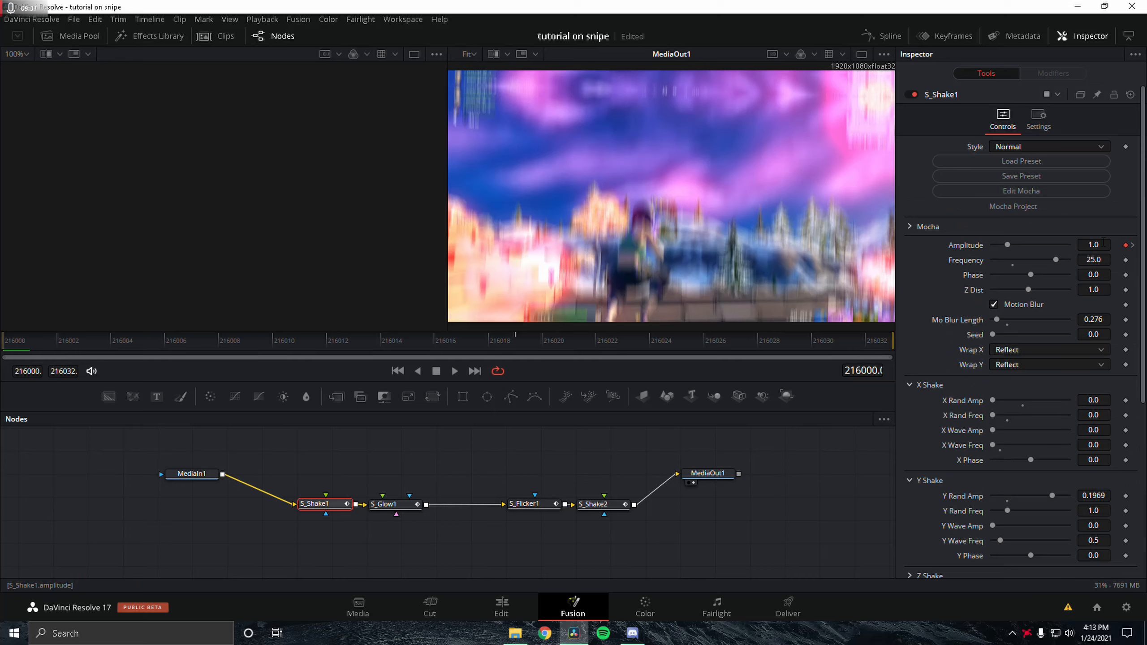
scroll(1066, 305, down, 2)
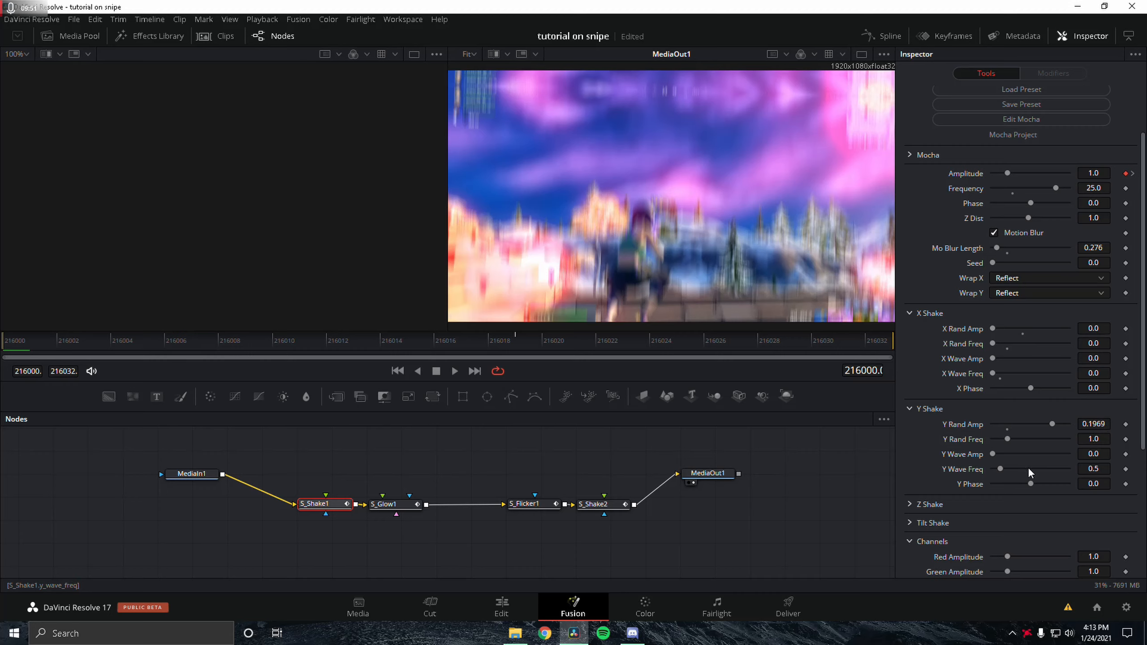
scroll(1029, 472, down, 2)
drag(393, 504, 391, 507)
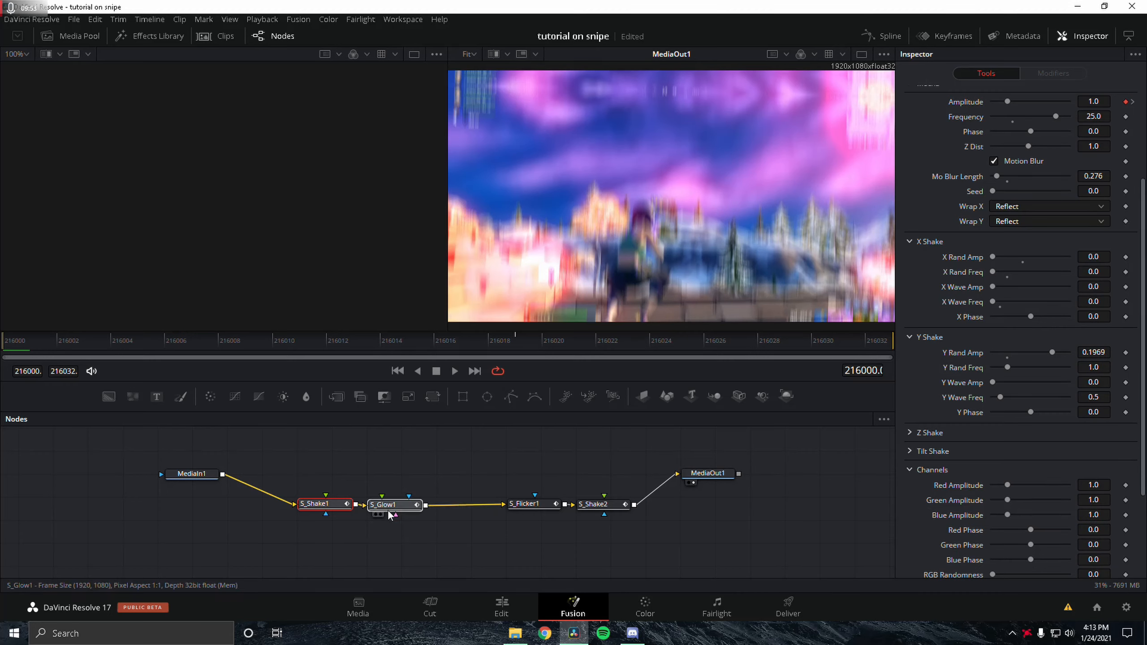
scroll(1090, 215, up, 3)
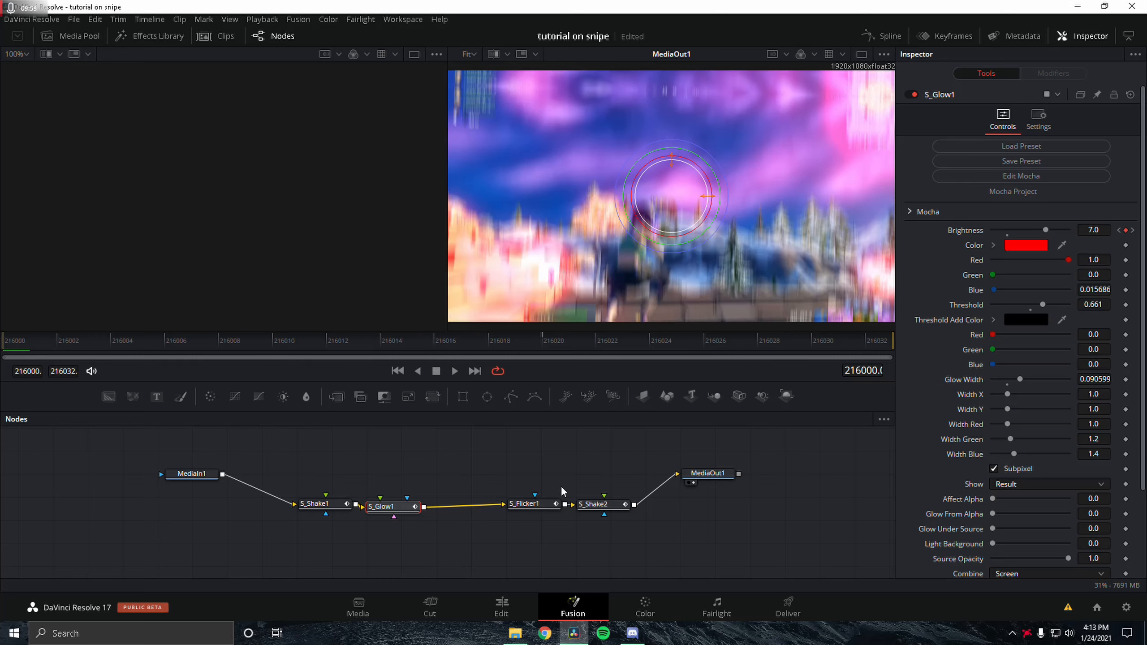
click(520, 504)
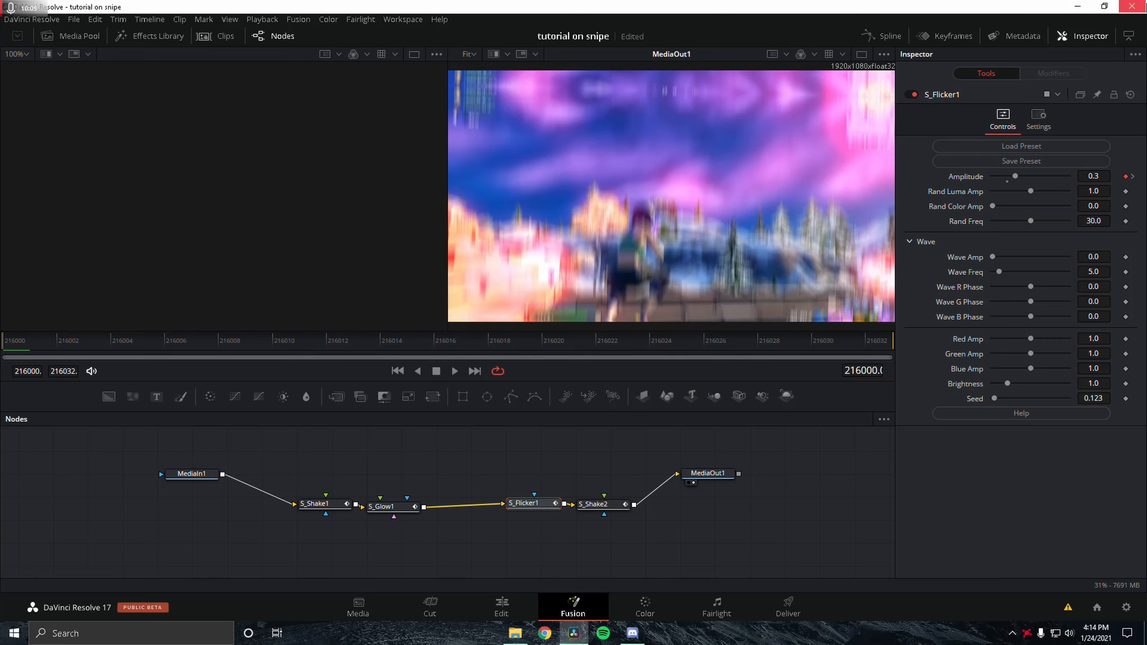
click(601, 504)
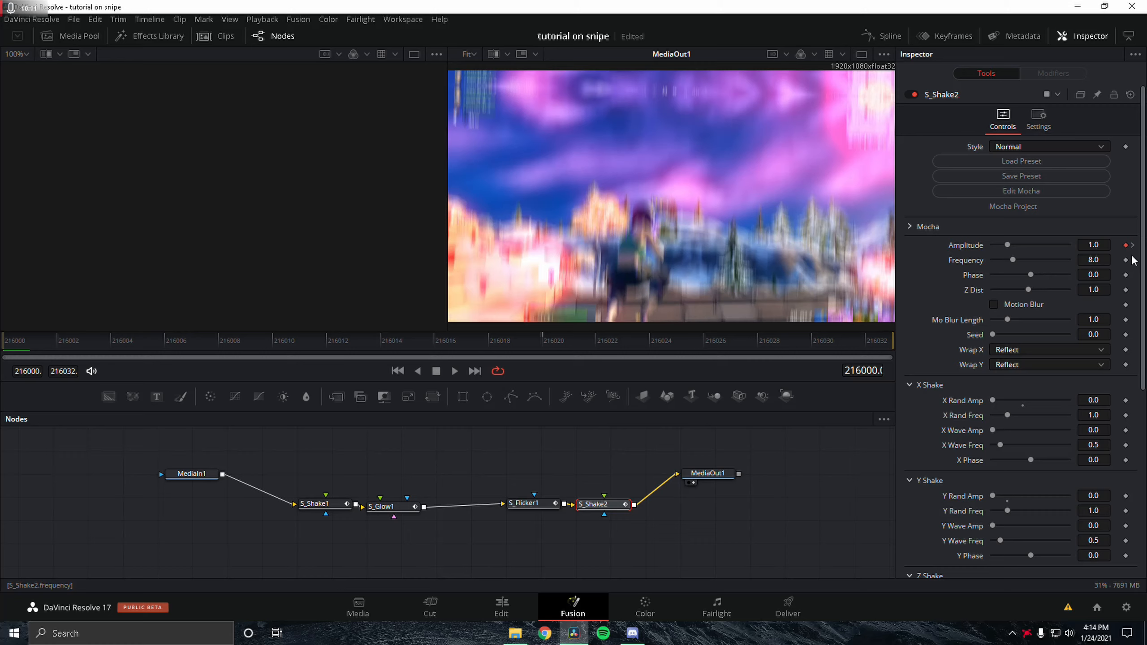
scroll(1100, 251, down, 2)
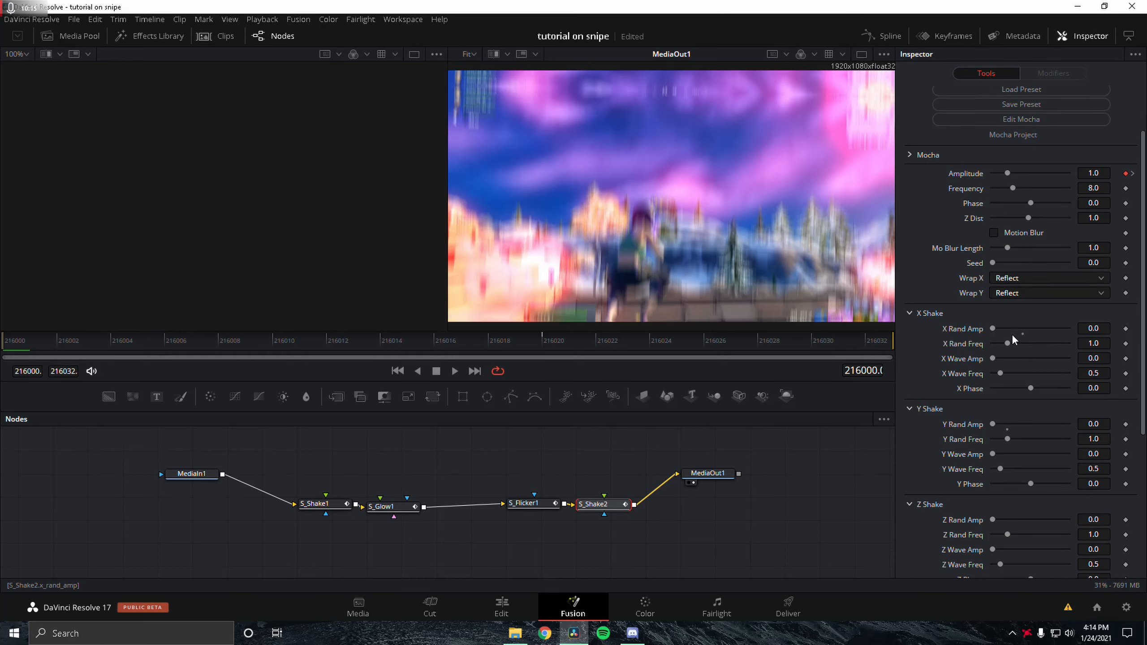
scroll(946, 506, down, 2)
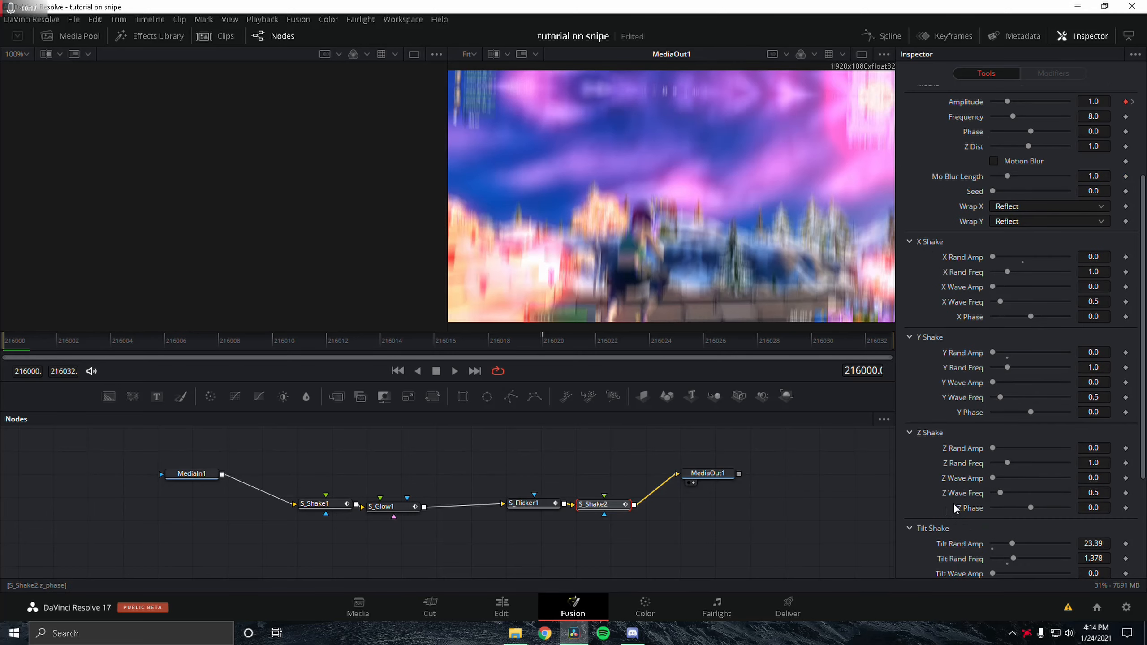
scroll(1011, 550, down, 2)
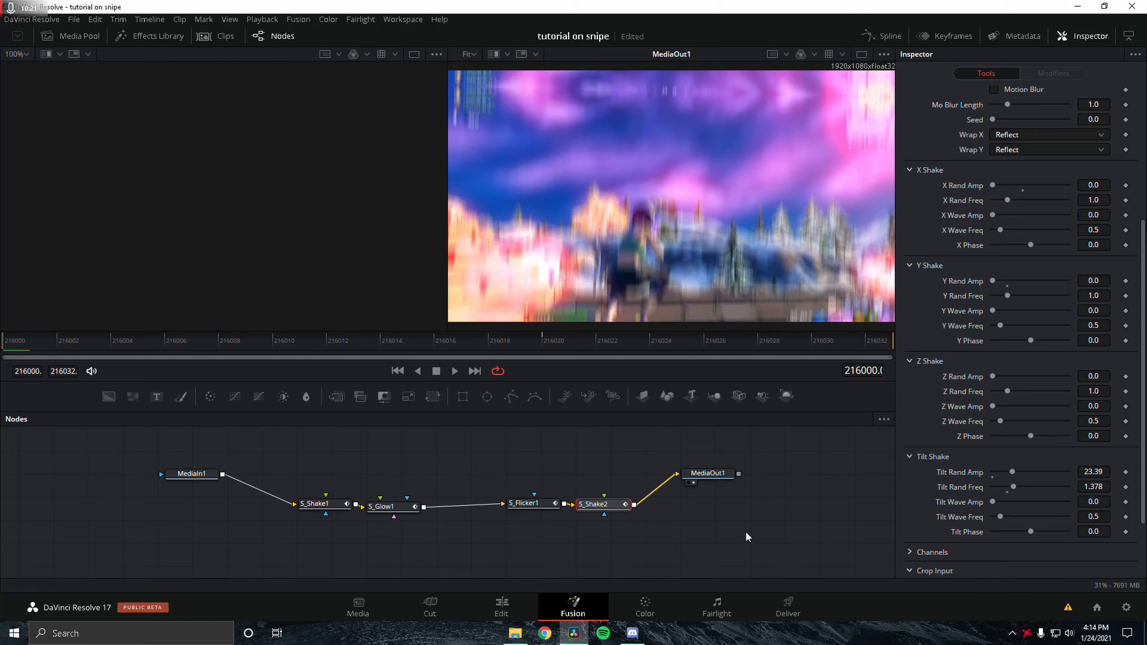
click(520, 599)
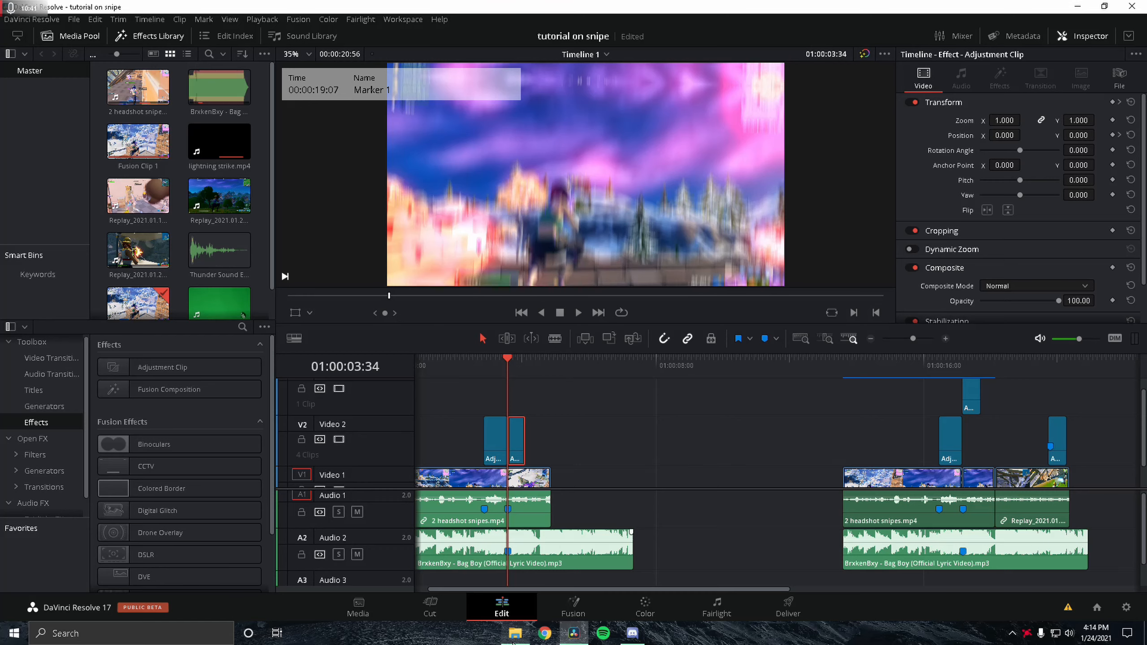
Step: Select both adjustment clips at the start and move them up one video track
scroll(518, 487, down, 2)
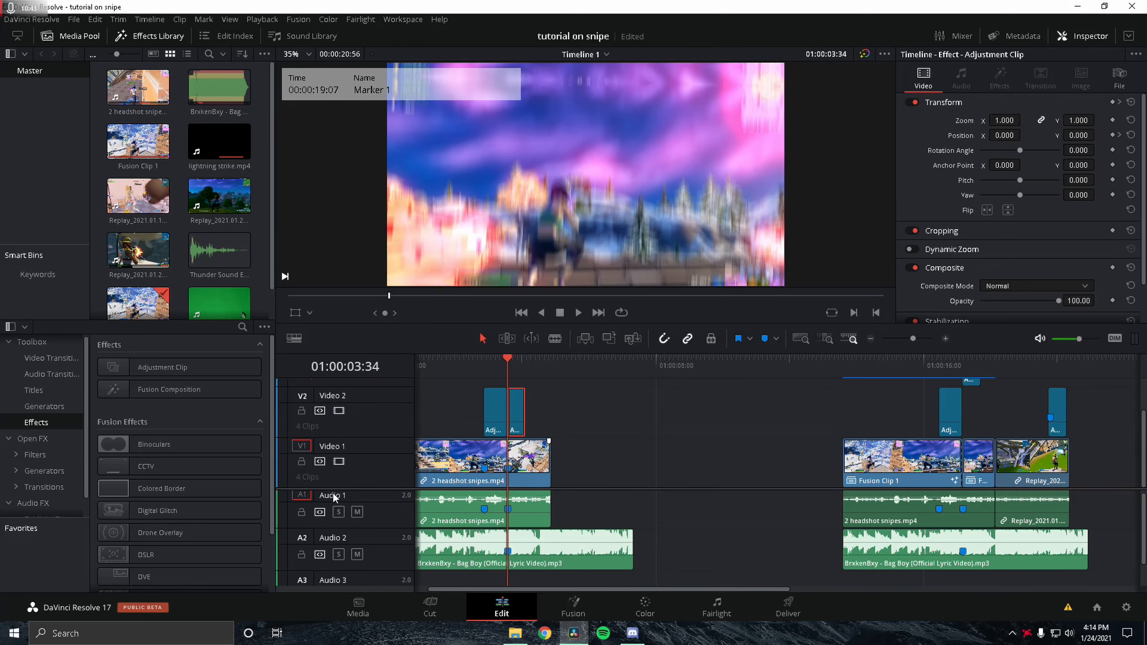
scroll(542, 475, down, 1)
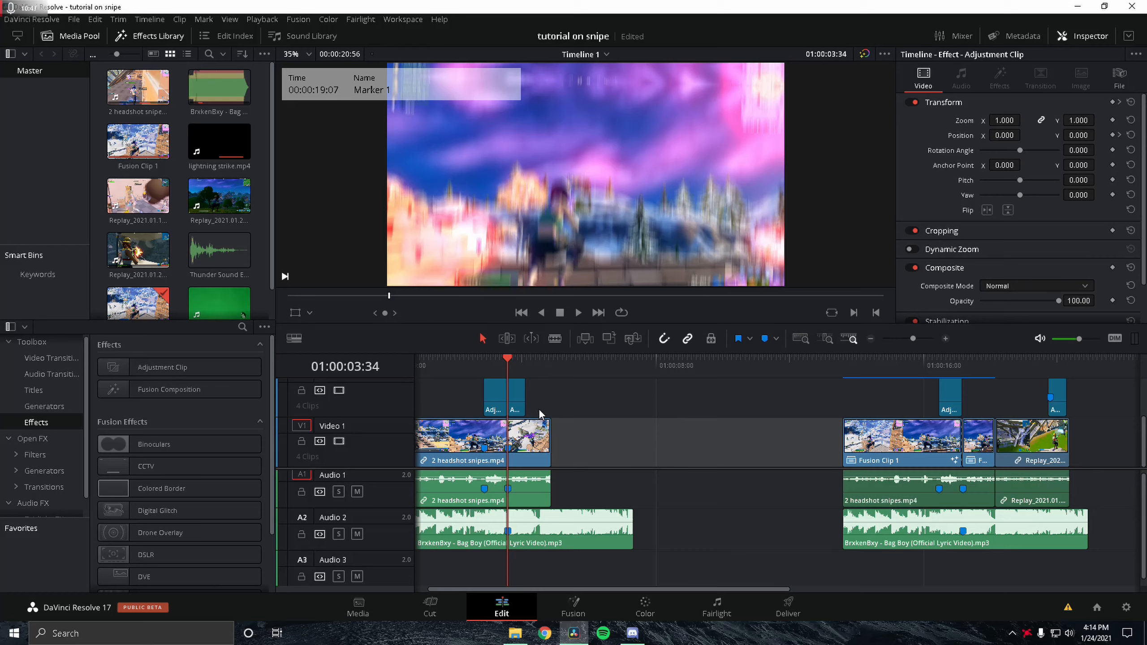
drag(568, 396, 478, 405)
scroll(508, 405, up, 2)
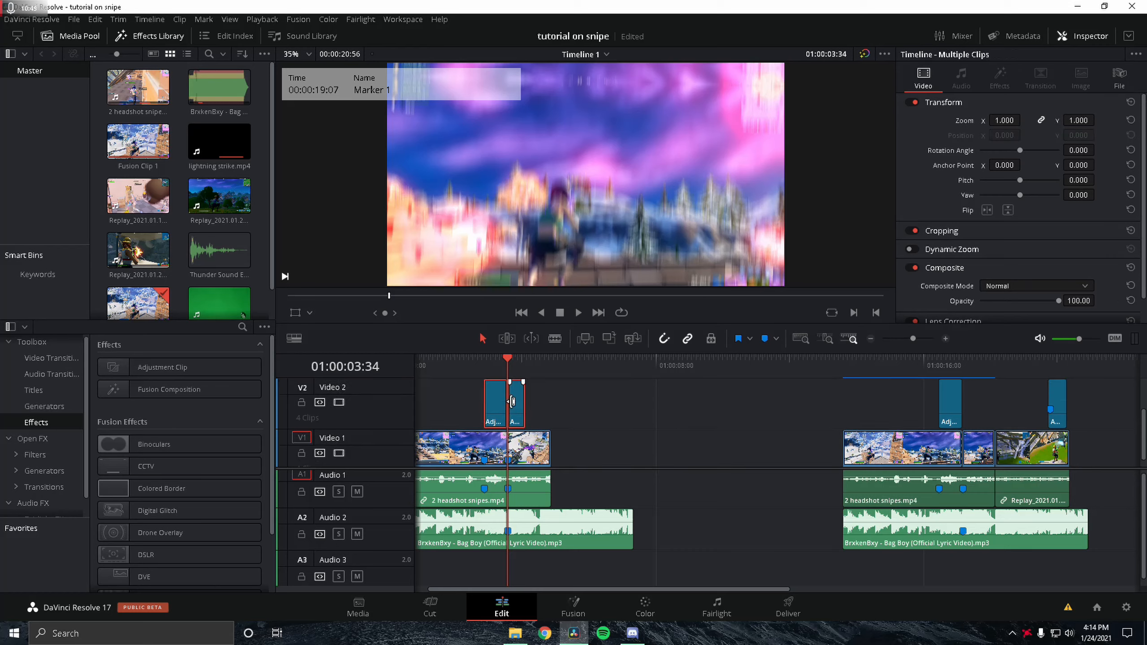
drag(521, 447, 521, 411)
click(594, 437)
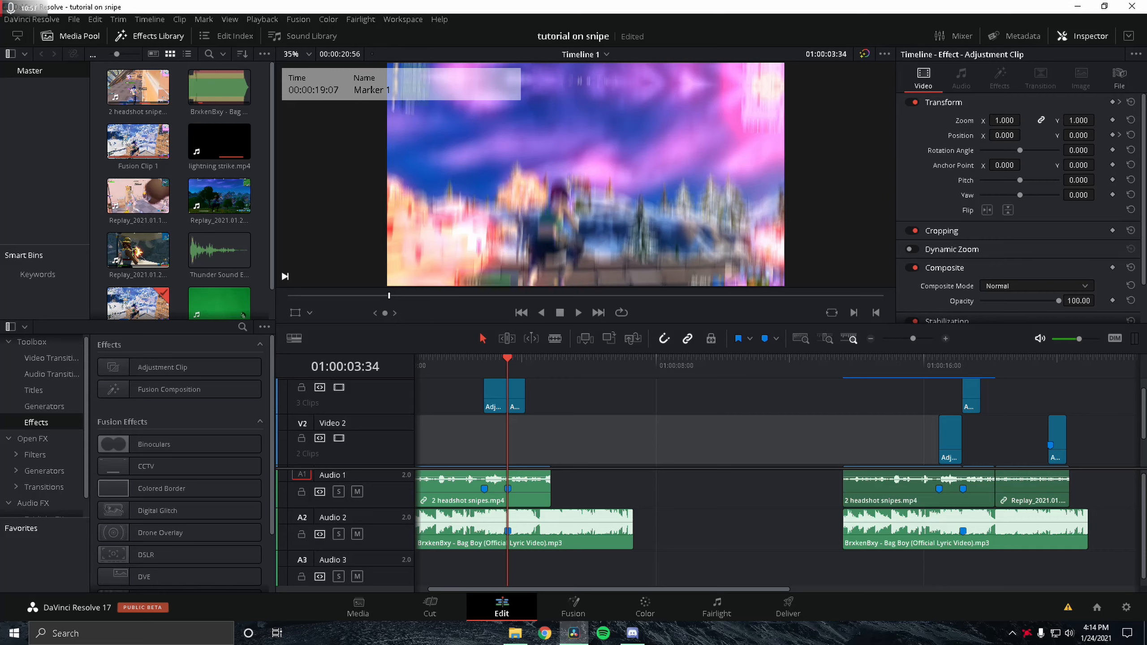
Step: Add the lightning strike clip to the timeline, delete its linked audio, and move it onto Video 2
drag(2, 407, 698, 469)
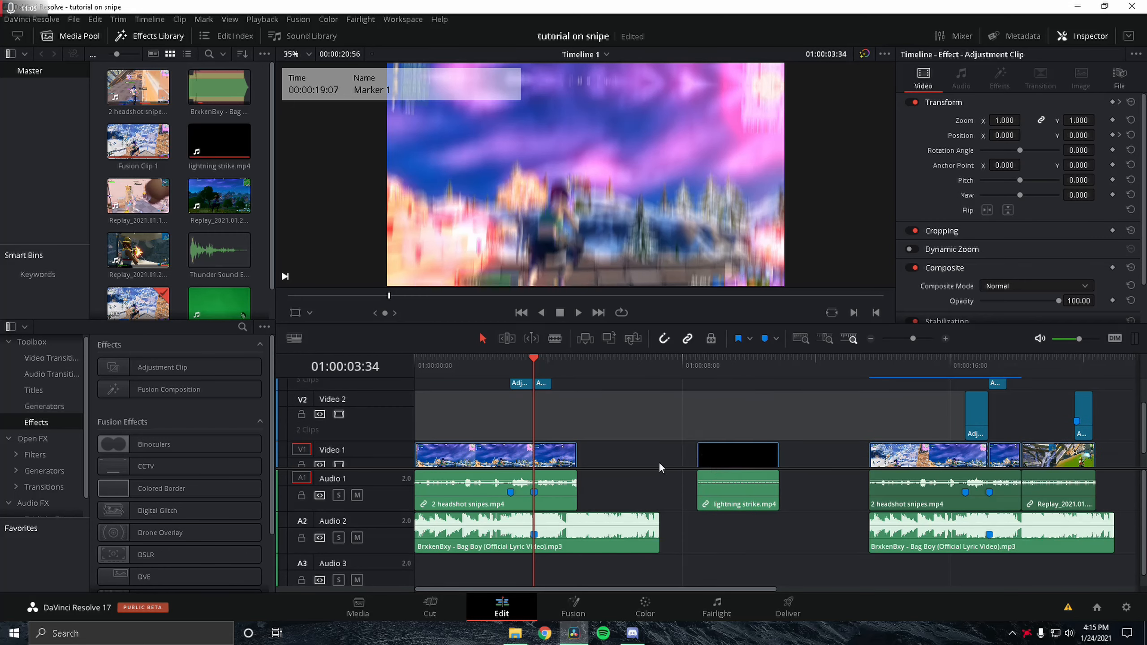
right_click(719, 490)
click(762, 482)
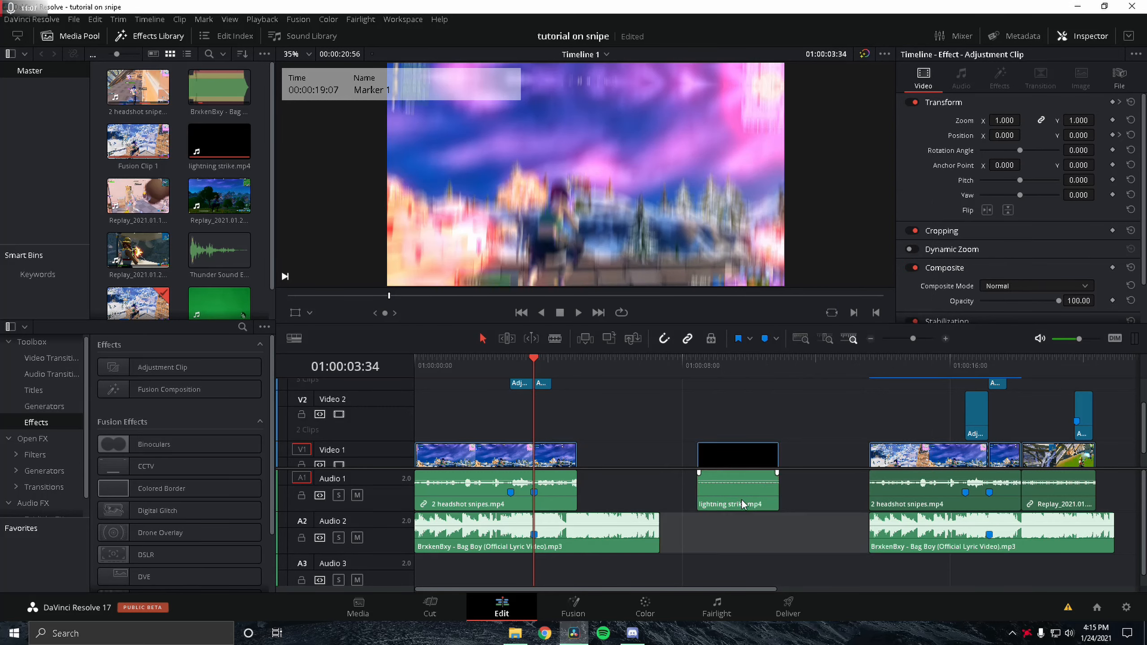
key(Delete)
drag(728, 456, 687, 429)
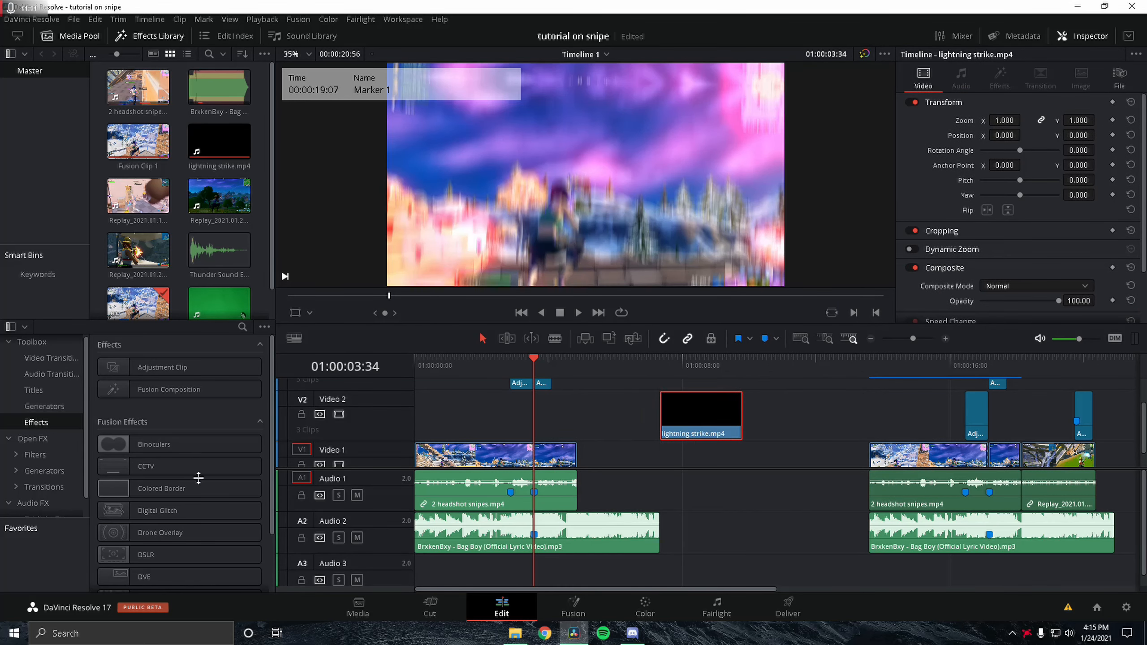
Step: Place the Thunder Sound Effect on Audio 3 and trim the lightning clip's start to where the bolt appears
drag(219, 252, 521, 582)
drag(718, 365, 673, 364)
key(Right)
key(Right)
key(Right)
key(Right)
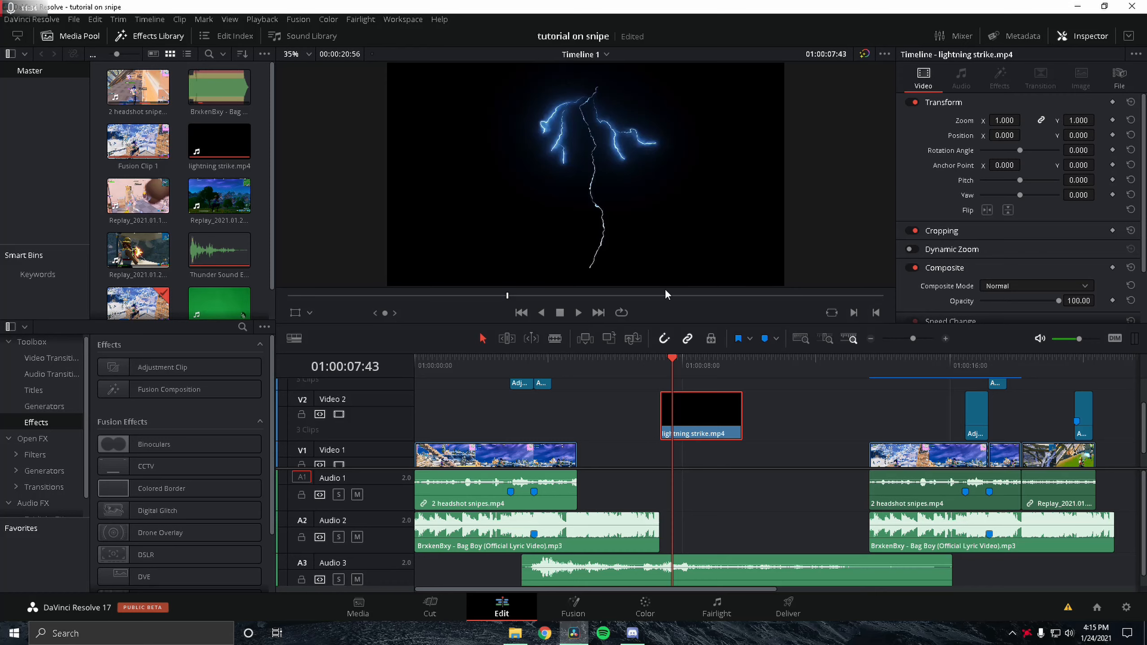
drag(708, 373, 681, 377)
key(Right)
key(Right)
key(Right)
key(Right)
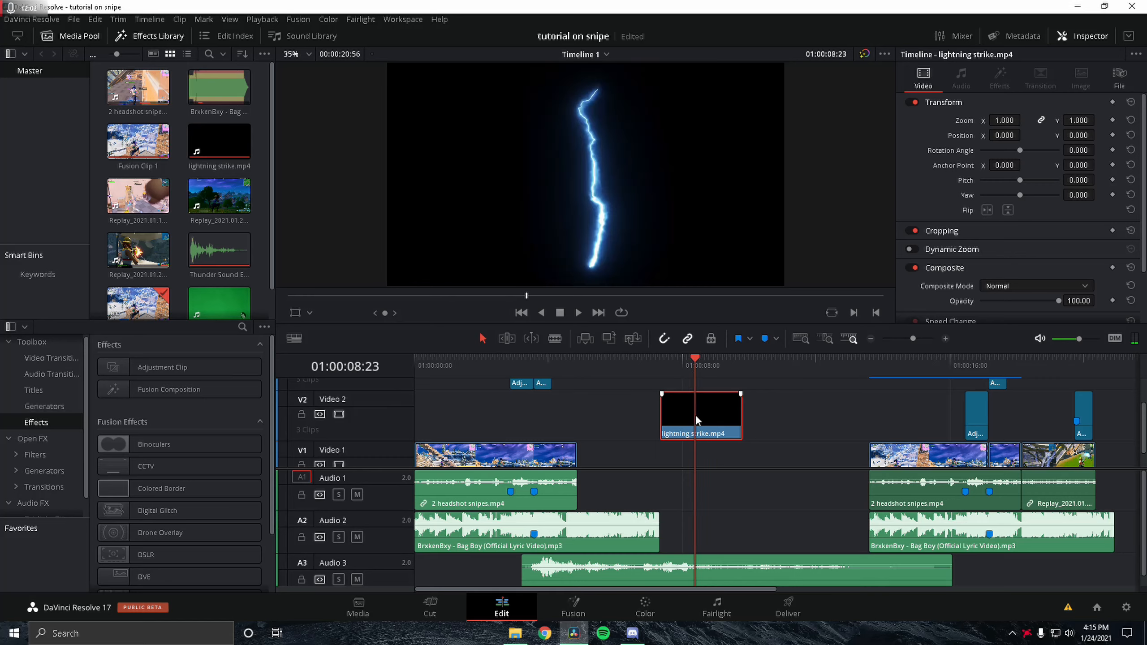
key(shift+bracketleft)
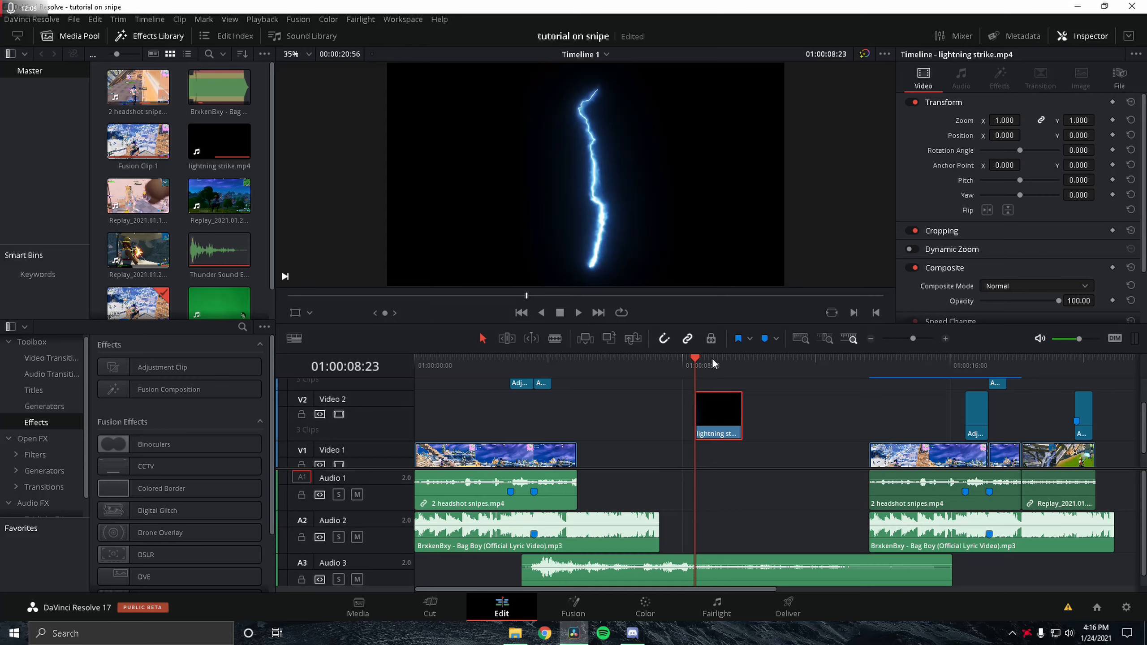
Step: Open the lightning clip in Fusion and add a Chroma Keyer node after MediaIn1
key(space)
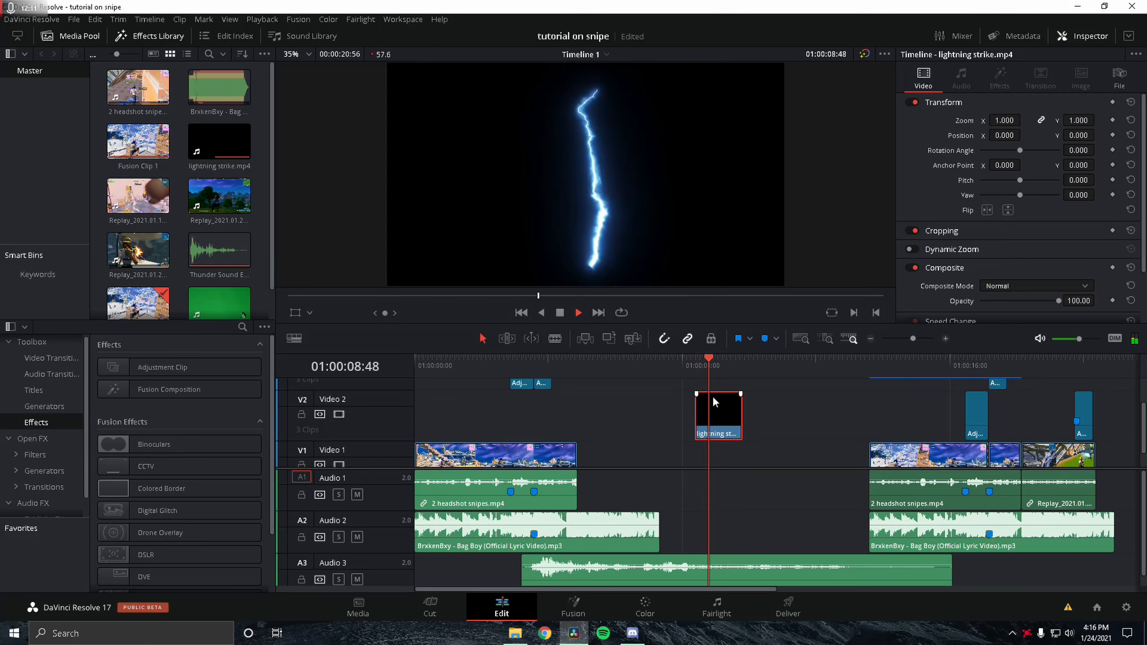
click(698, 360)
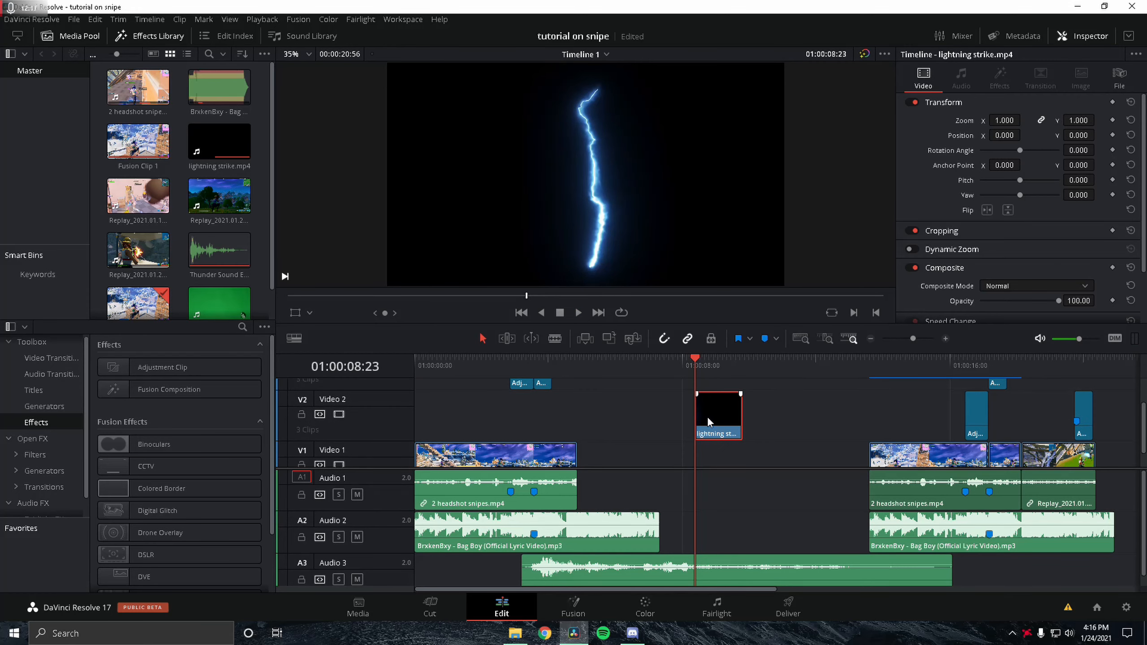
scroll(679, 433, down, 1)
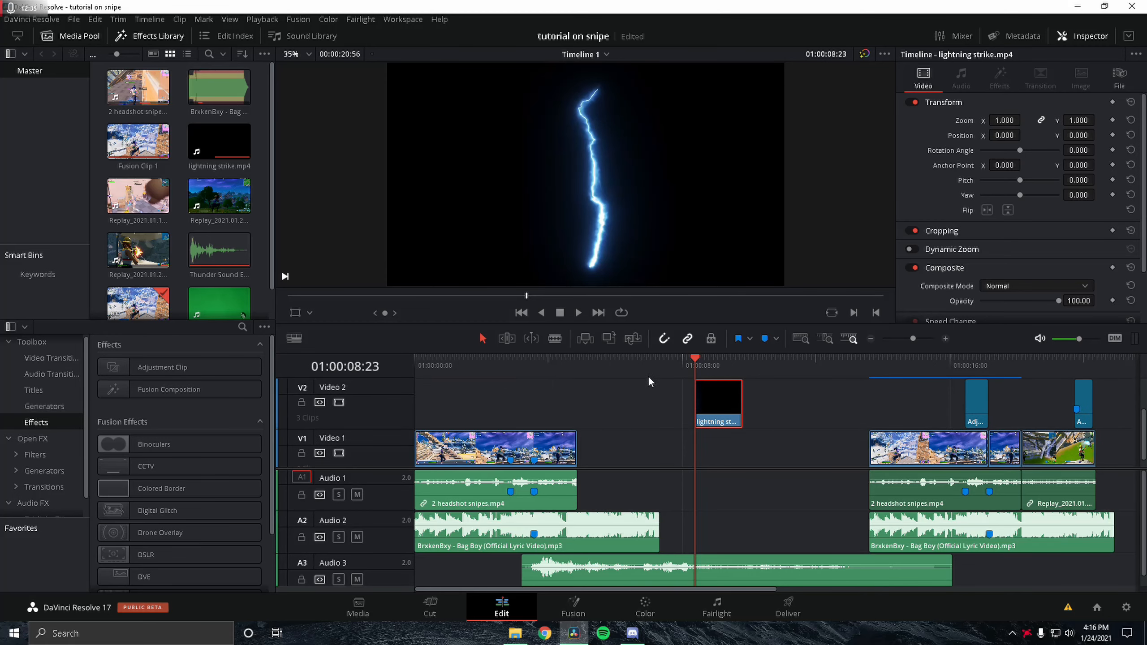
click(565, 610)
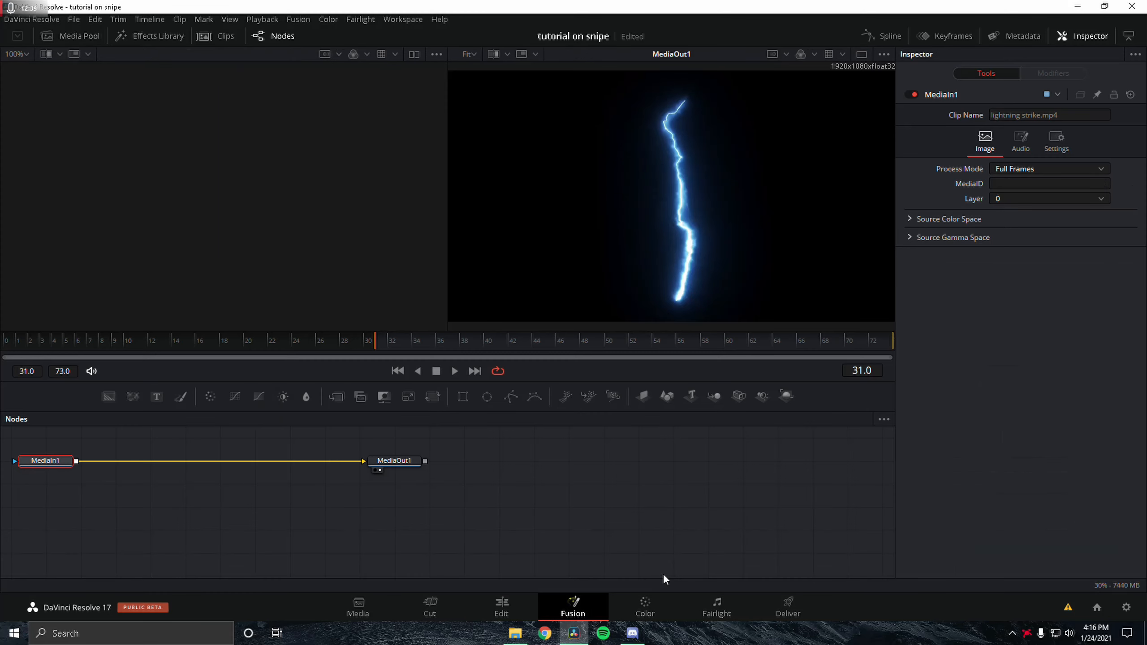
click(510, 605)
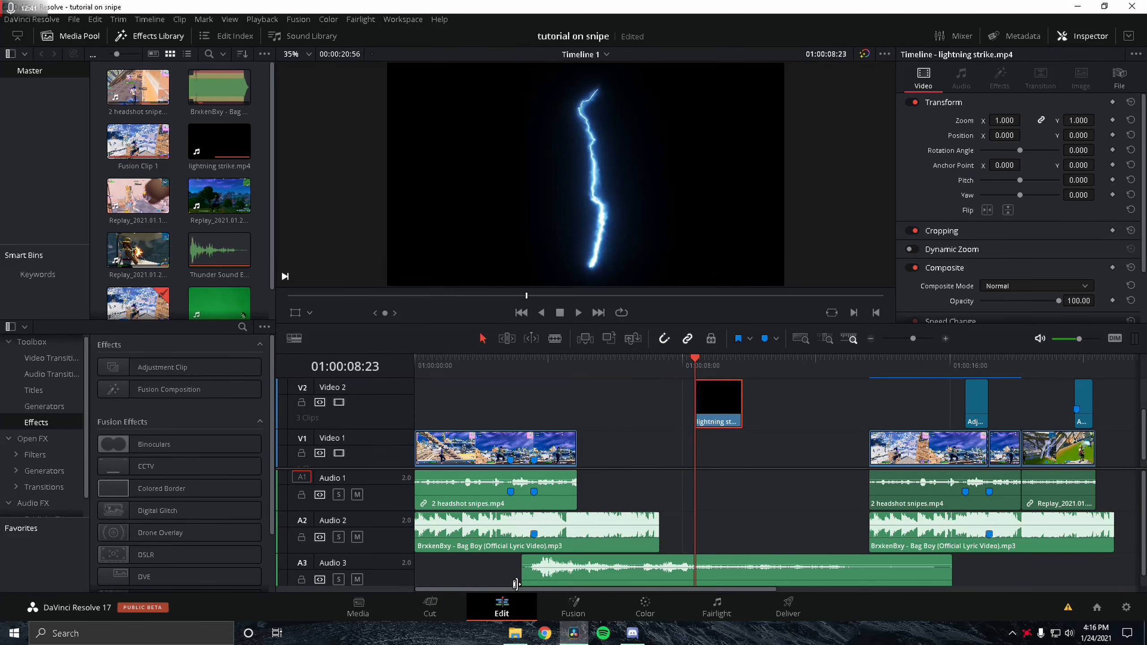
click(575, 617)
key(shift+space)
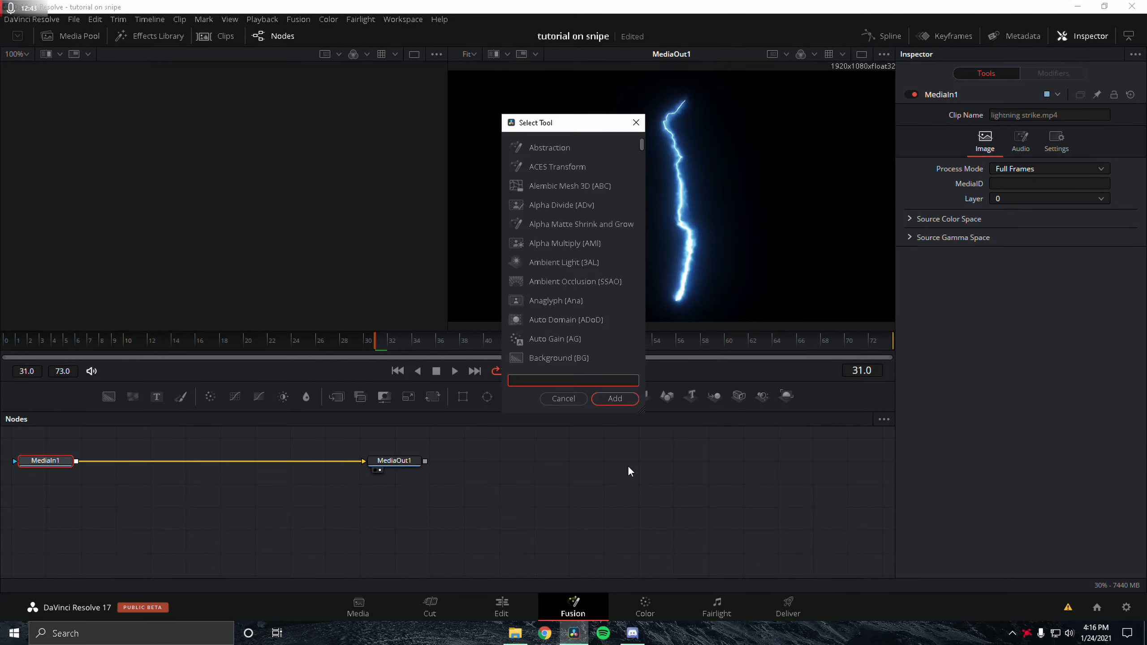
text(chroma keyer)
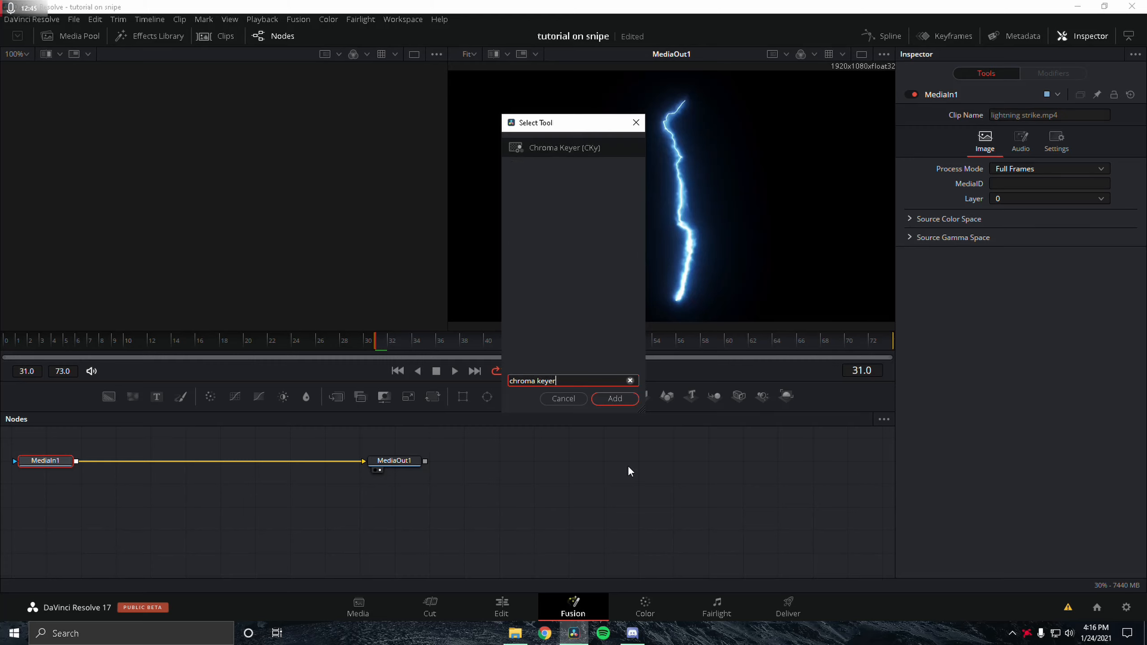
key(Return)
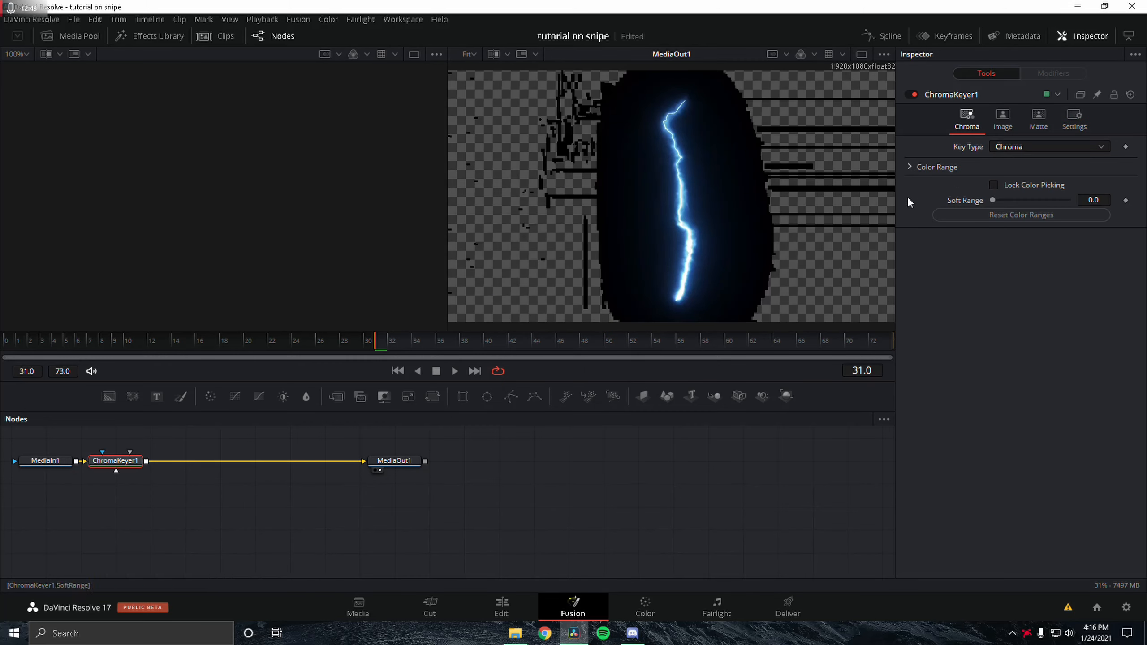
Step: Set the Chroma Keyer's Soft Range to 1.0
click(1086, 206)
text(5)
key(Return)
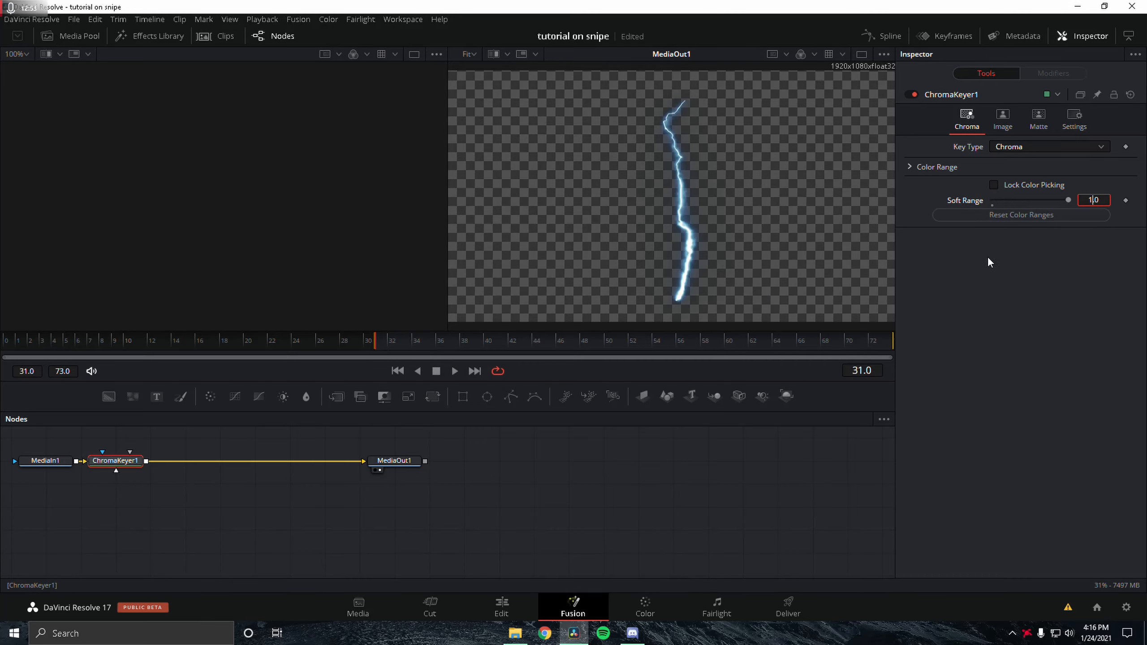
Step: Scrub through the chroma-keyed lightning in the Fusion viewer to check the key
click(504, 612)
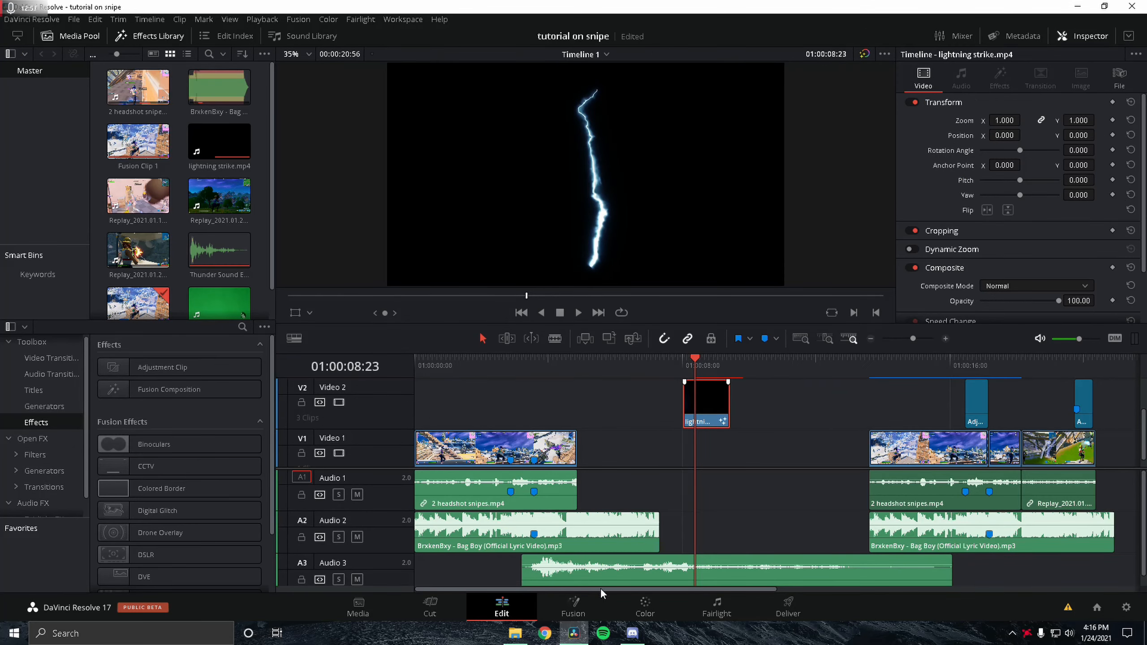
click(596, 608)
drag(443, 339, 765, 356)
scroll(735, 267, up, 4)
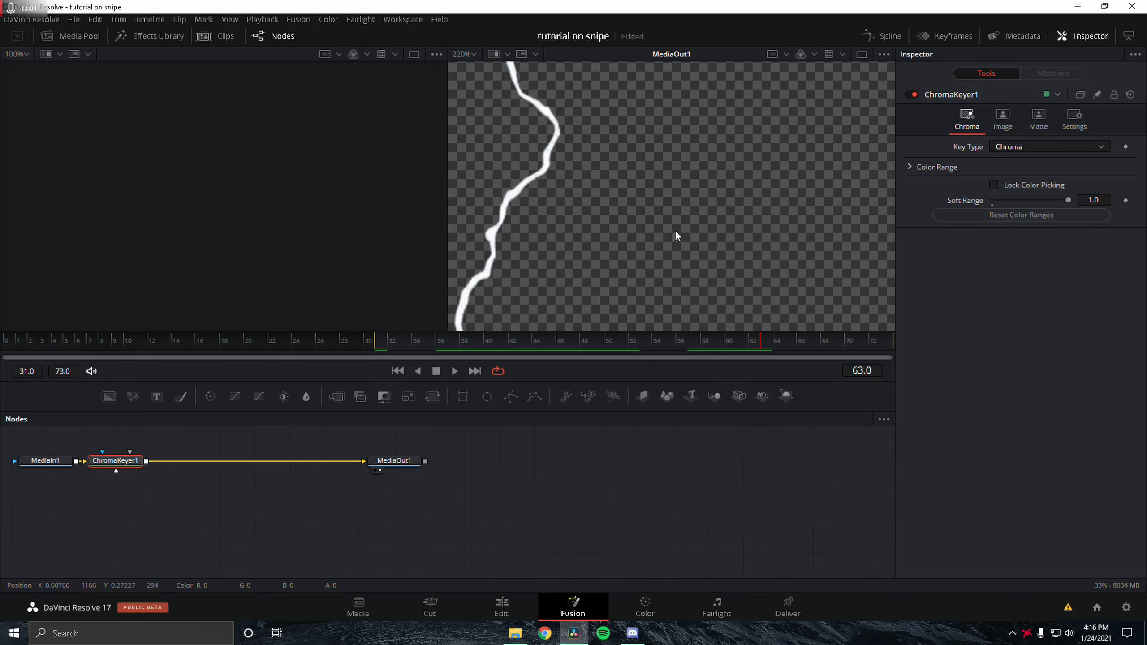
drag(704, 342, 669, 350)
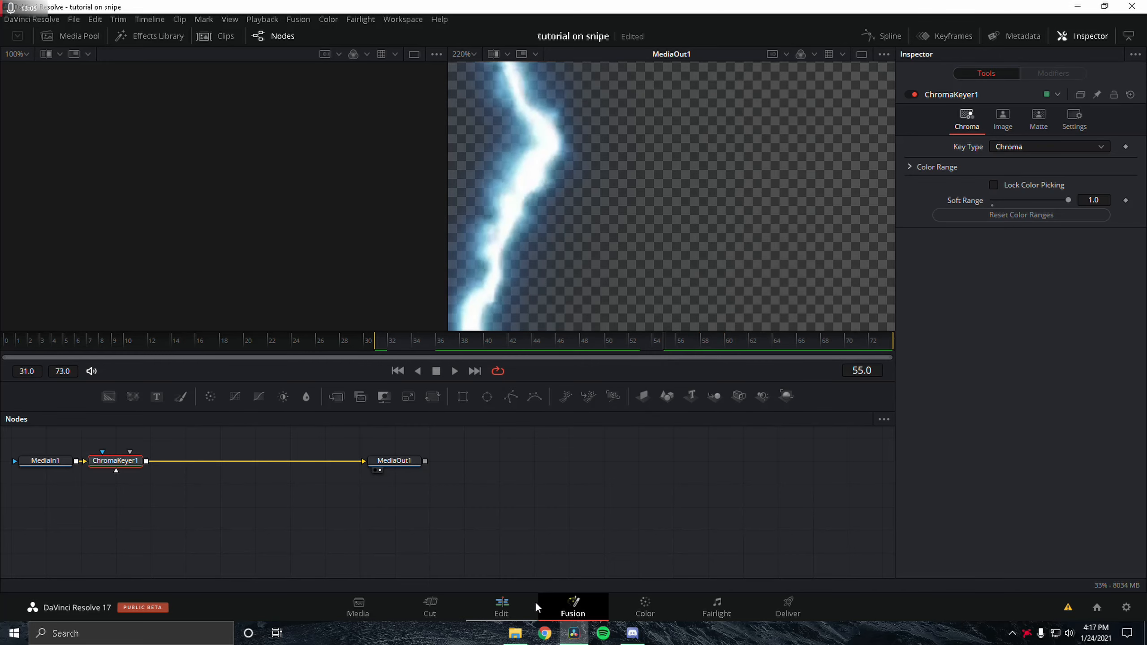
Step: Move the lightning strike clip earlier on Video 2 and put the playhead at its start
click(501, 607)
drag(682, 403, 612, 400)
scroll(490, 402, right, 2)
scroll(497, 404, left, 1)
scroll(498, 404, up, 1)
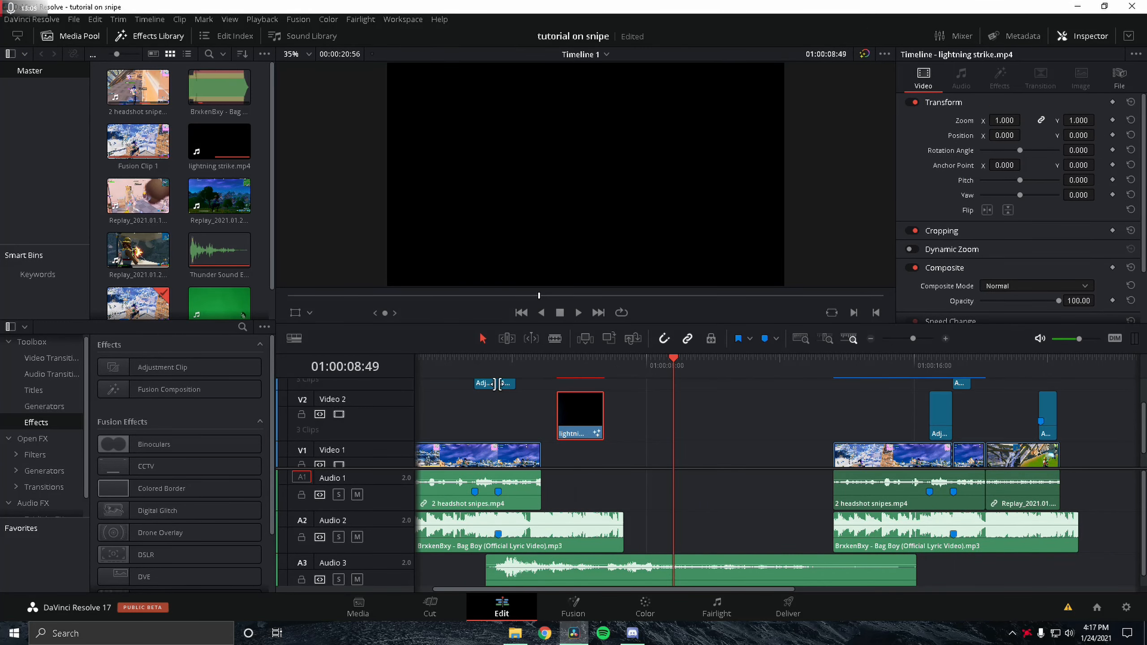
drag(572, 418, 520, 423)
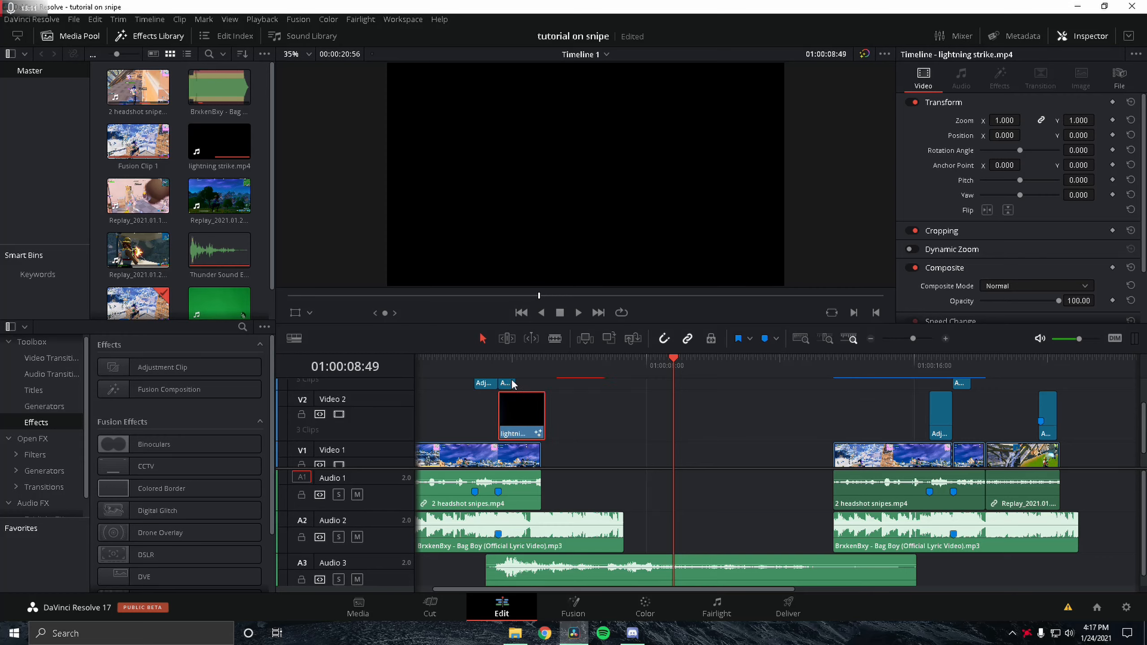
click(501, 367)
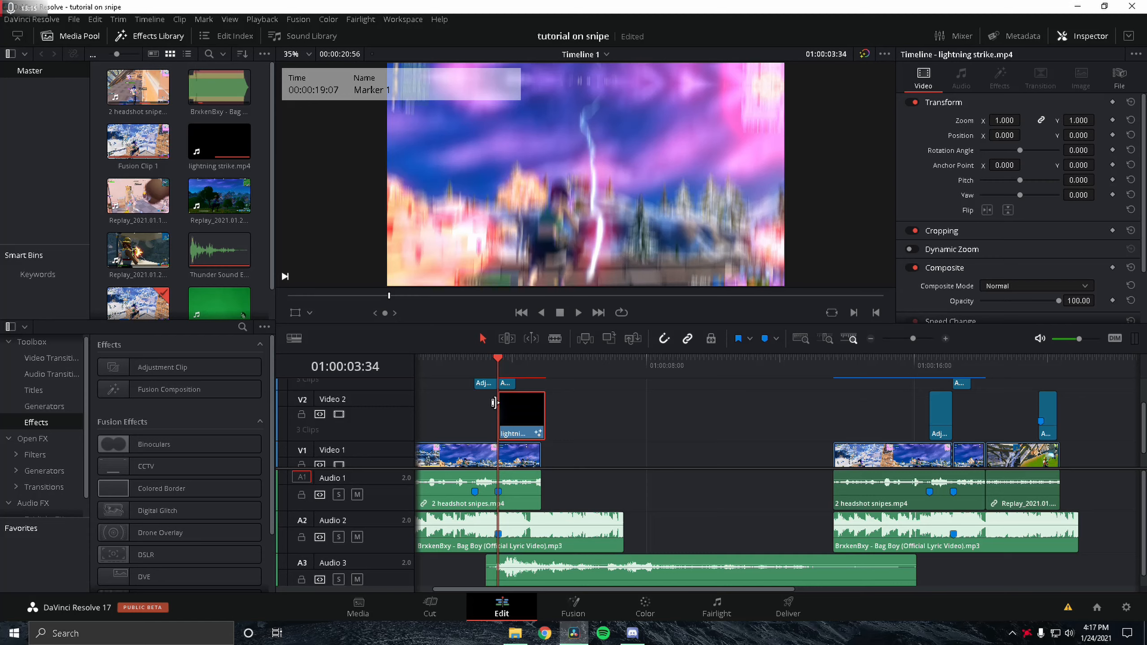
Step: Disable the two adjustment clips on Video 3 above the lightning clip
scroll(533, 390, up, 3)
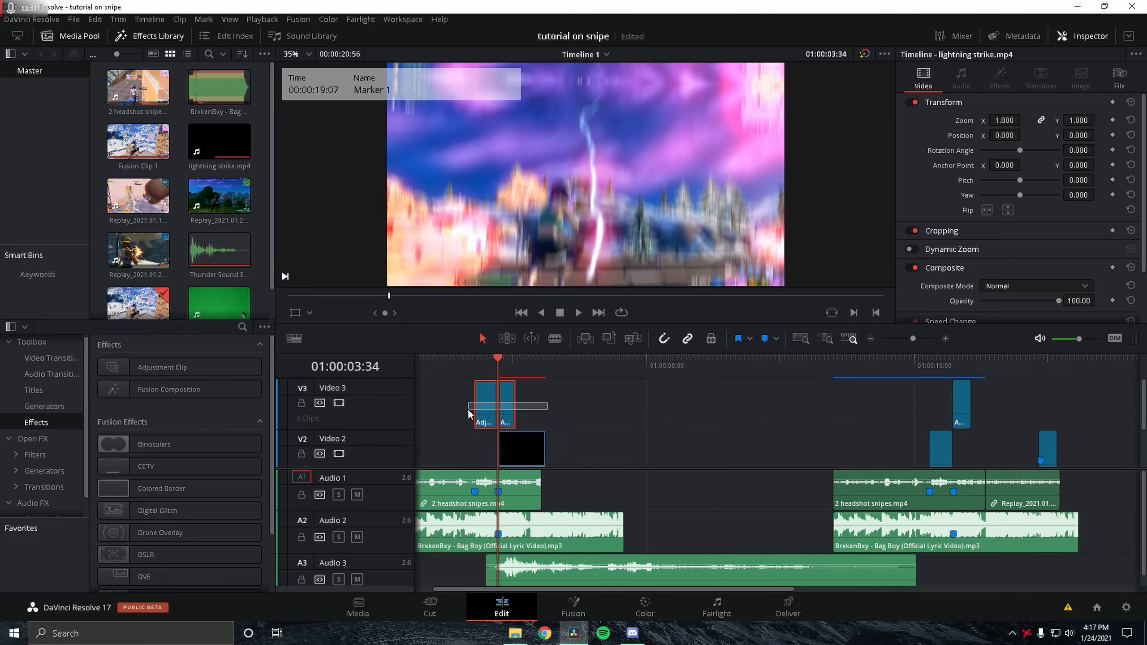
drag(468, 409, 467, 411)
key(d)
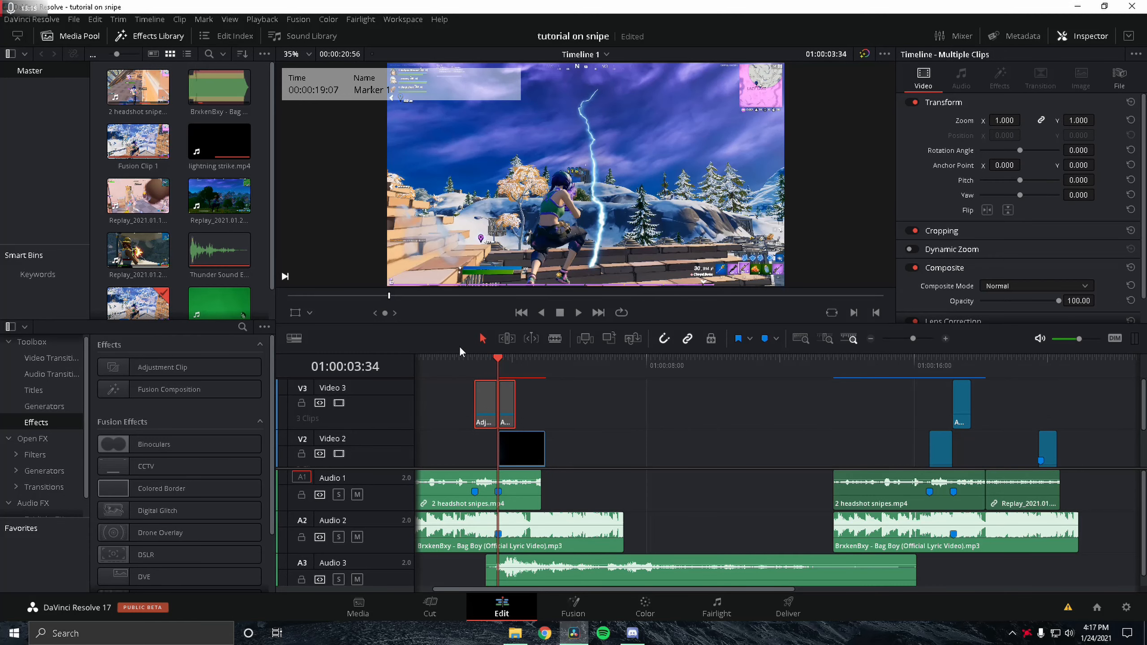
Step: Trim the lightning clip's end to line up with the end of the gameplay clip on Video 1
click(526, 464)
scroll(524, 462, down, 2)
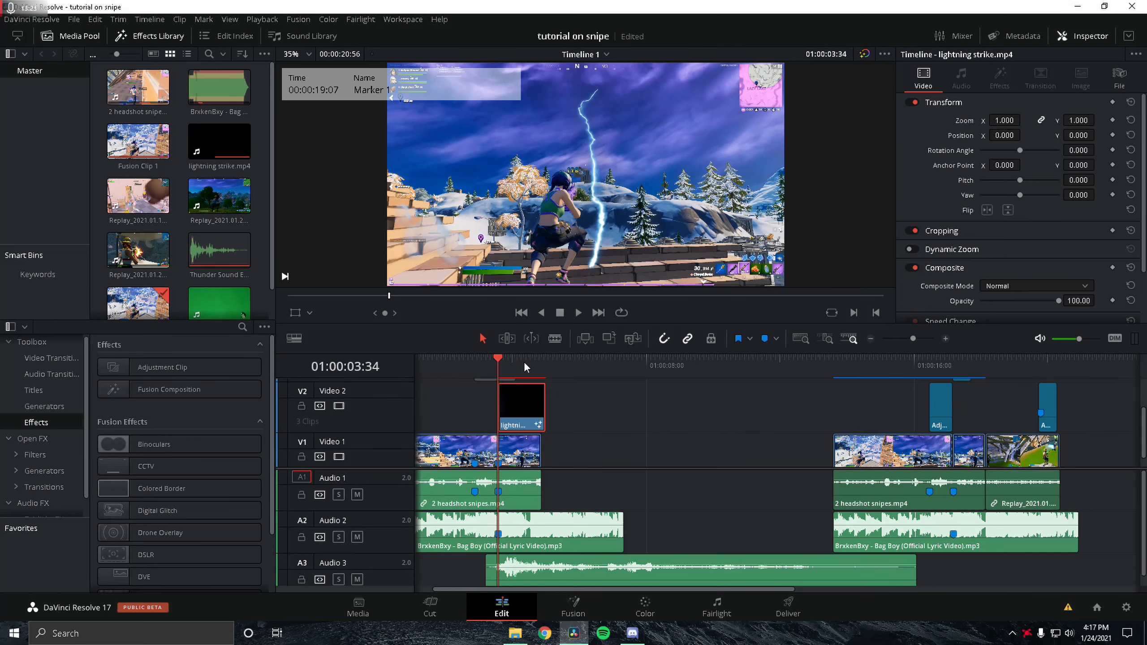
click(586, 409)
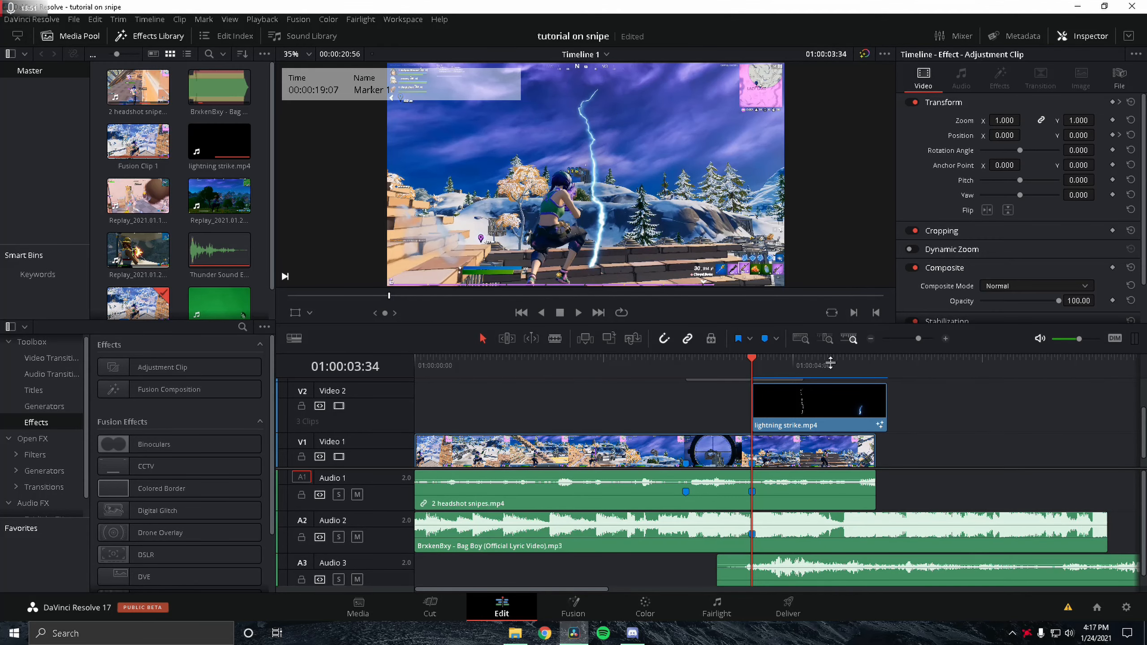
mouse_move(880, 391)
drag(881, 414, 880, 415)
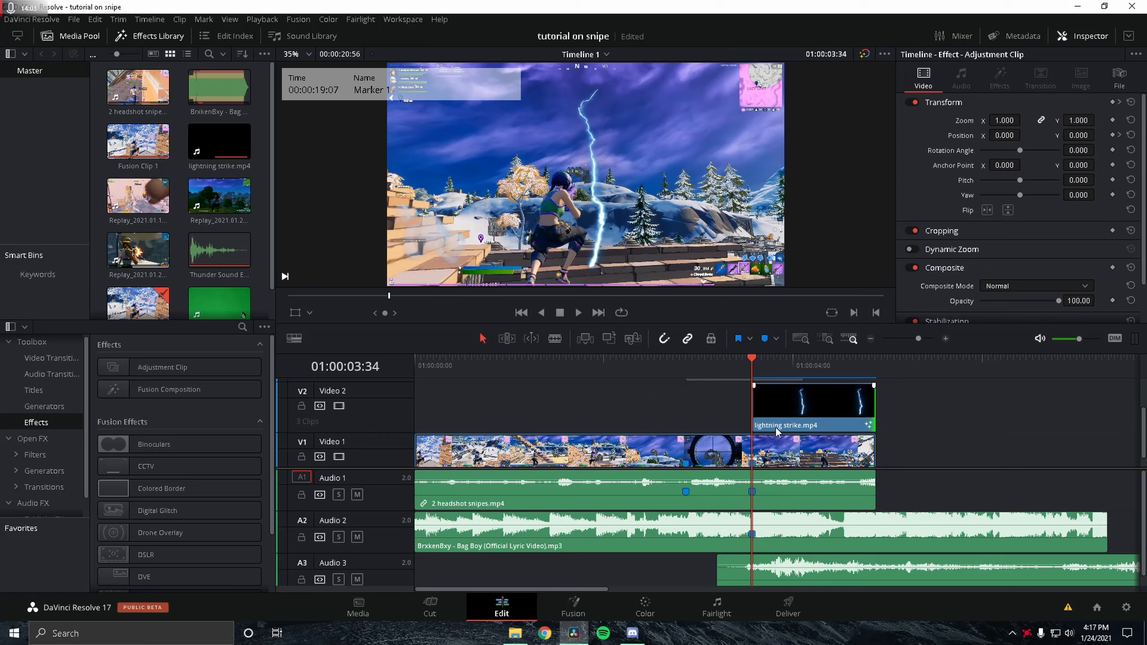
Step: Combine the gameplay clip and the lightning clip into a new Fusion clip
drag(903, 466, 815, 406)
right_click(815, 405)
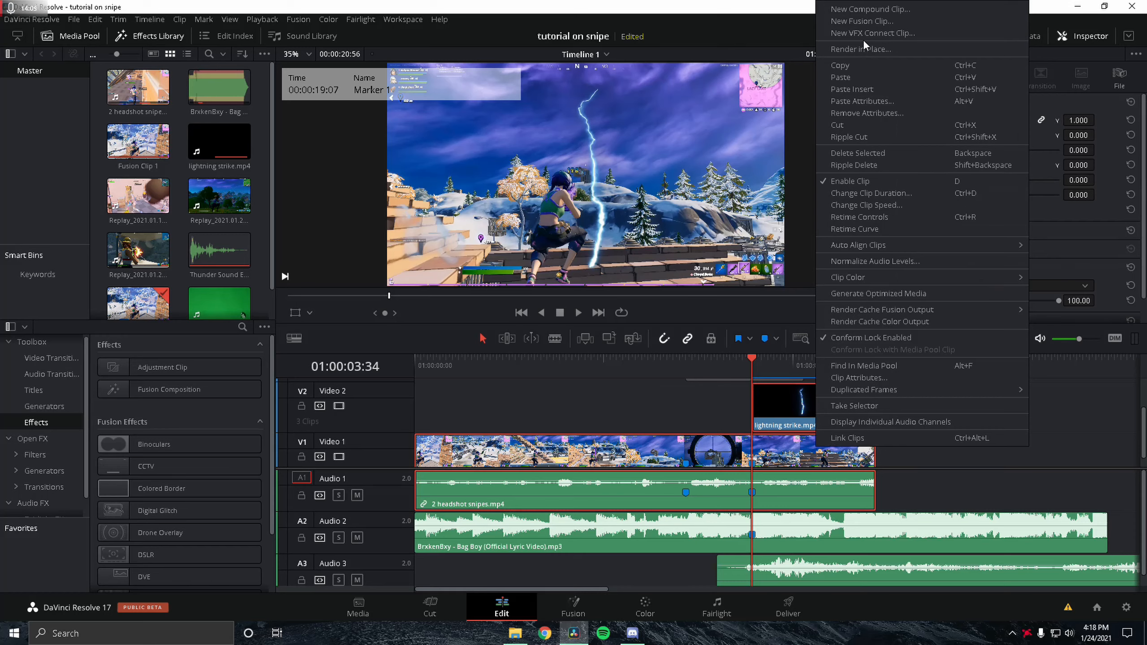
click(873, 22)
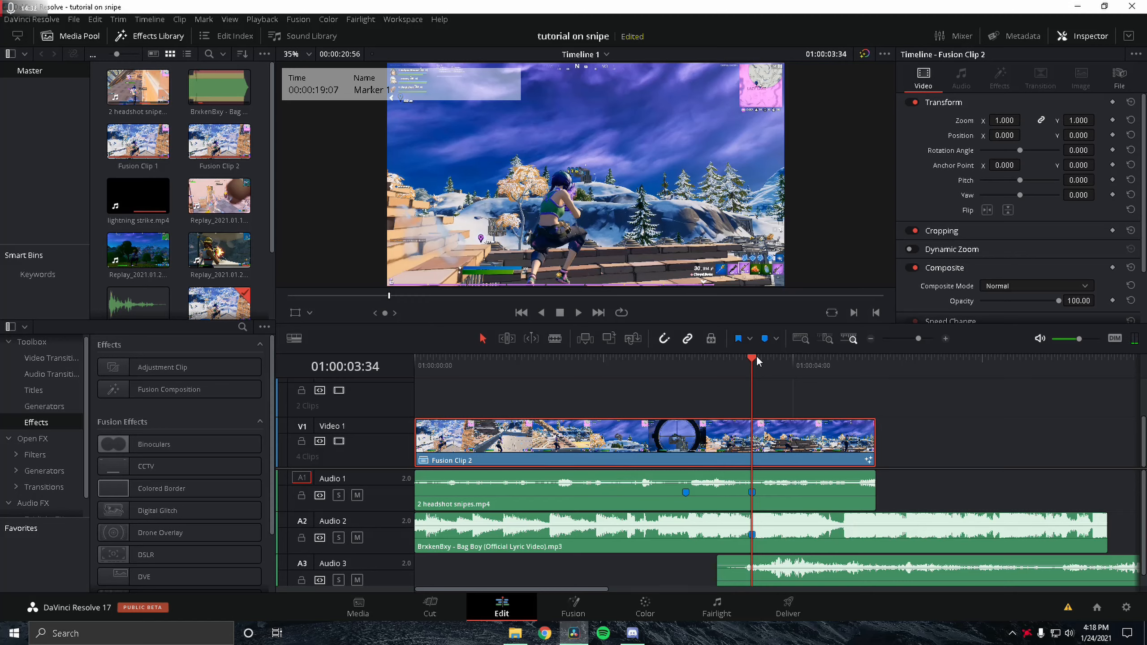
Step: Split Fusion Clip 2 at the playhead
click(810, 383)
click(749, 432)
key(ctrl+b)
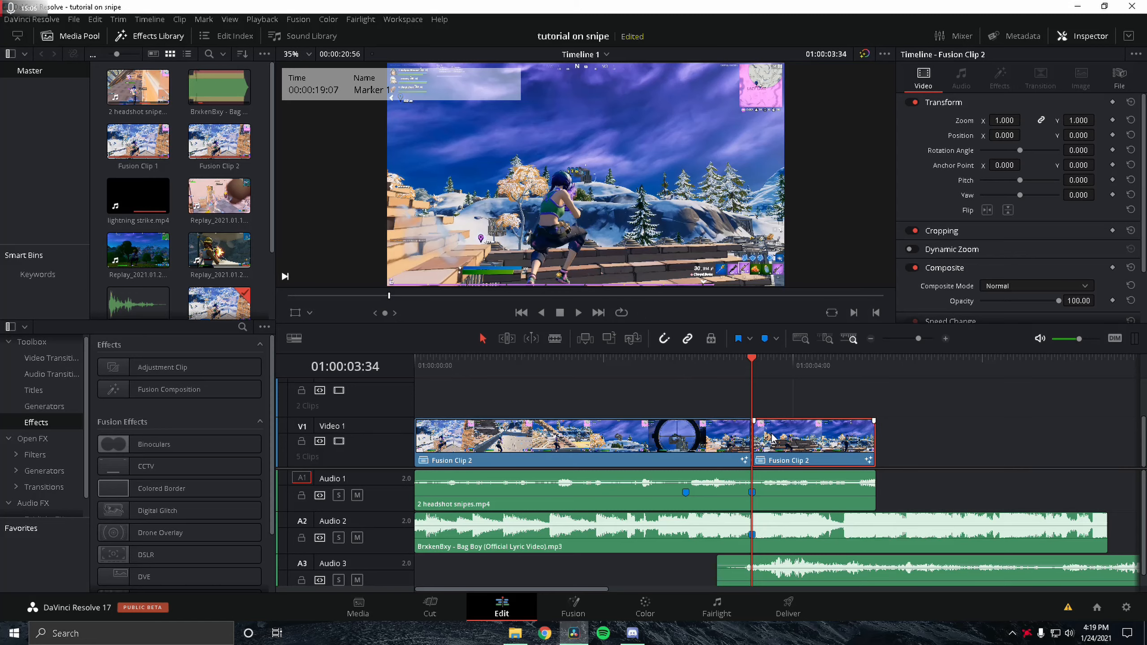
Step: Open the Fusion clip on the Fusion page and rename the lightning MediaIn node to lightning
click(566, 608)
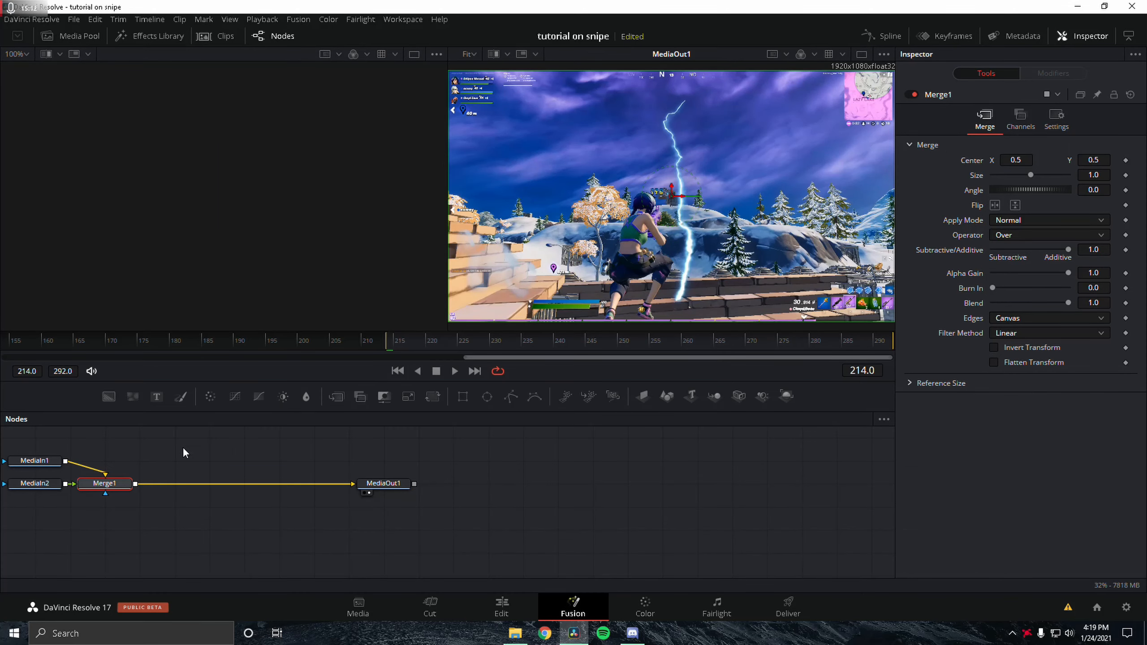
scroll(155, 501, left, 5)
click(232, 456)
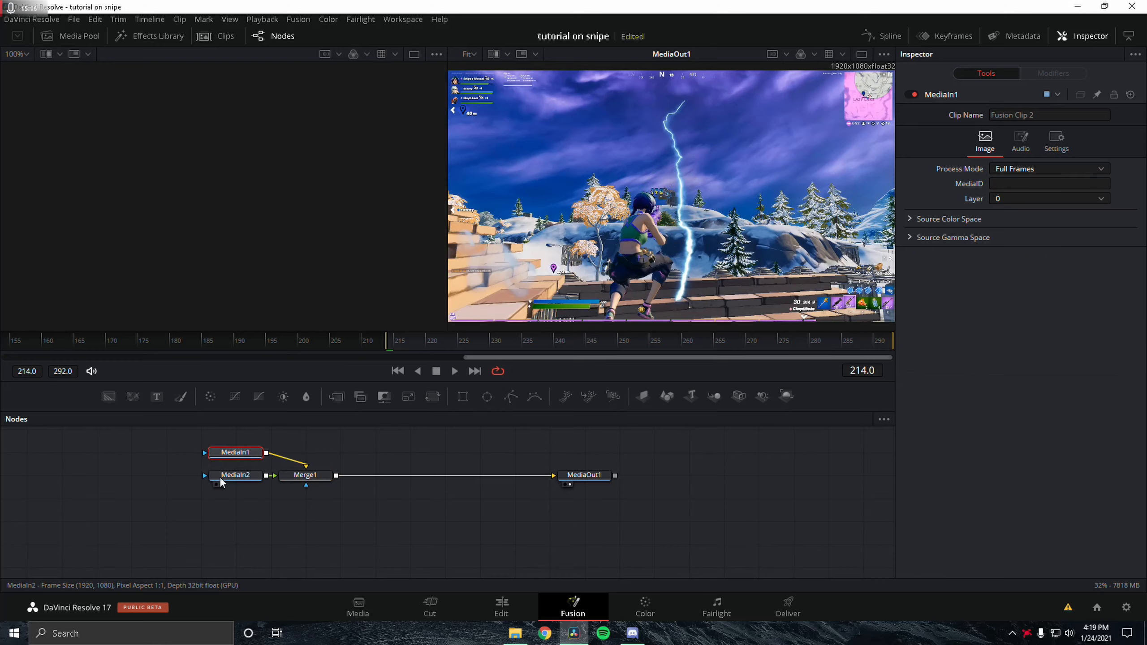
click(228, 477)
click(222, 484)
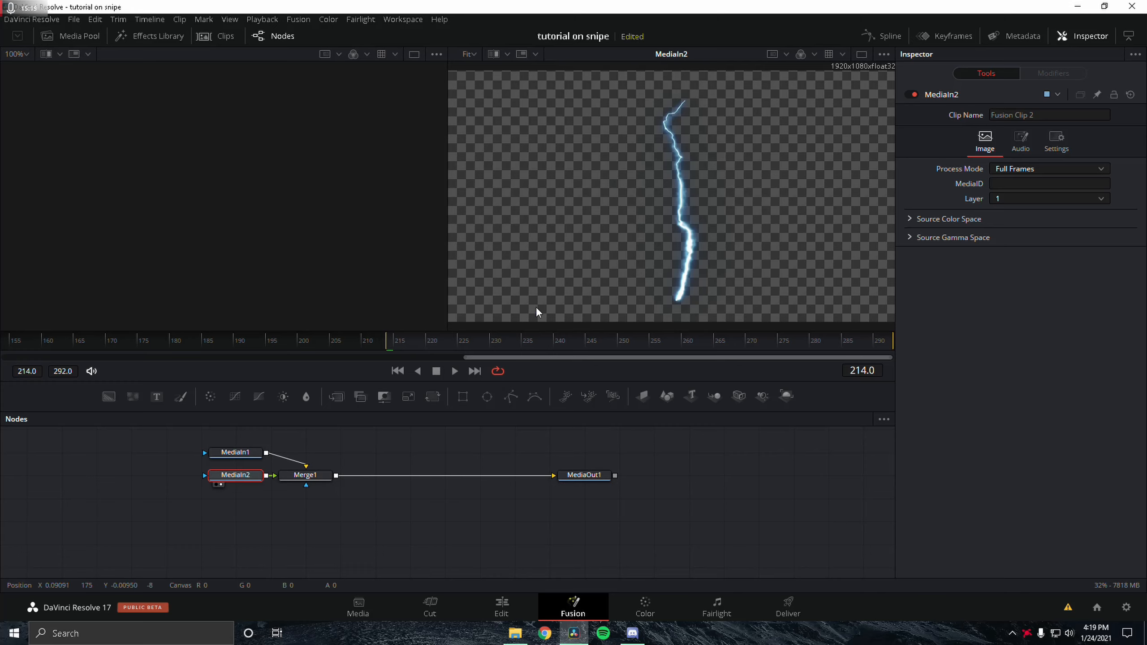
right_click(238, 477)
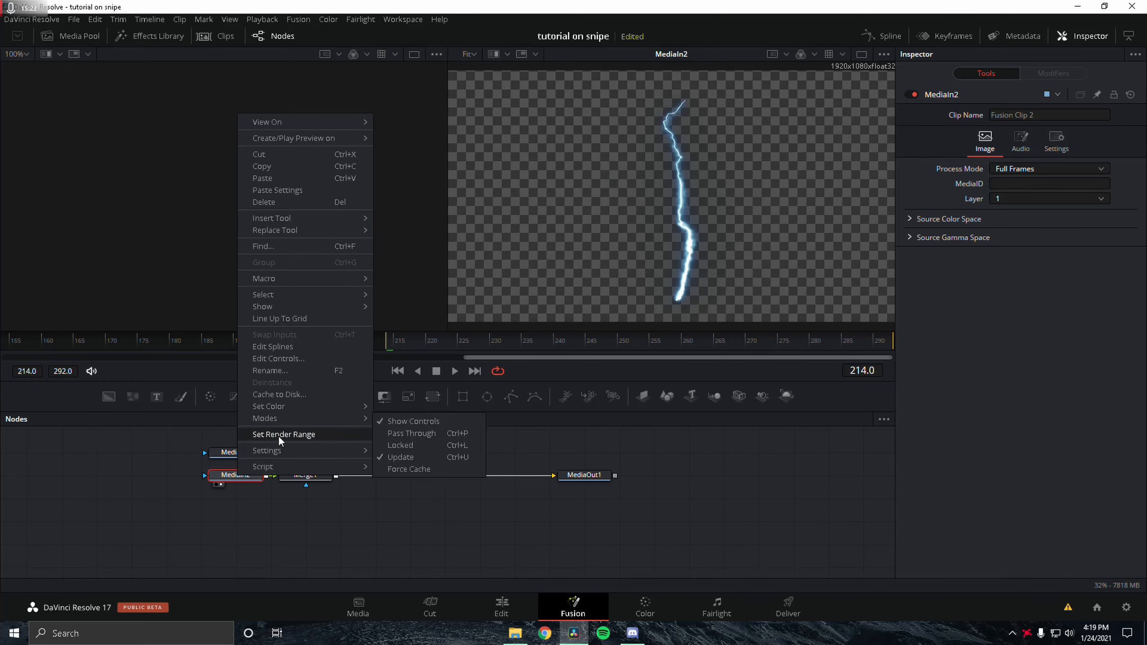
click(284, 371)
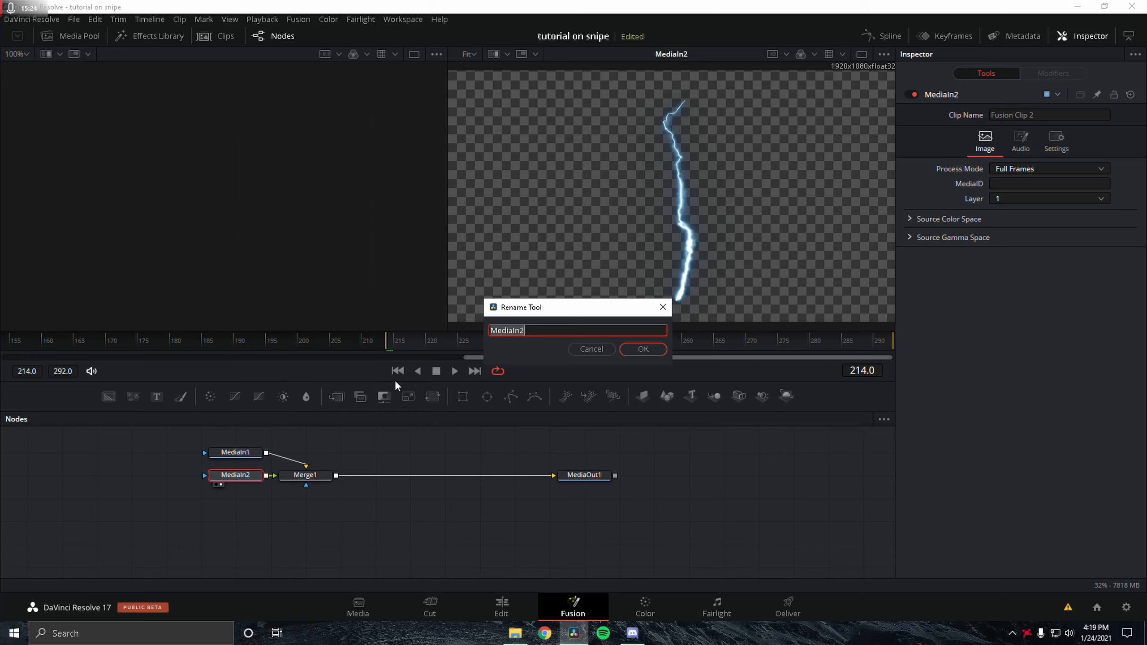
text(lightning)
click(635, 351)
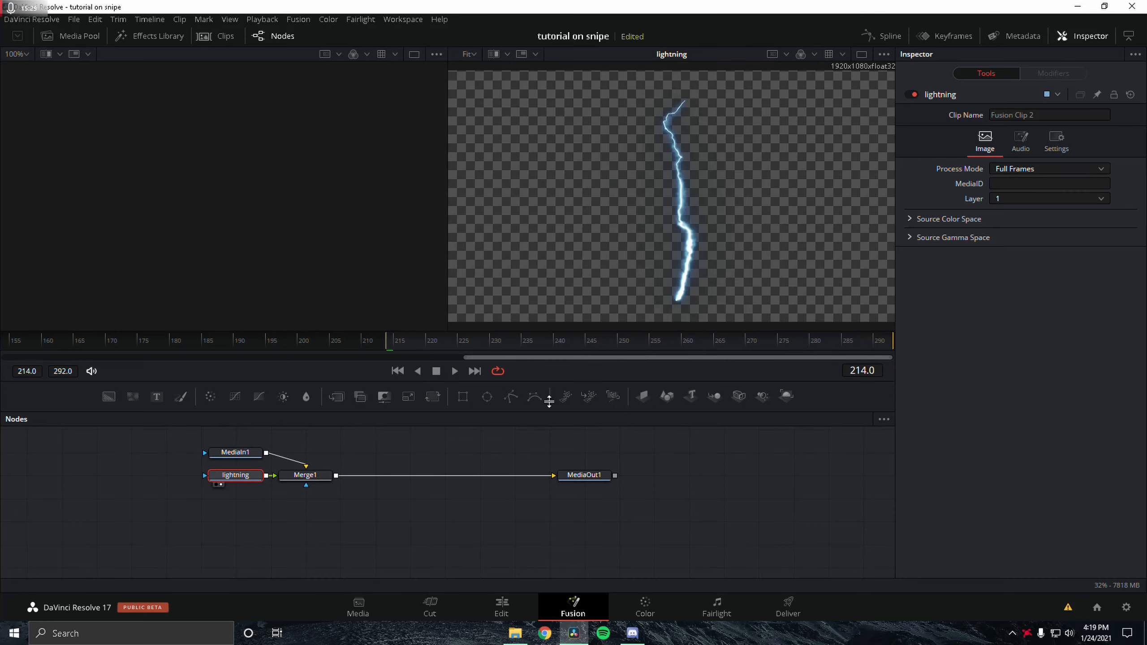
Step: Rename the MediaIn1 node to backgroundclip
right_click(233, 456)
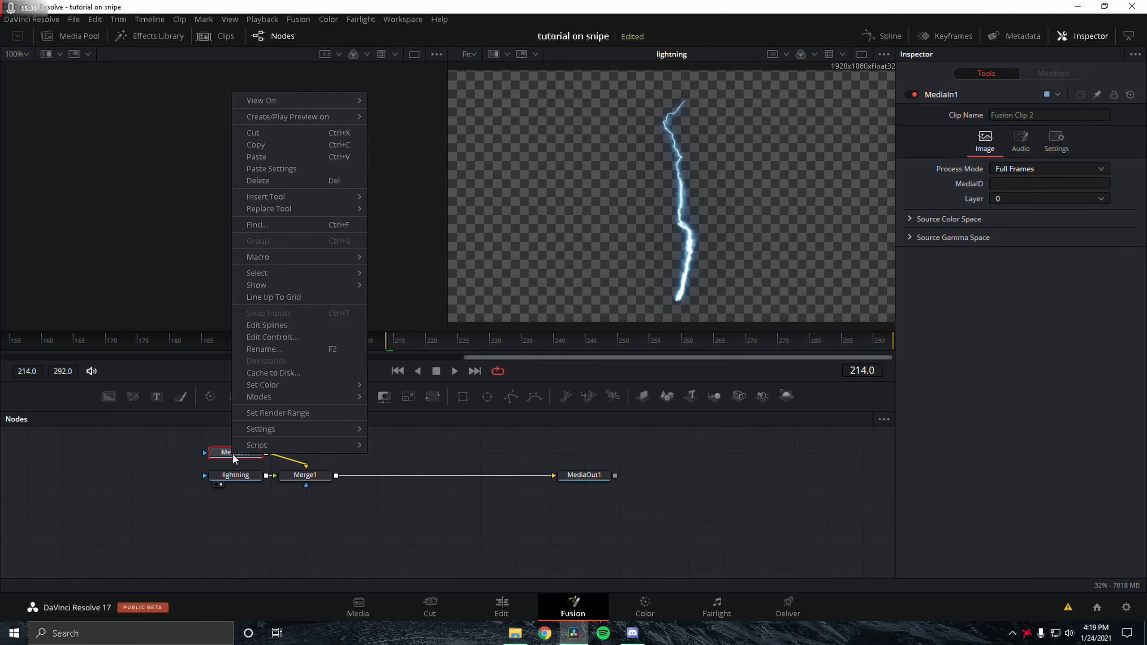
click(265, 350)
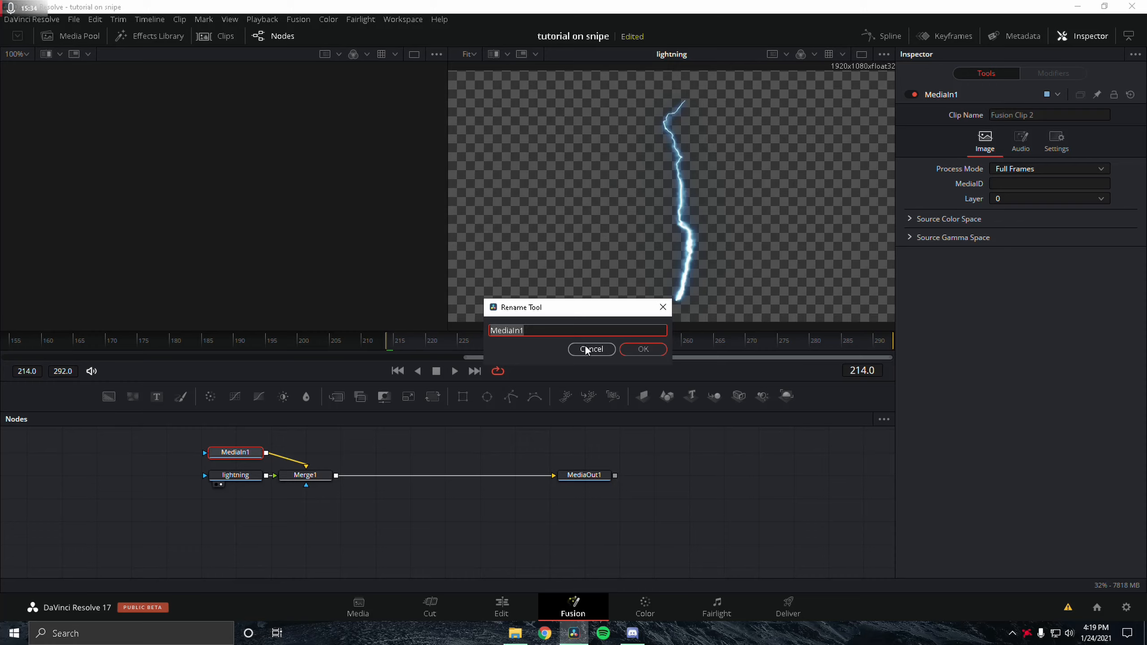
text(background clip)
key(Return)
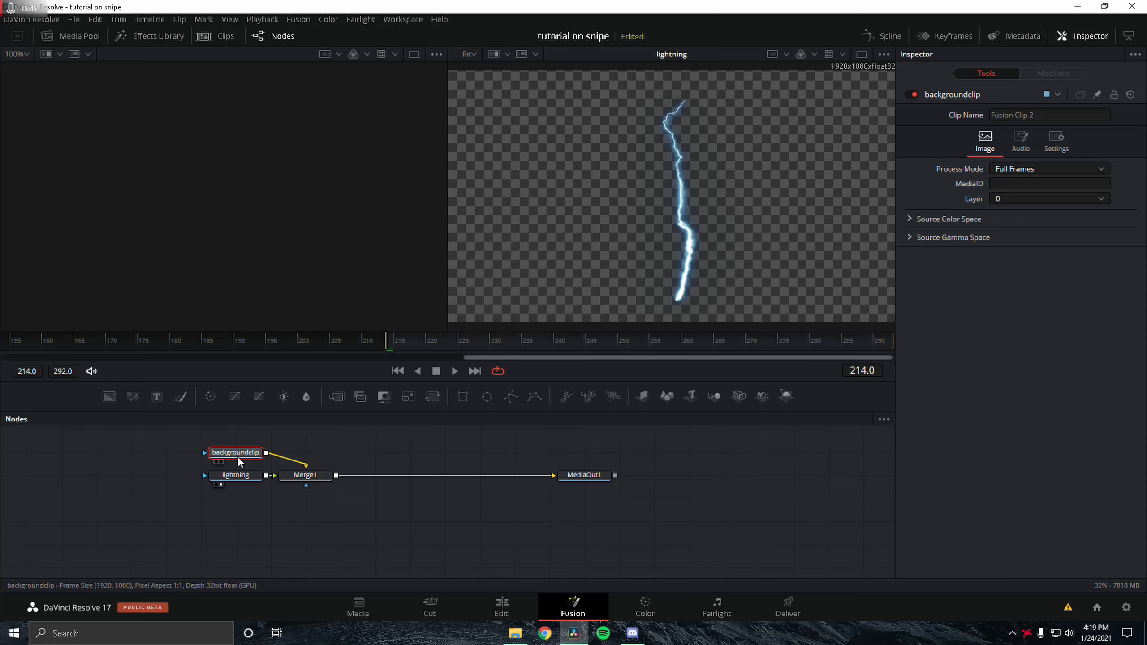
Step: Rearrange the node graph, moving Merge1 to the right and the lightning node below
click(238, 474)
click(242, 455)
drag(302, 476, 401, 478)
click(234, 480)
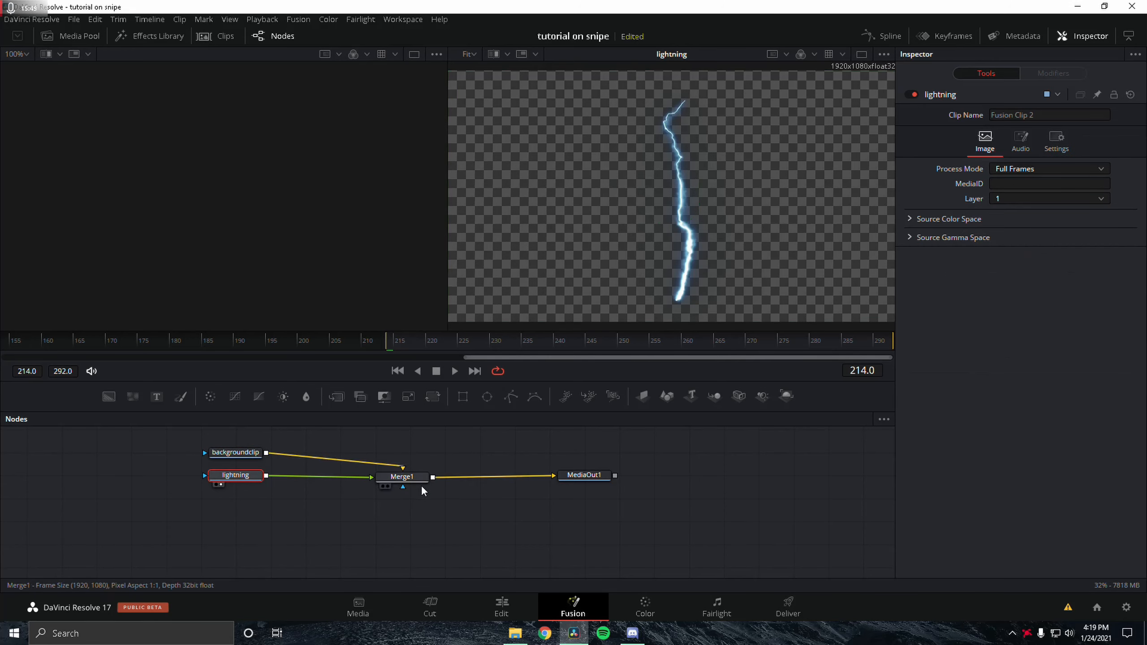
click(570, 484)
drag(232, 477, 217, 503)
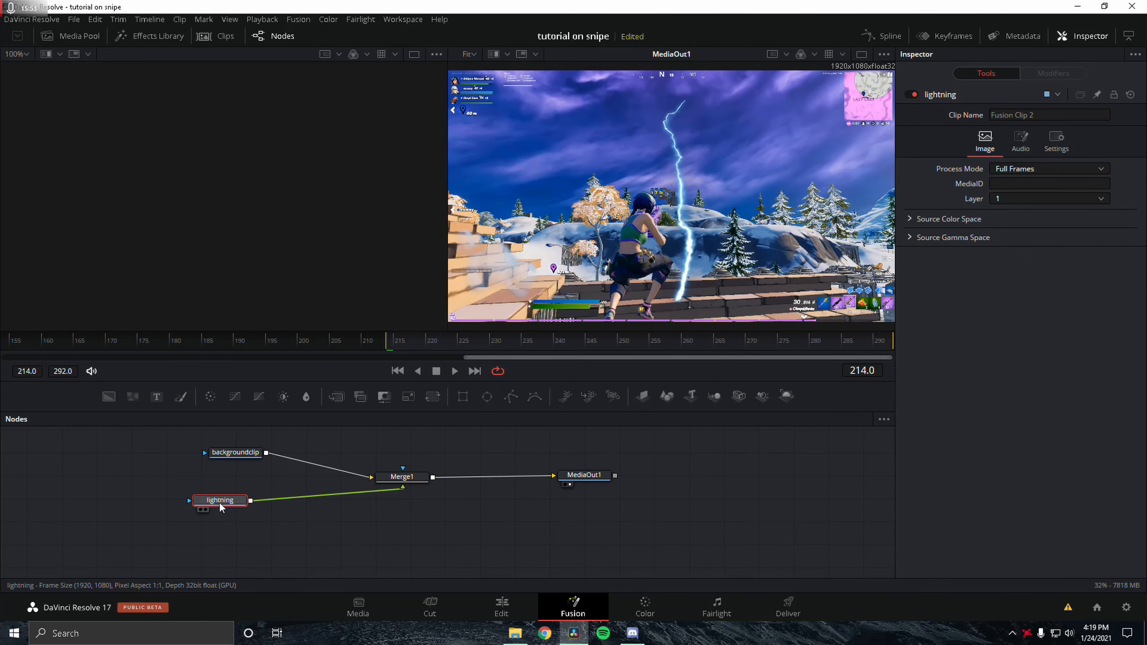
Step: Add a Planar Tracker node between backgroundclip and Merge1
key(shift+space)
text(chroma keyer)
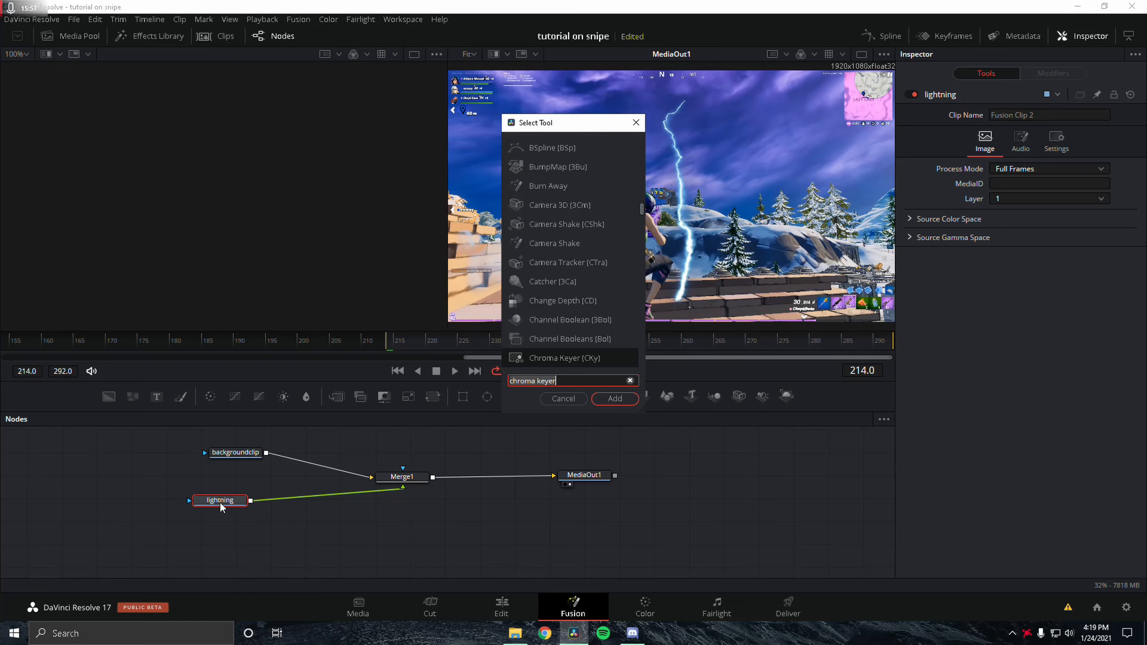
key(BackSpace)
key(BackSpace)
key(BackSpace)
key(BackSpace)
key(BackSpace)
key(BackSpace)
key(BackSpace)
key(BackSpace)
key(BackSpace)
key(BackSpace)
key(BackSpace)
key(BackSpace)
text(plana)
key(Return)
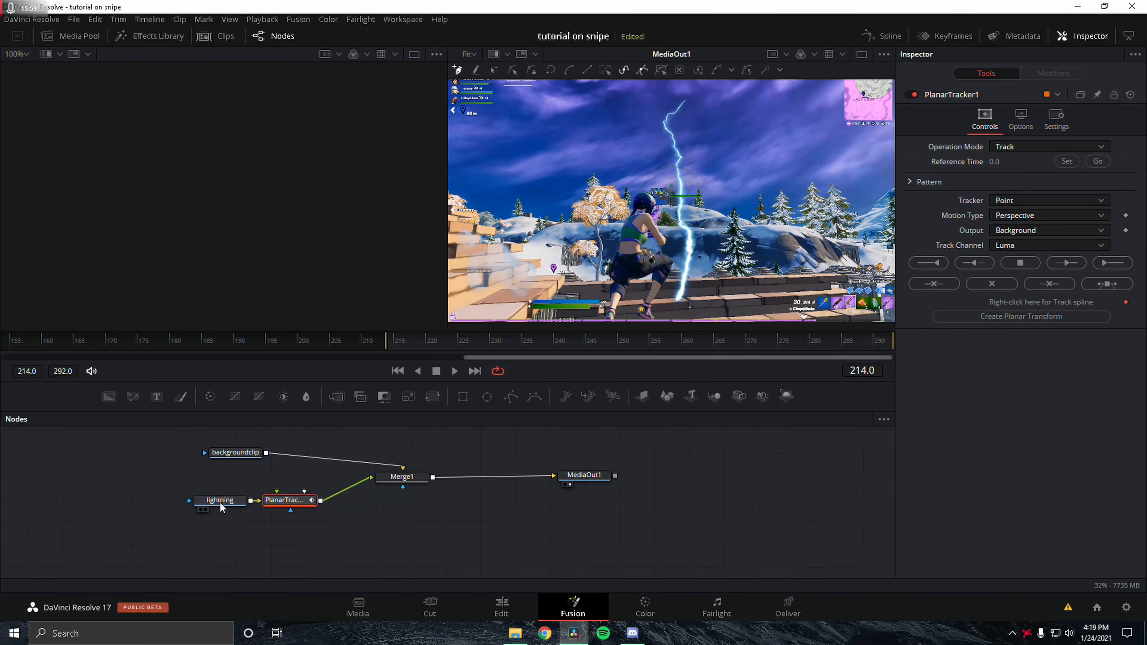
drag(289, 504, 320, 469)
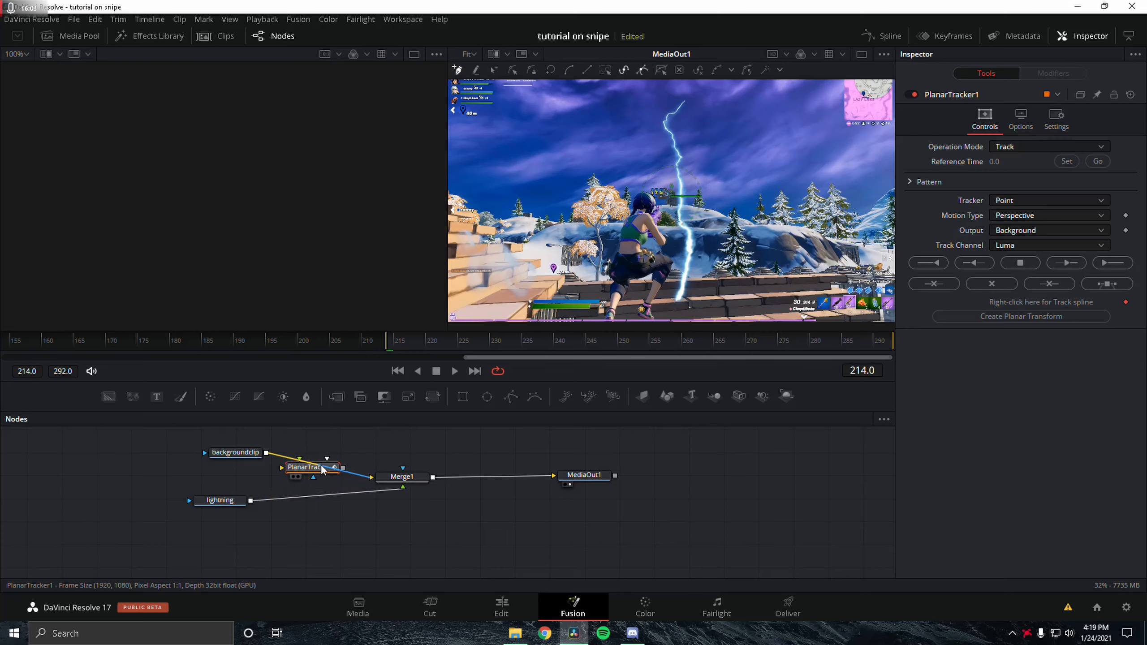
click(233, 454)
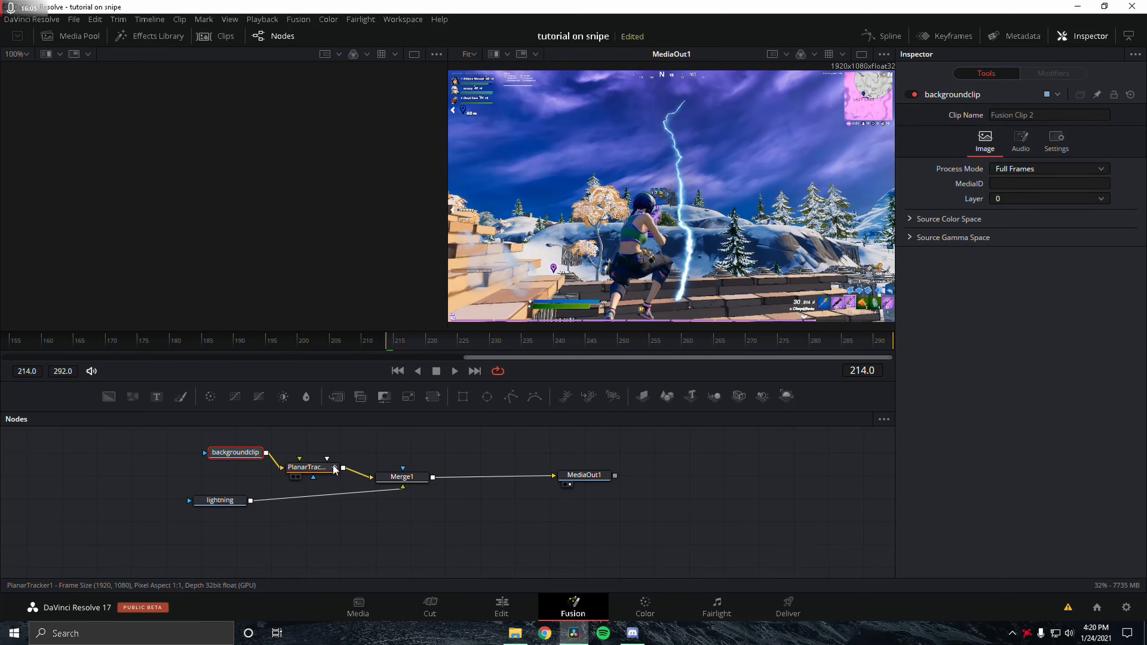
drag(283, 469, 291, 465)
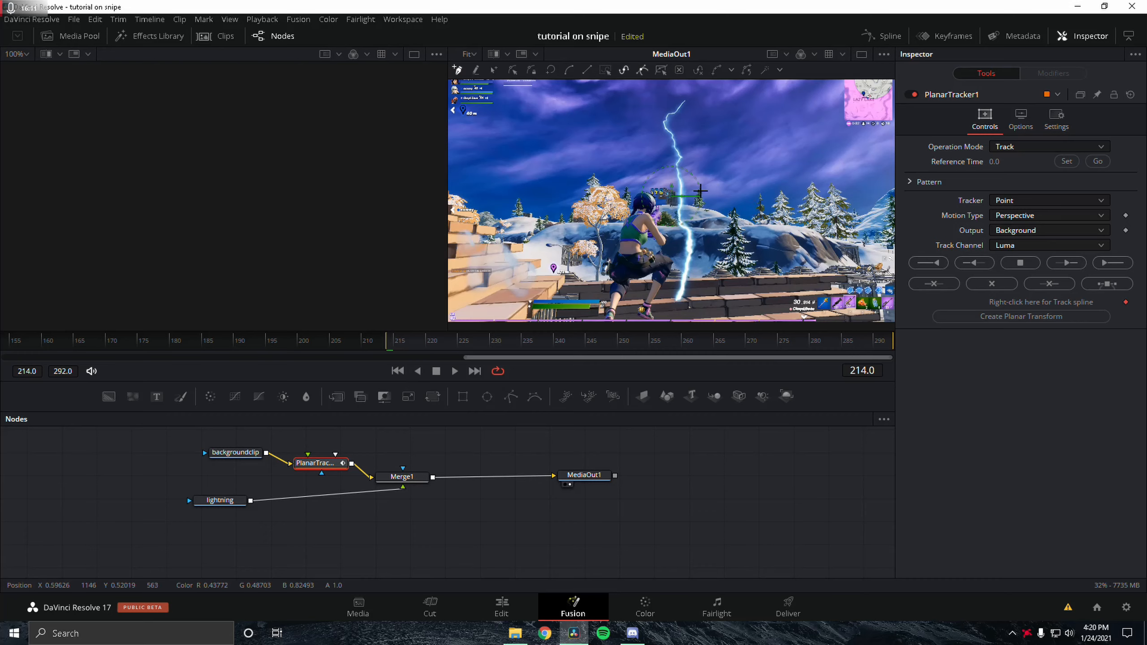
Step: Set the Planar Tracker's Tracker to Hybrid Point/Area and Motion Type to Translation
click(1016, 199)
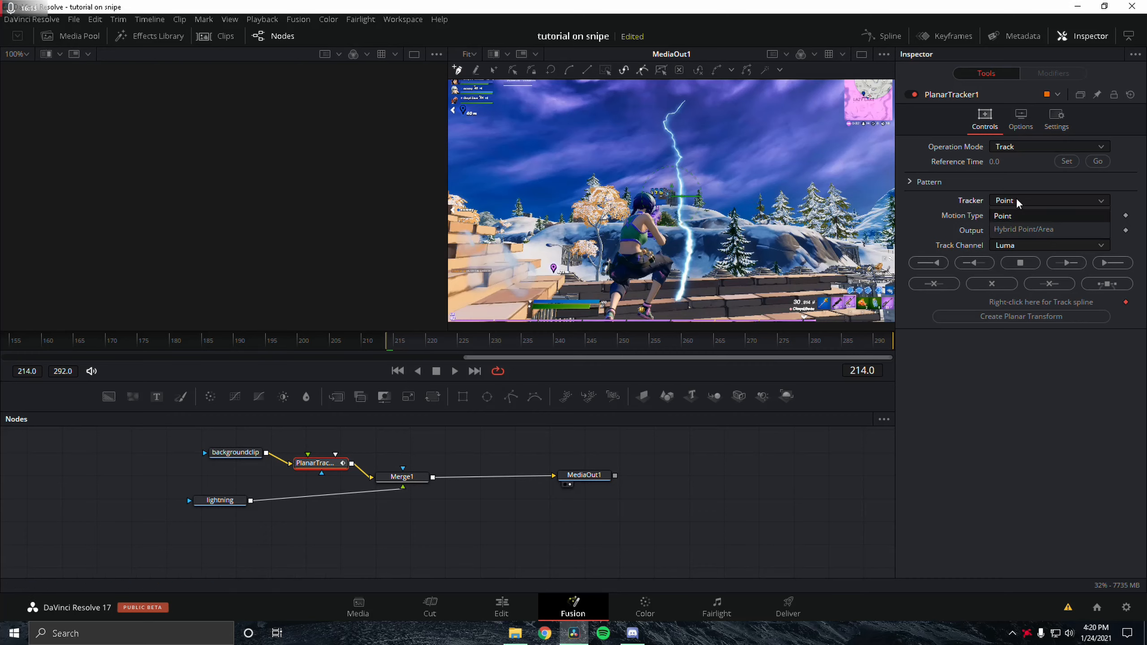
click(1017, 228)
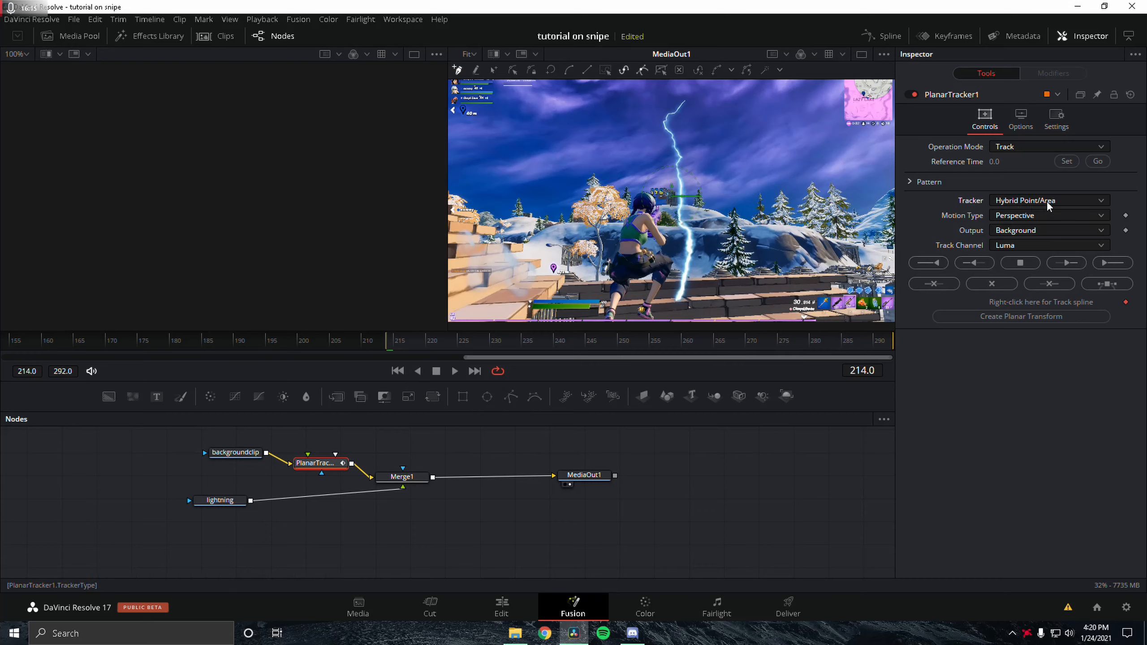
click(1039, 215)
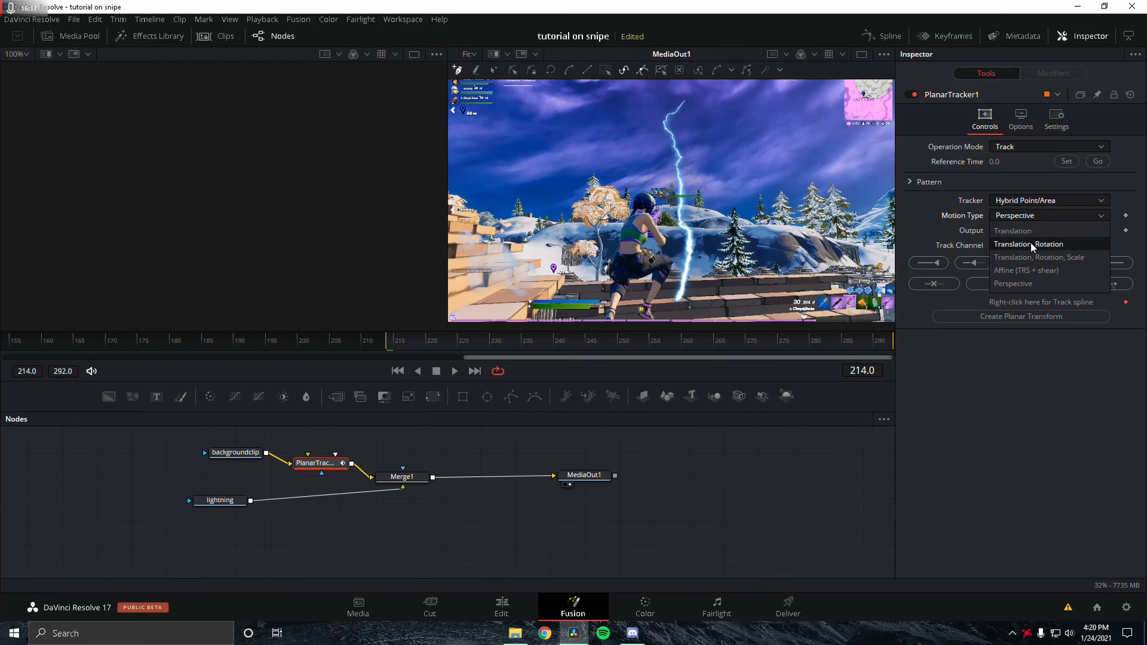
click(1035, 231)
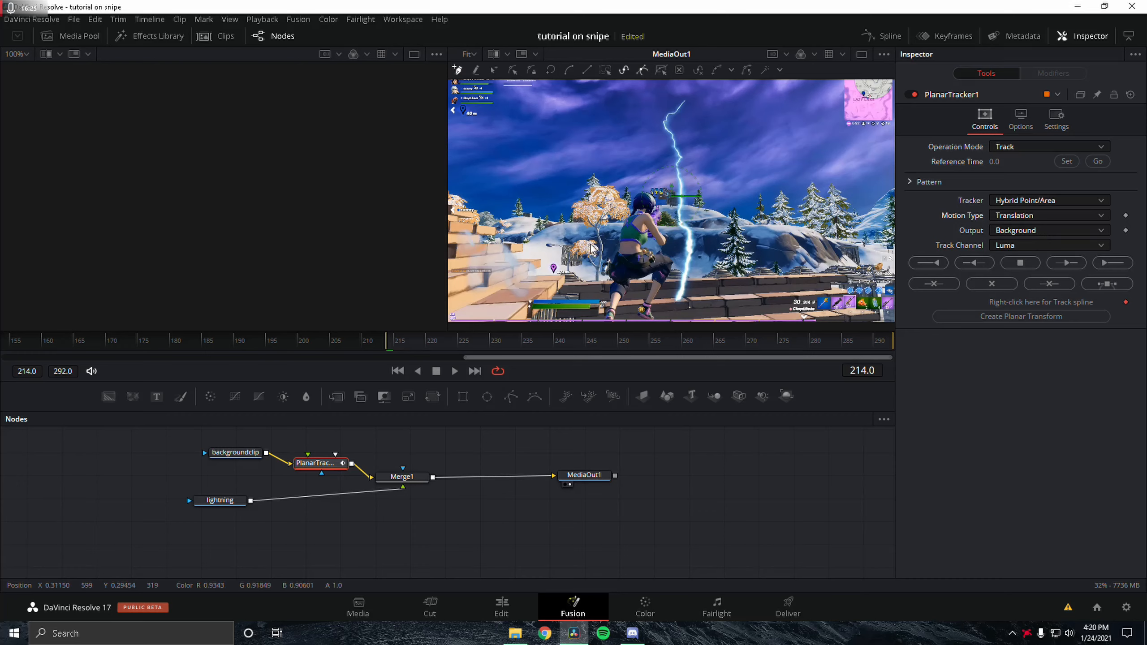
scroll(637, 217, up, 3)
scroll(676, 171, up, 2)
scroll(627, 185, up, 3)
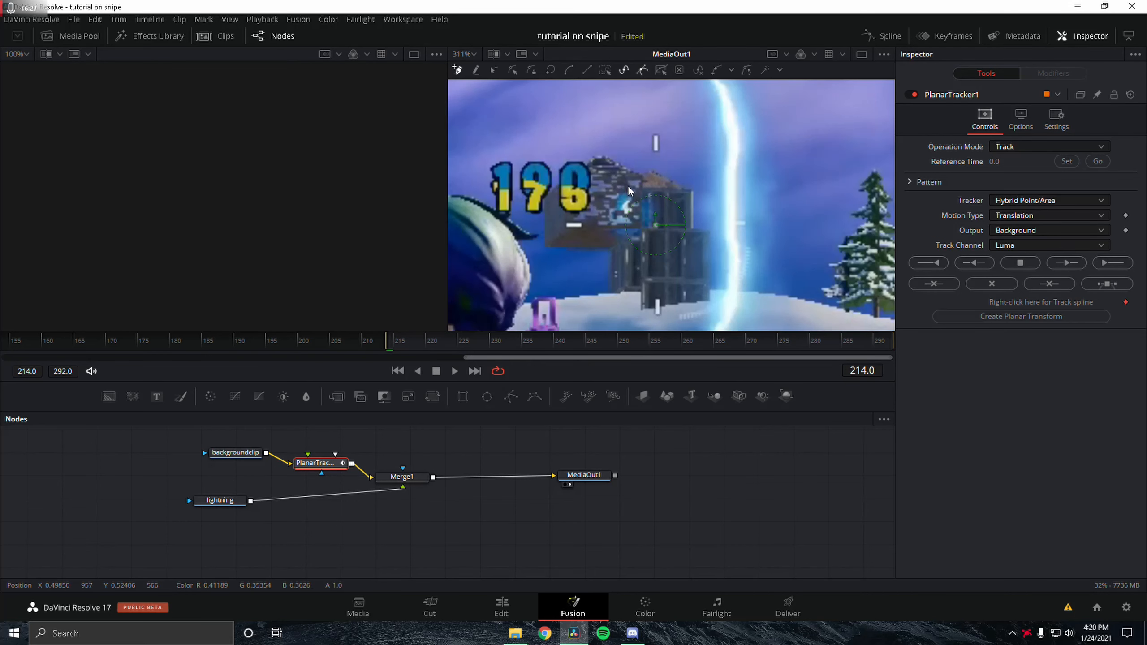
Step: Zoom into the building beside the score number and draw a closed planar tracking polygon around its roof
scroll(629, 200, up, 2)
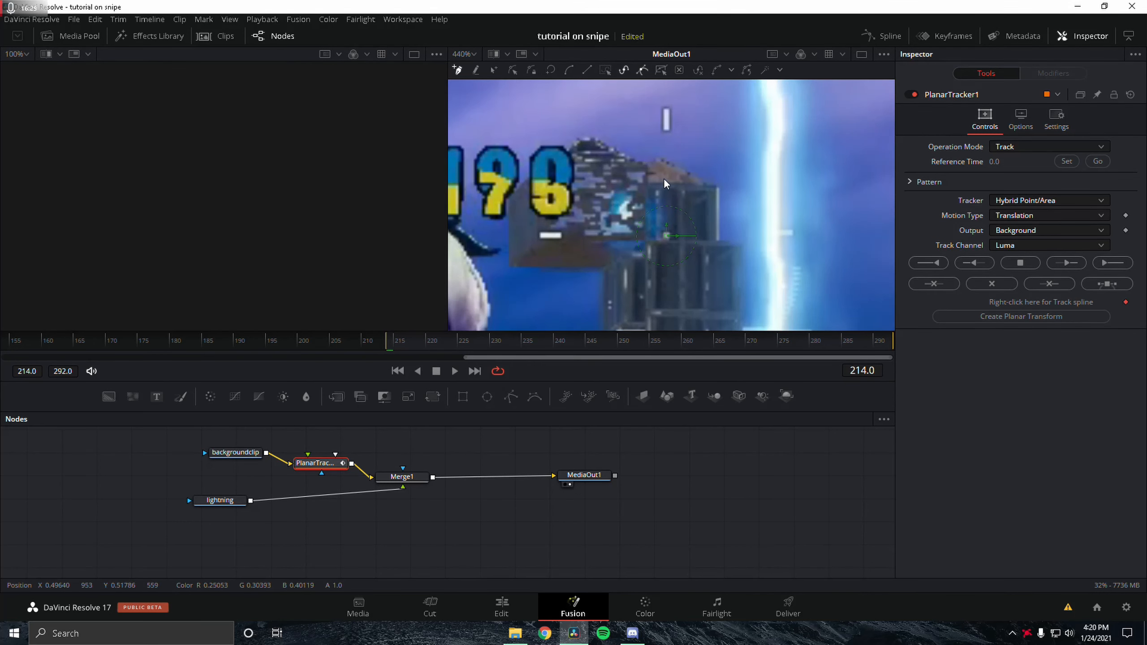
drag(588, 141, 548, 103)
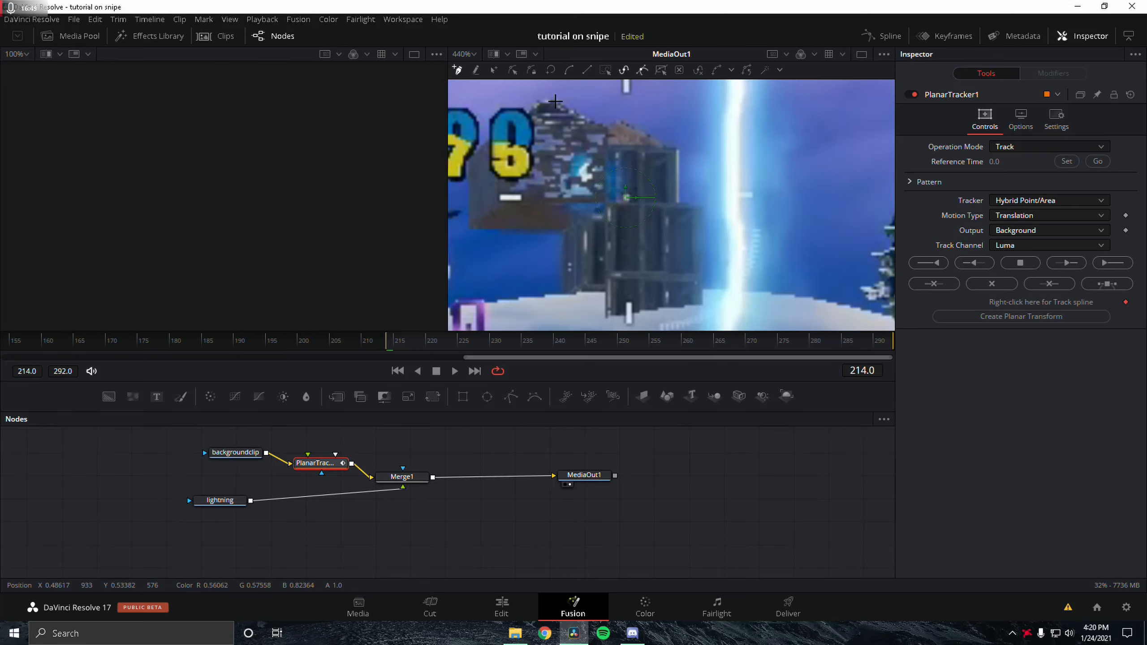
click(546, 101)
click(530, 163)
click(522, 194)
click(677, 213)
click(678, 170)
click(678, 150)
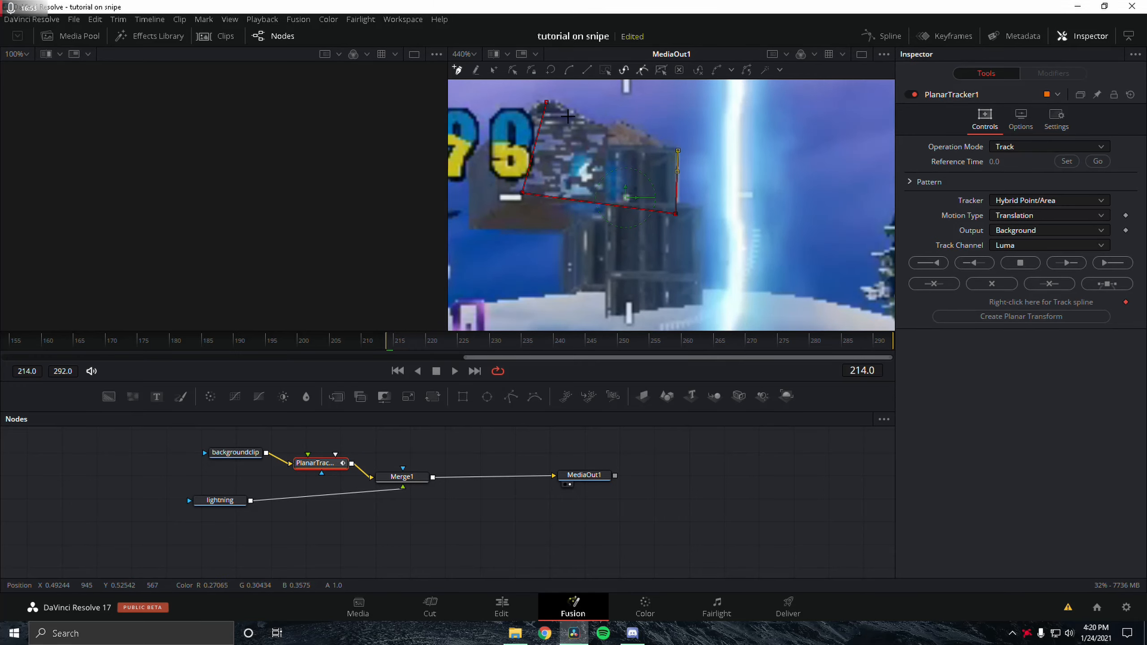
click(548, 103)
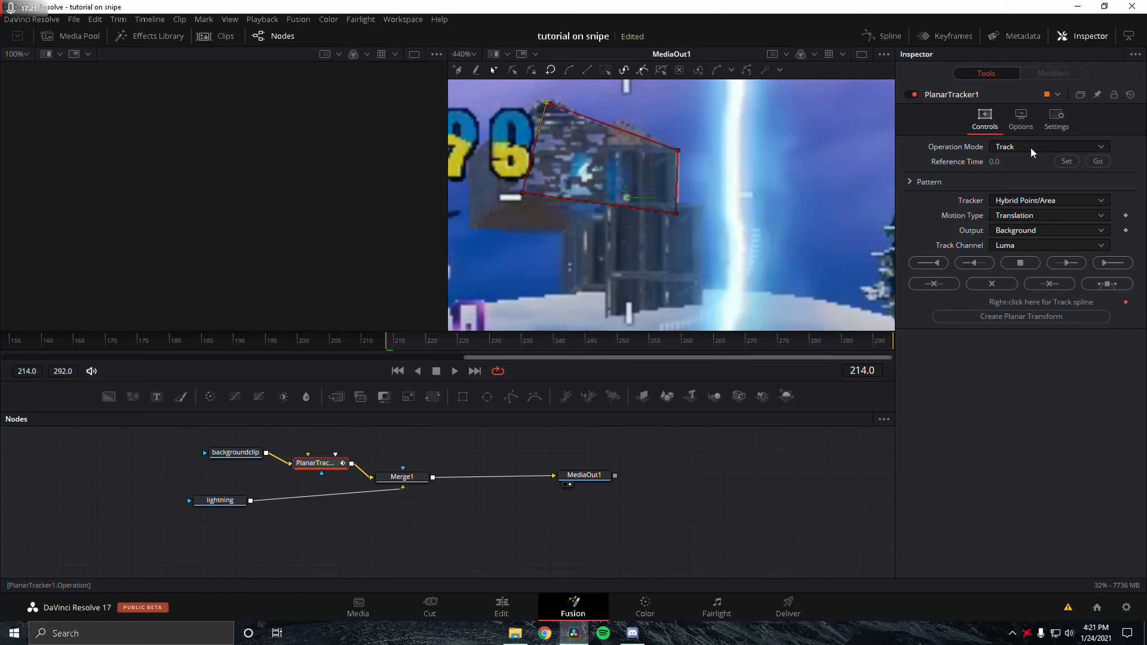
Step: Set the Planar Tracker's reference time to frame 214, track forward, and scrub through the tracked frames
click(1070, 161)
click(1112, 263)
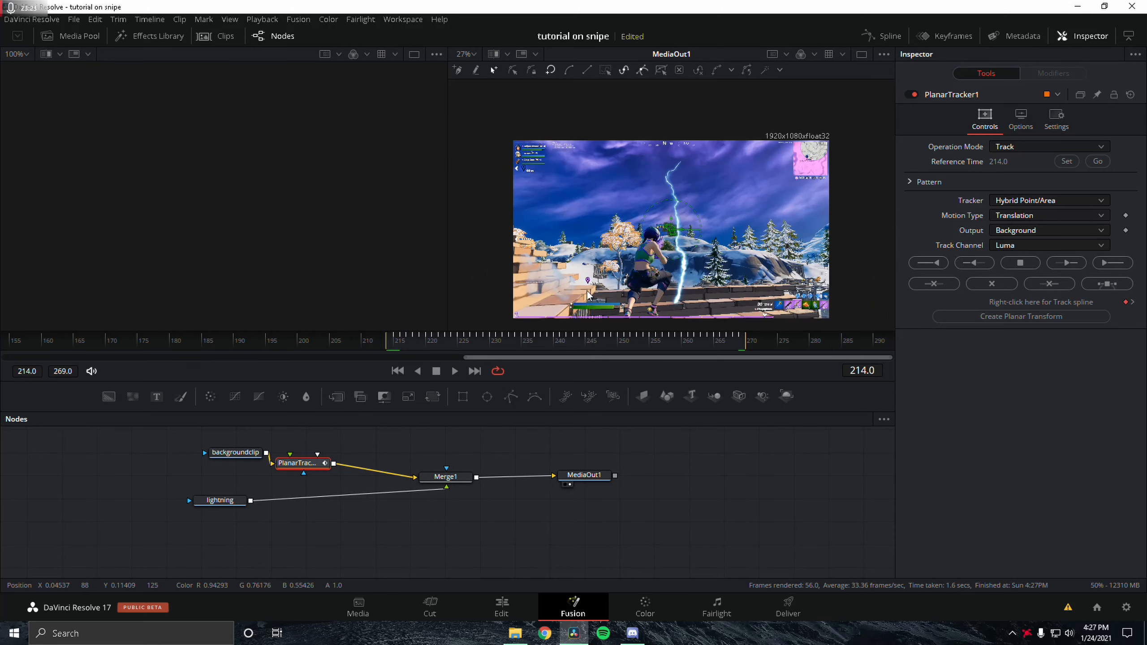
scroll(697, 252, up, 6)
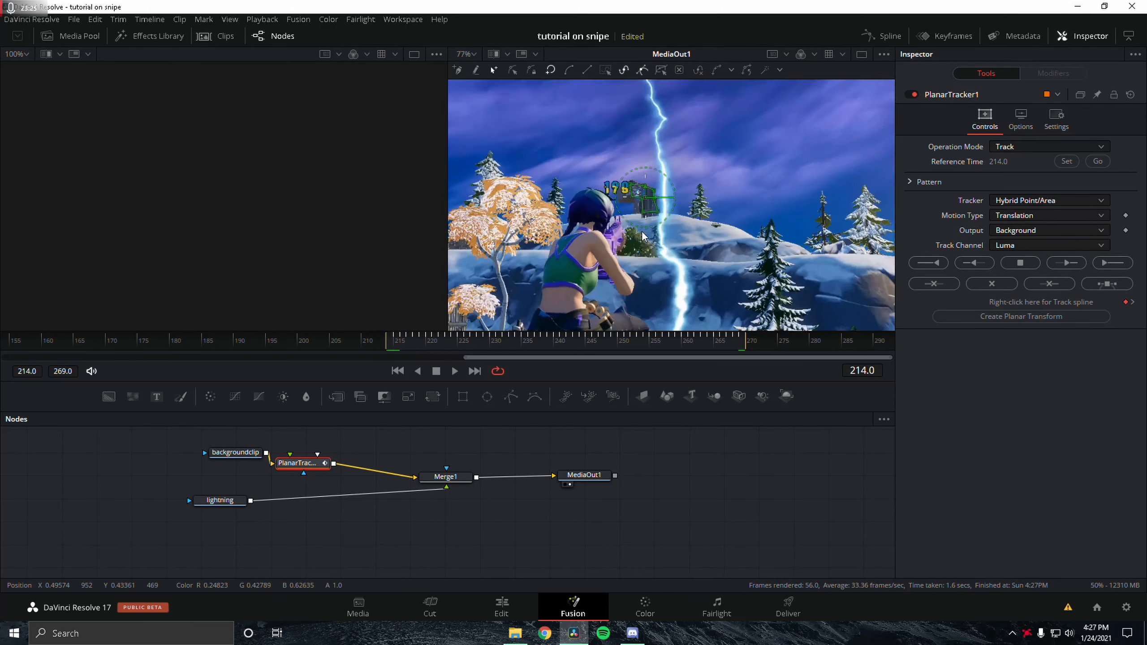
scroll(644, 235, up, 3)
drag(394, 344, 531, 354)
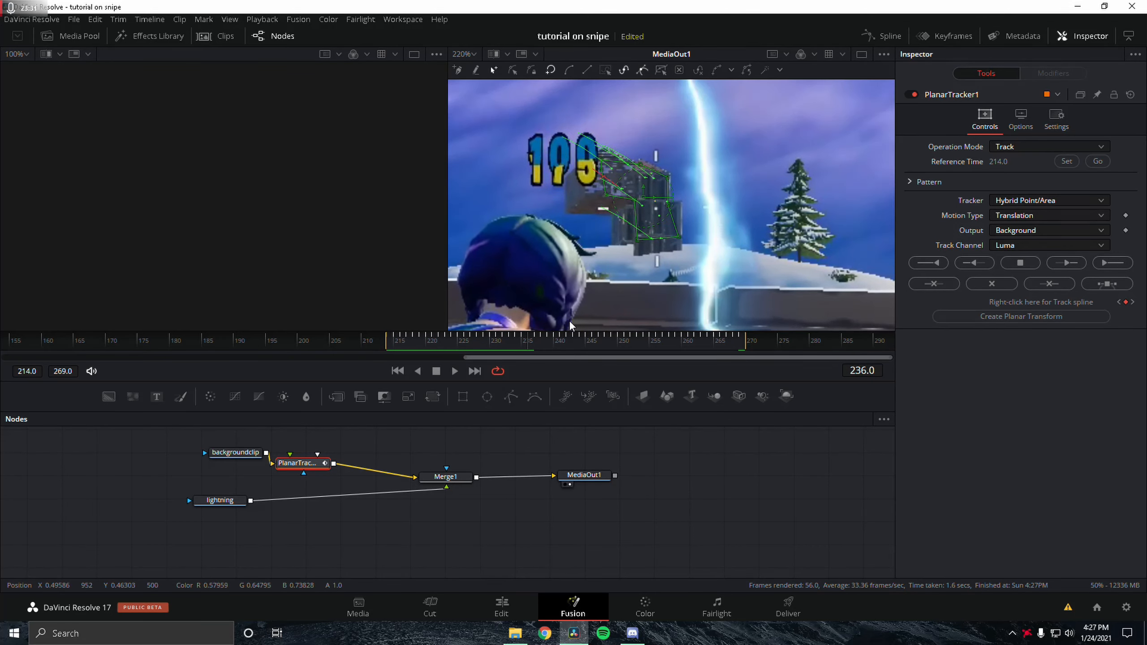
drag(427, 343, 782, 366)
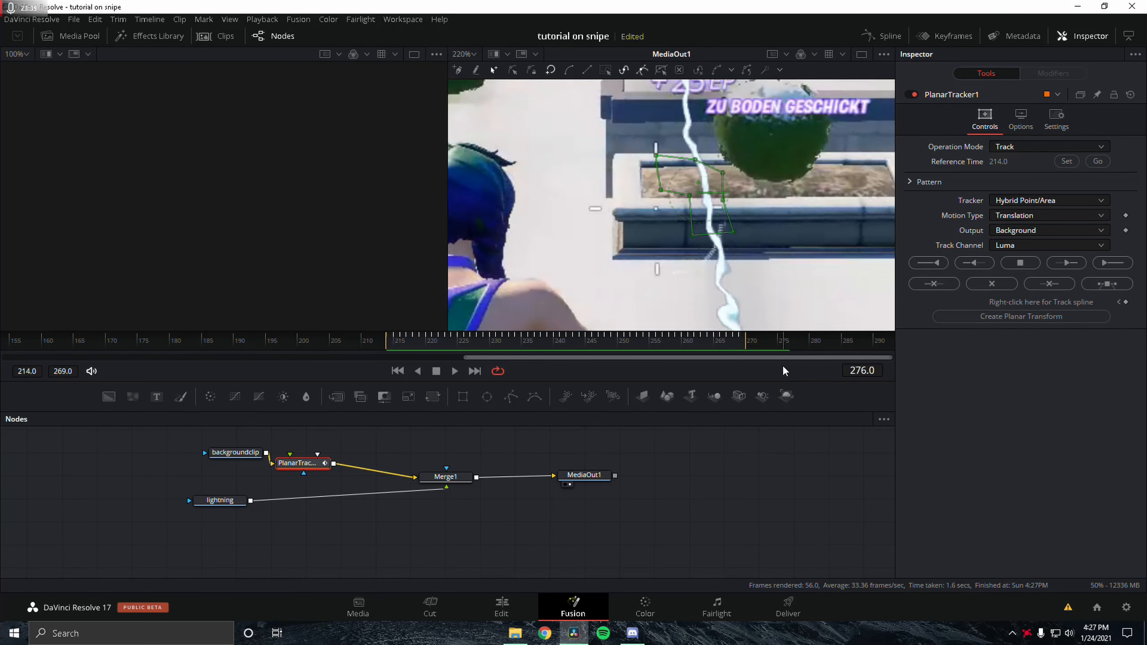
scroll(633, 256, down, 10)
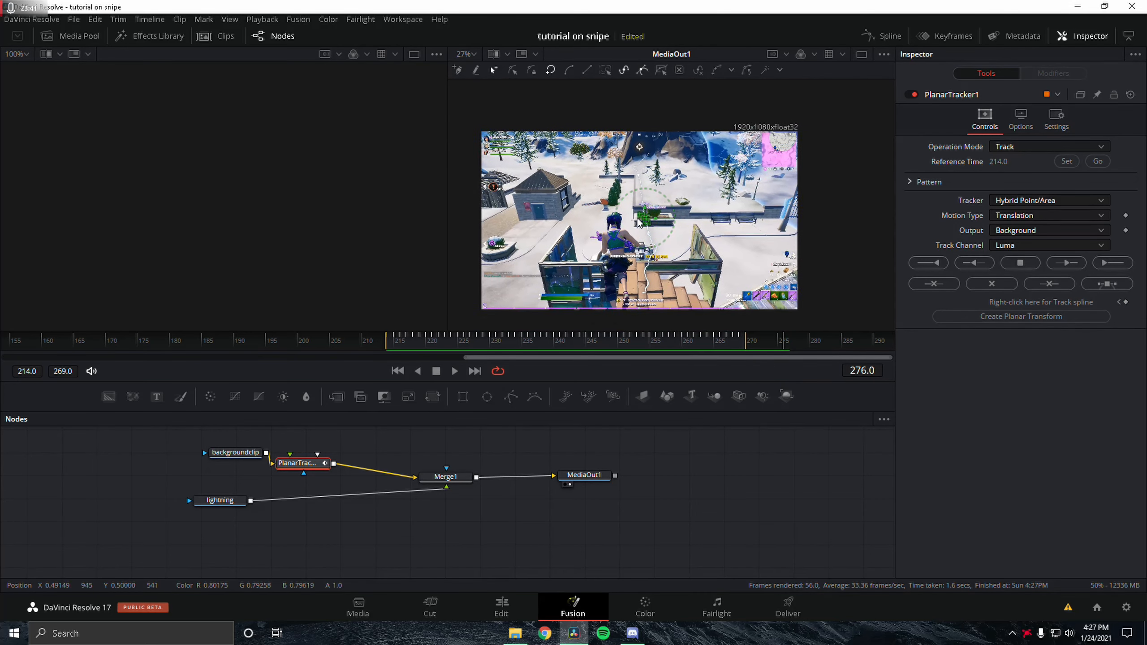
click(729, 349)
drag(728, 345, 714, 348)
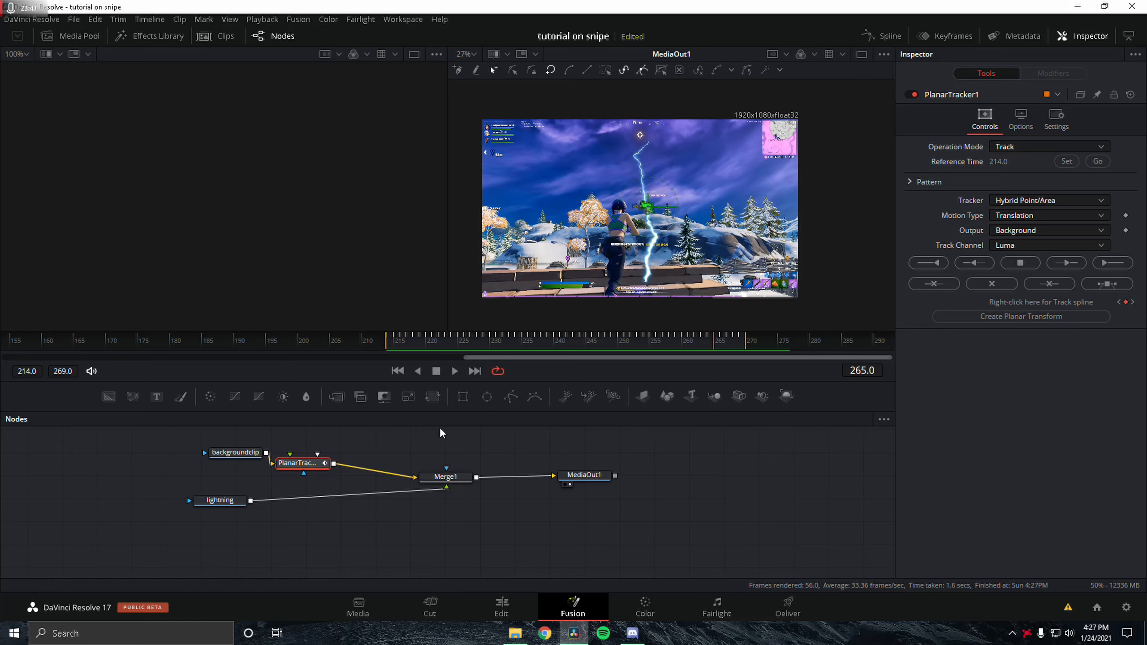
Step: Create a Planar Transform node and insert it between the lightning node and Merge1
click(1053, 318)
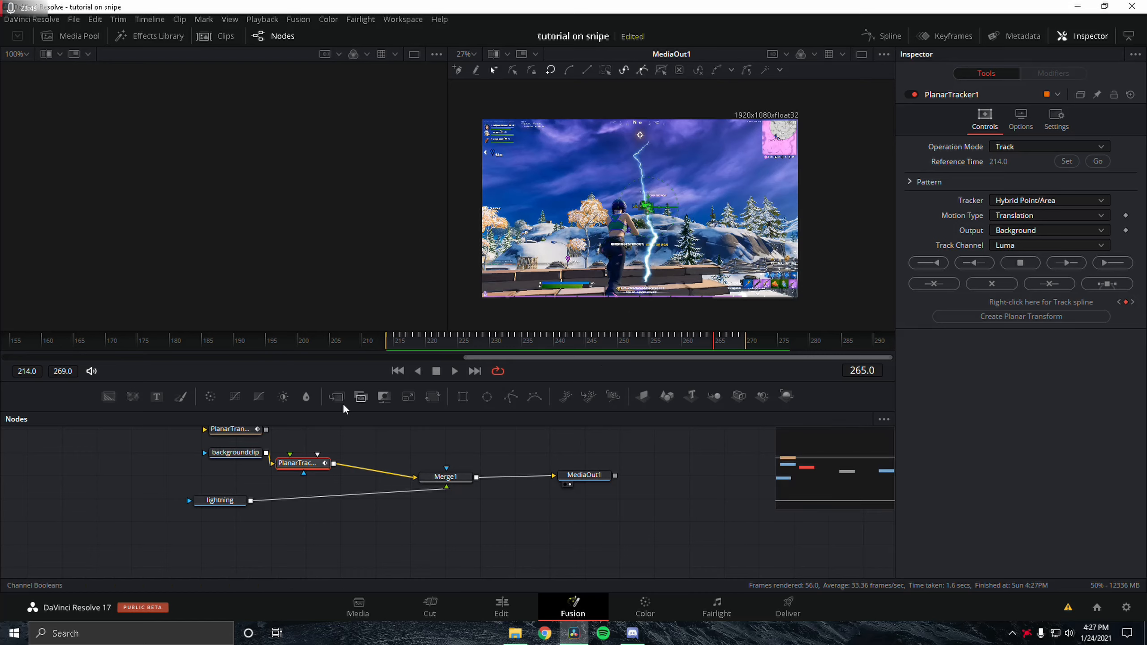
click(320, 494)
drag(320, 493, 346, 548)
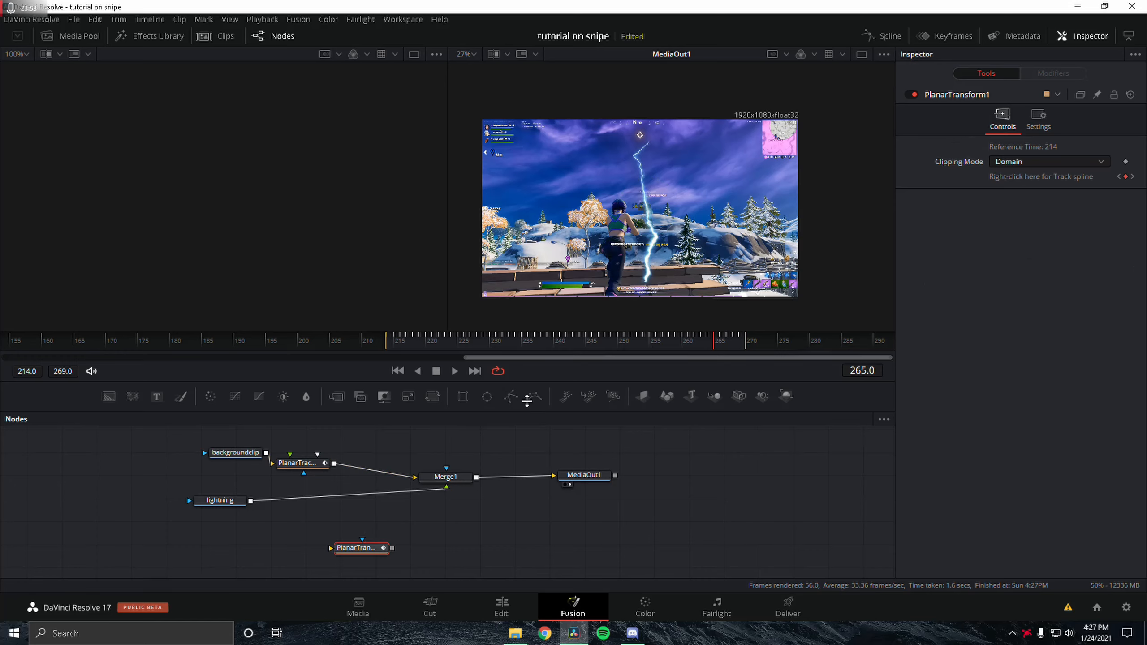
click(298, 465)
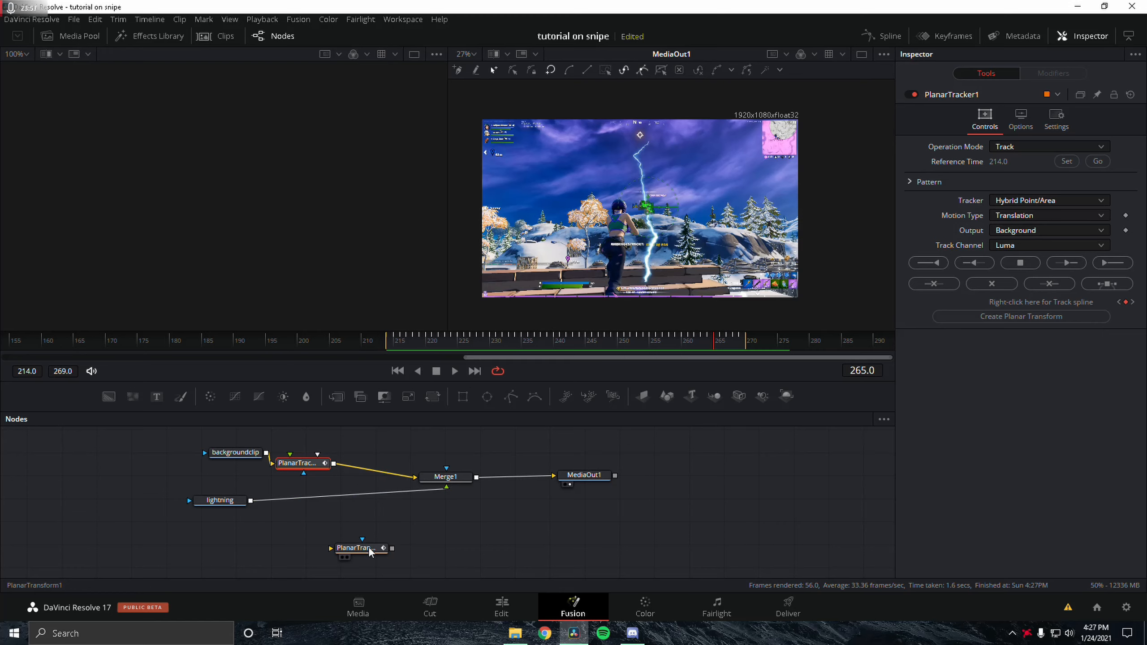
click(235, 501)
drag(363, 543, 345, 514)
Step: Add a Transform node after the Planar Transform in the lightning branch
drag(407, 348, 638, 356)
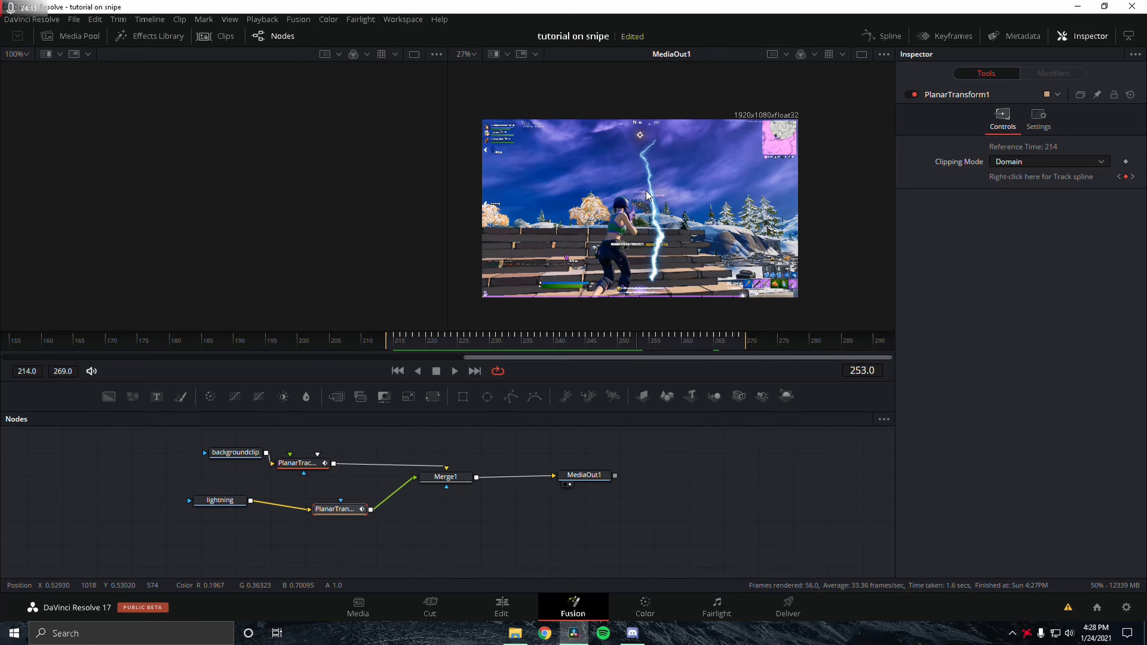
scroll(648, 196, up, 3)
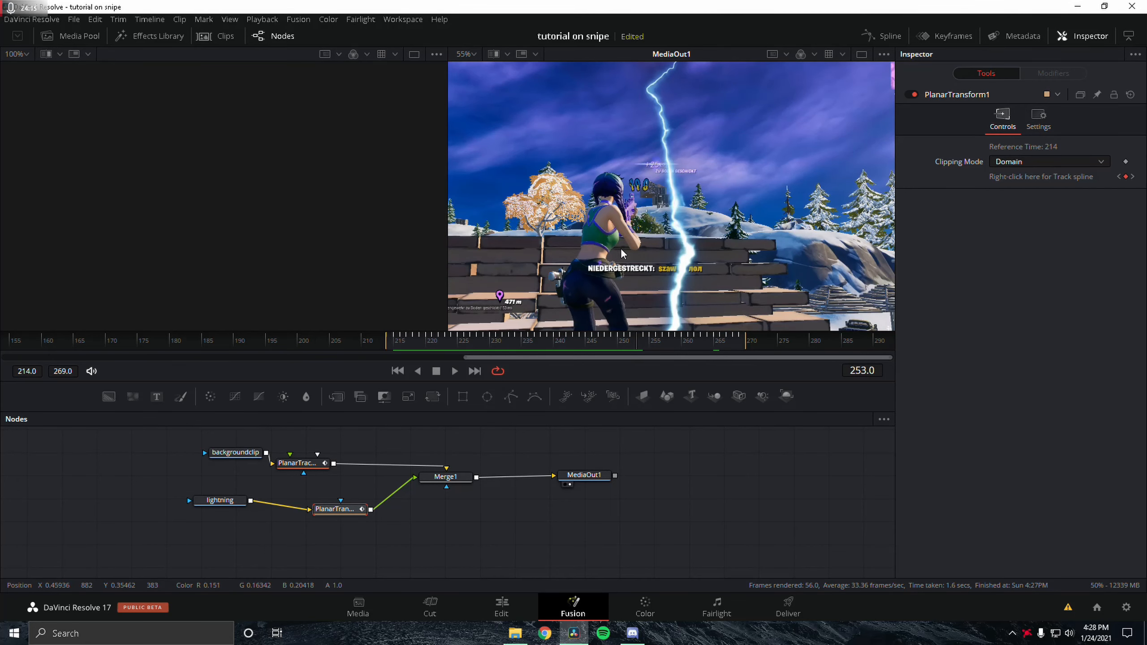
key(shift+space)
text(transform)
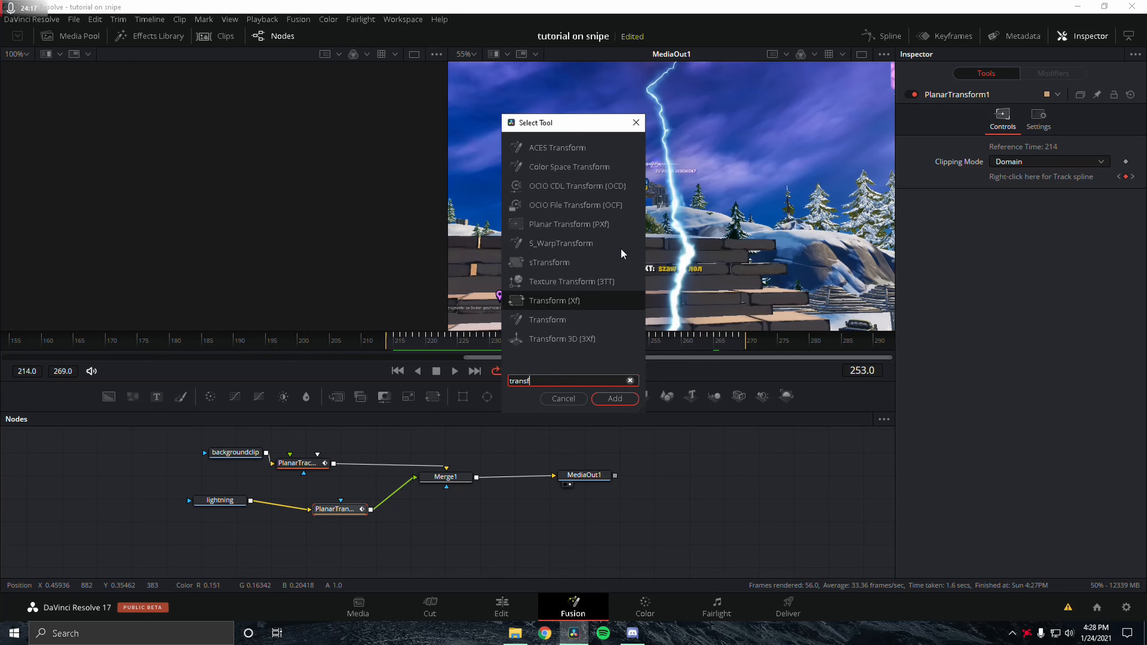
key(Return)
Step: At frame 214, move the lightning upward, setting the Transform center to about 0.47, 0.94
scroll(667, 184, down, 2)
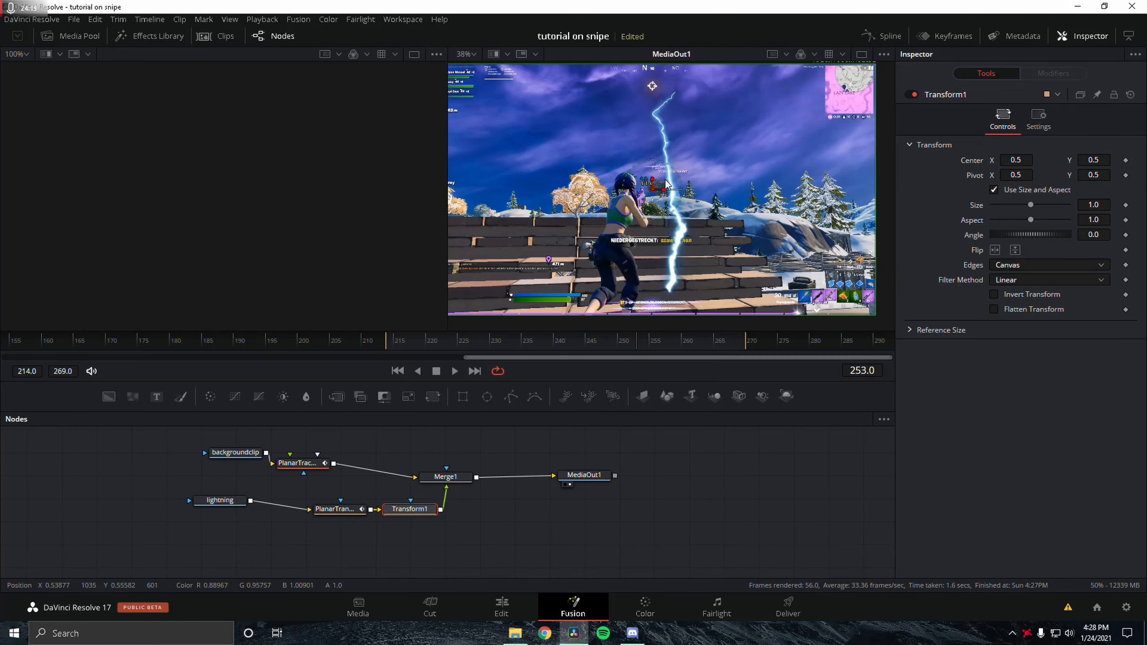
drag(427, 340, 391, 339)
drag(653, 190, 642, 84)
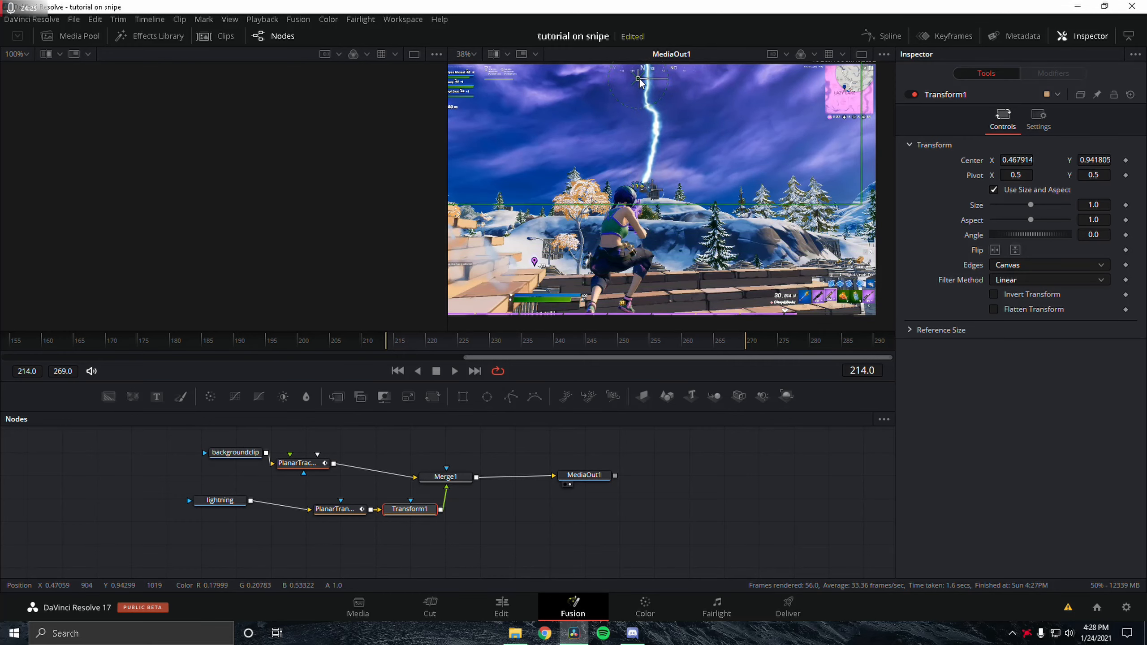
Step: Play back and scrub the composite to check the tracked lightning
scroll(665, 147, down, 2)
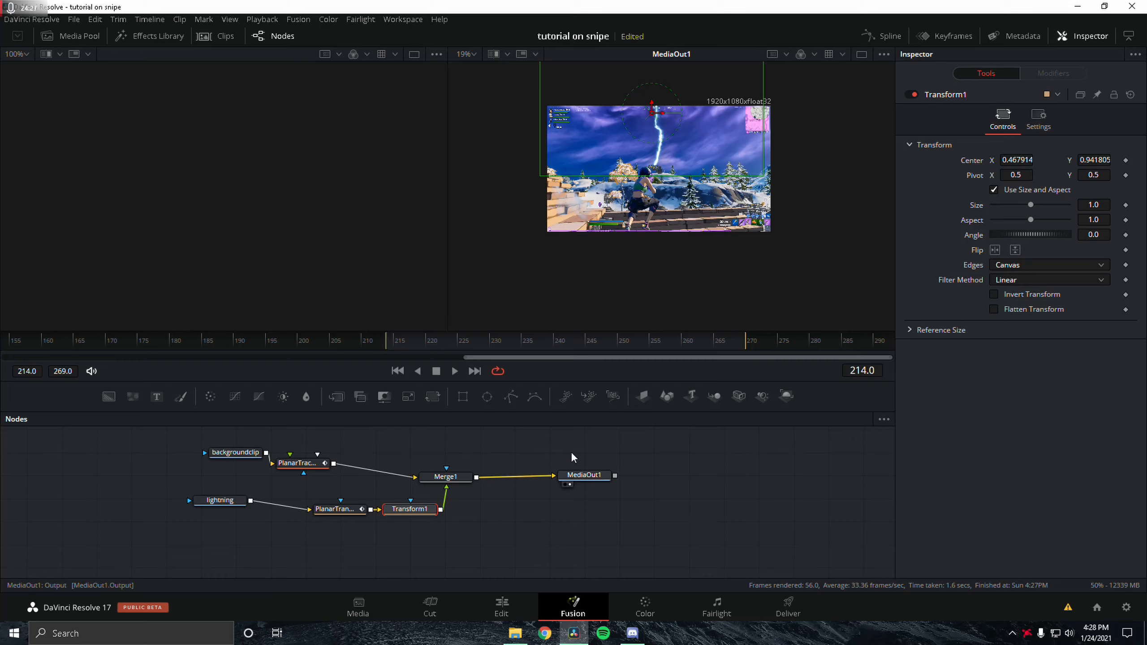
key(space)
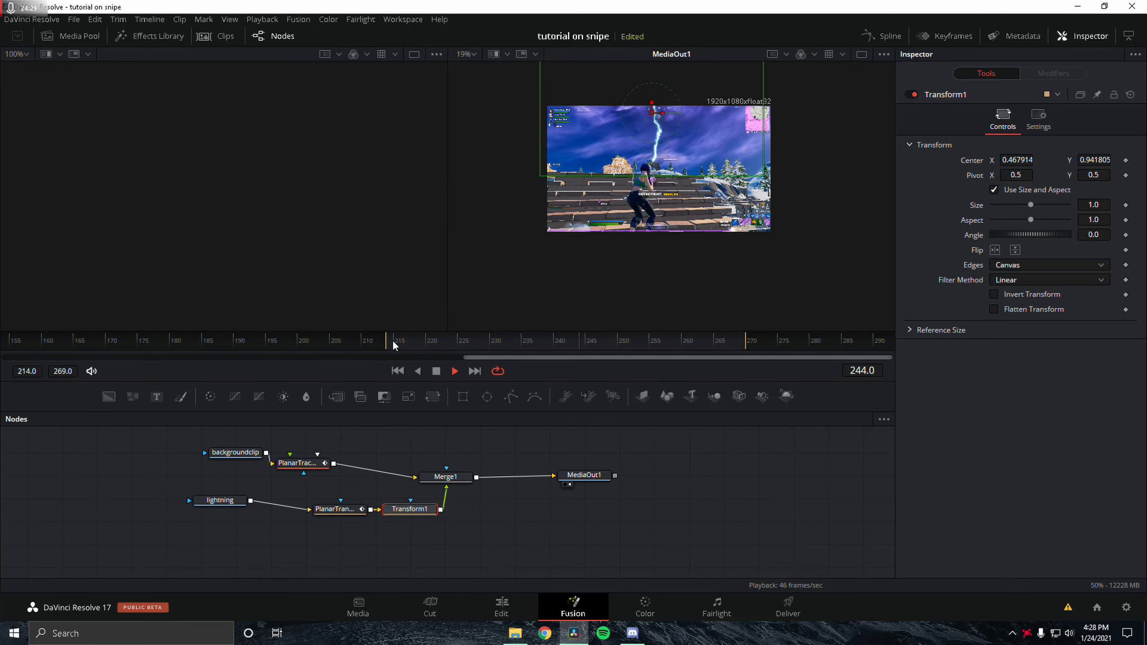
key(space)
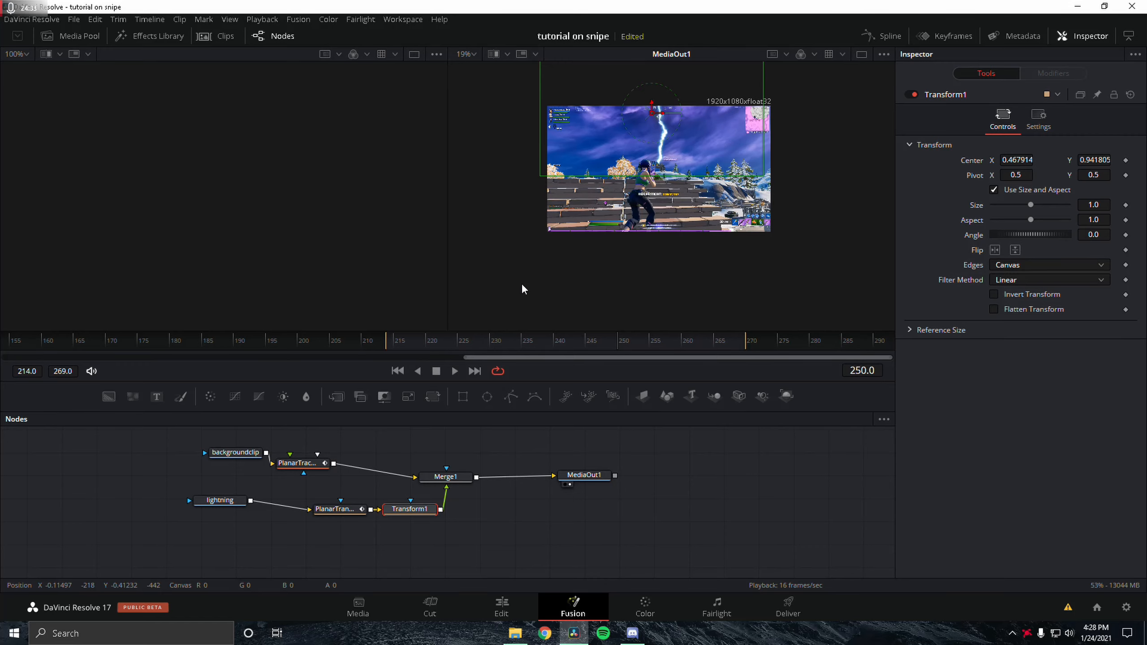
scroll(676, 171, up, 3)
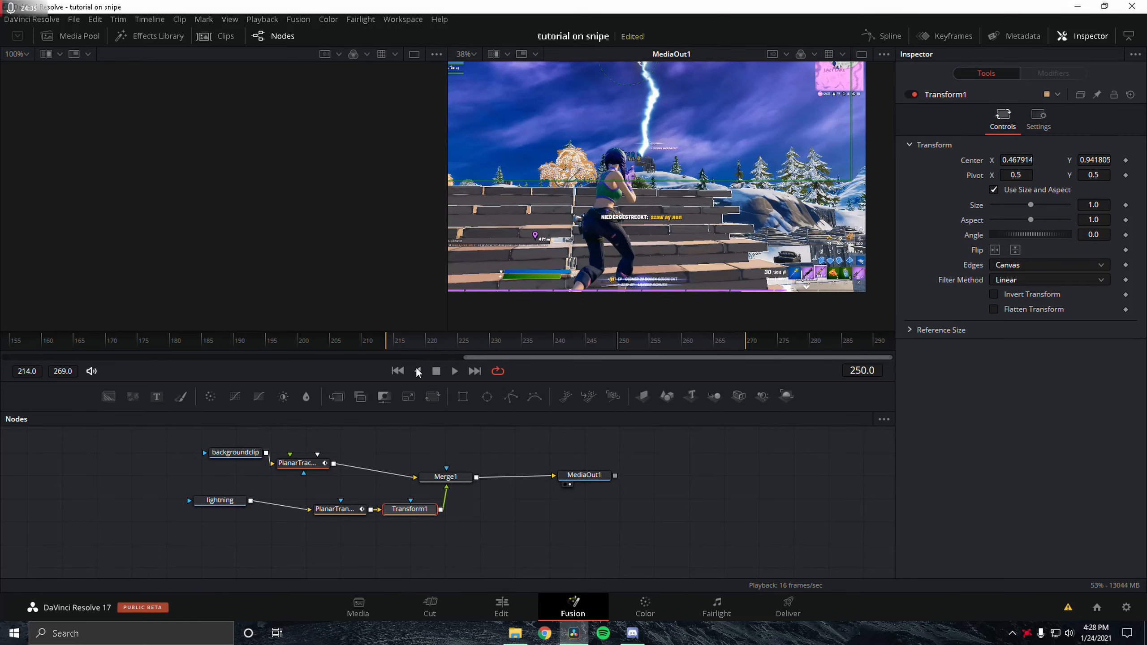
drag(398, 342, 588, 369)
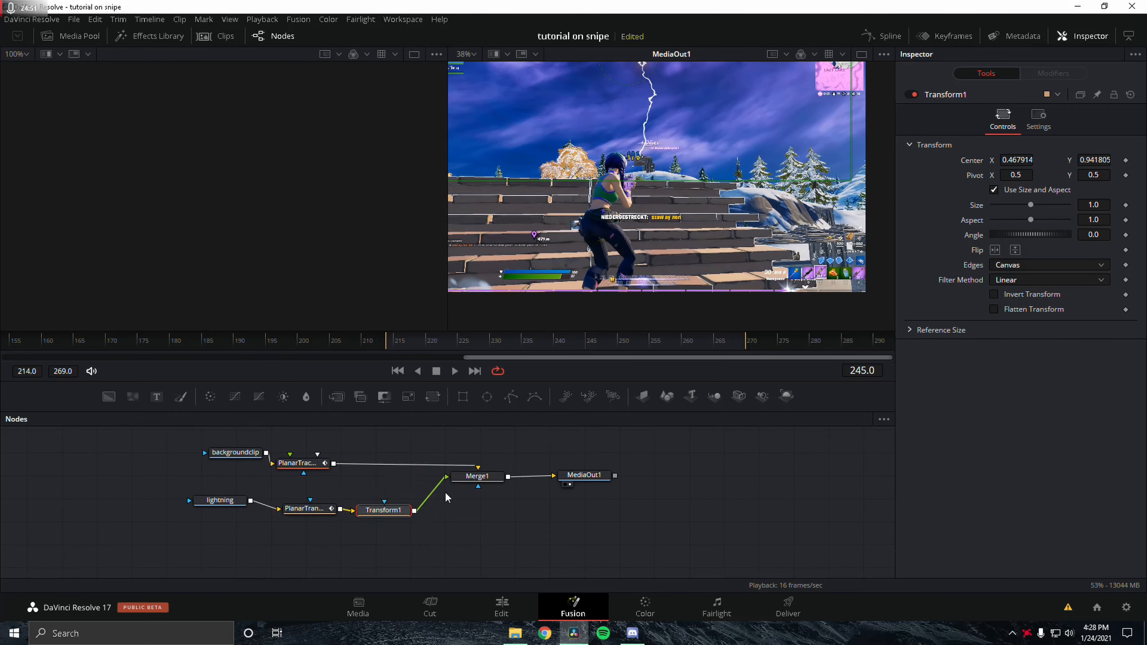
Step: Add a Color Corrector node and connect it between Transform1 and Merge1
key(shift+space)
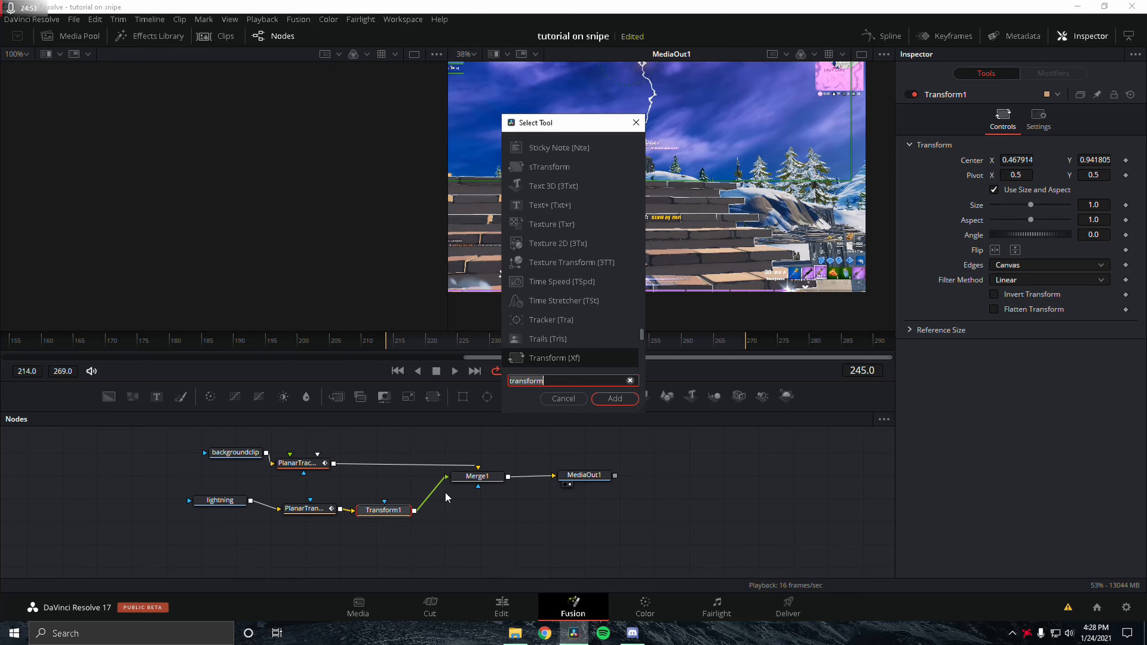
text(color )
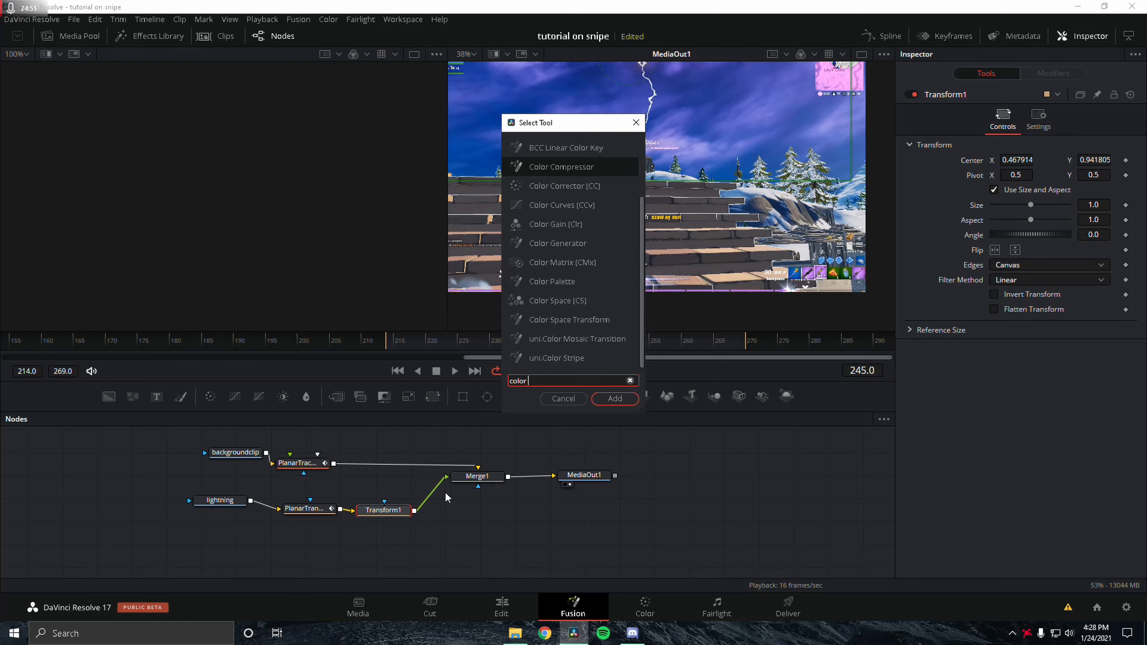
text(cor)
key(Return)
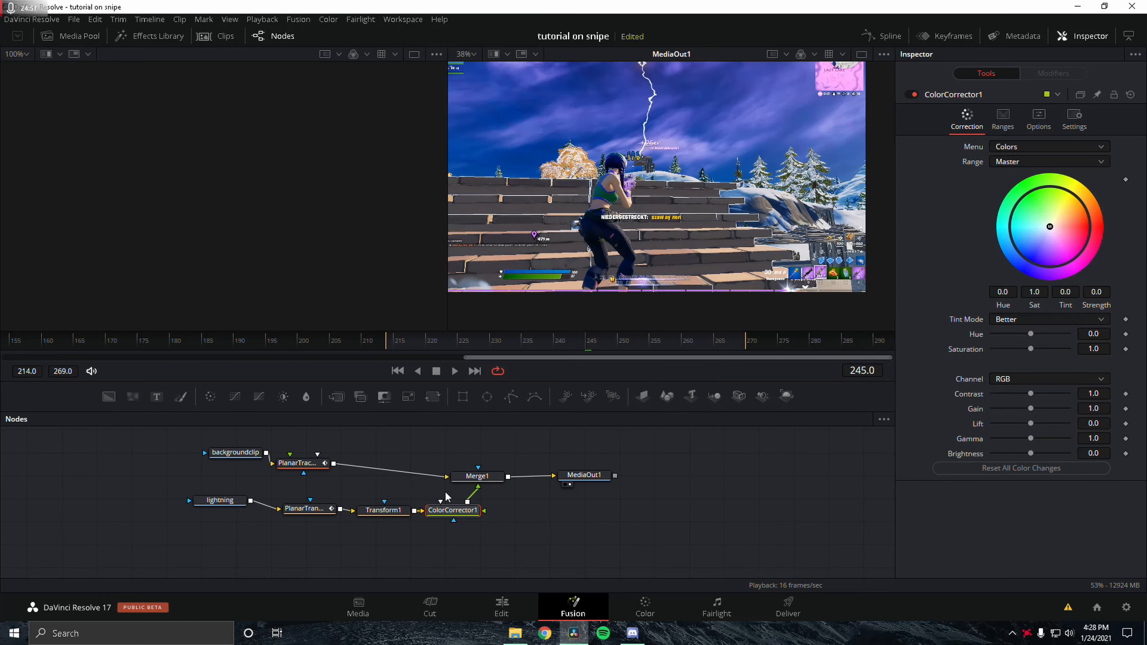
drag(455, 511, 501, 531)
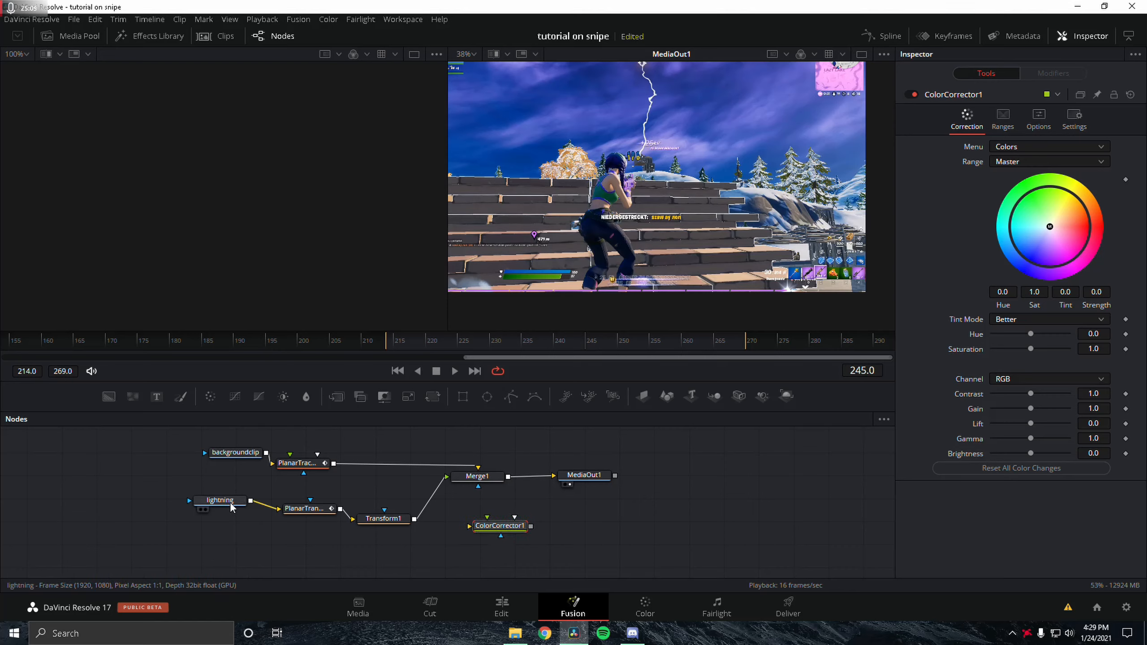
click(214, 505)
click(478, 476)
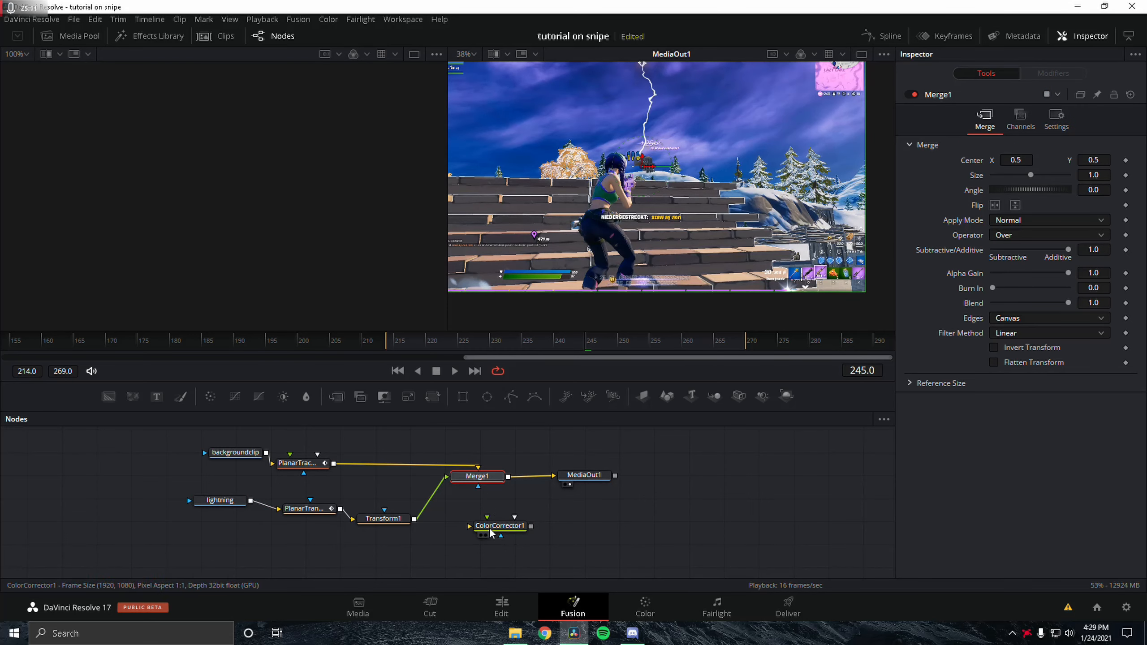
drag(499, 527, 451, 508)
click(456, 341)
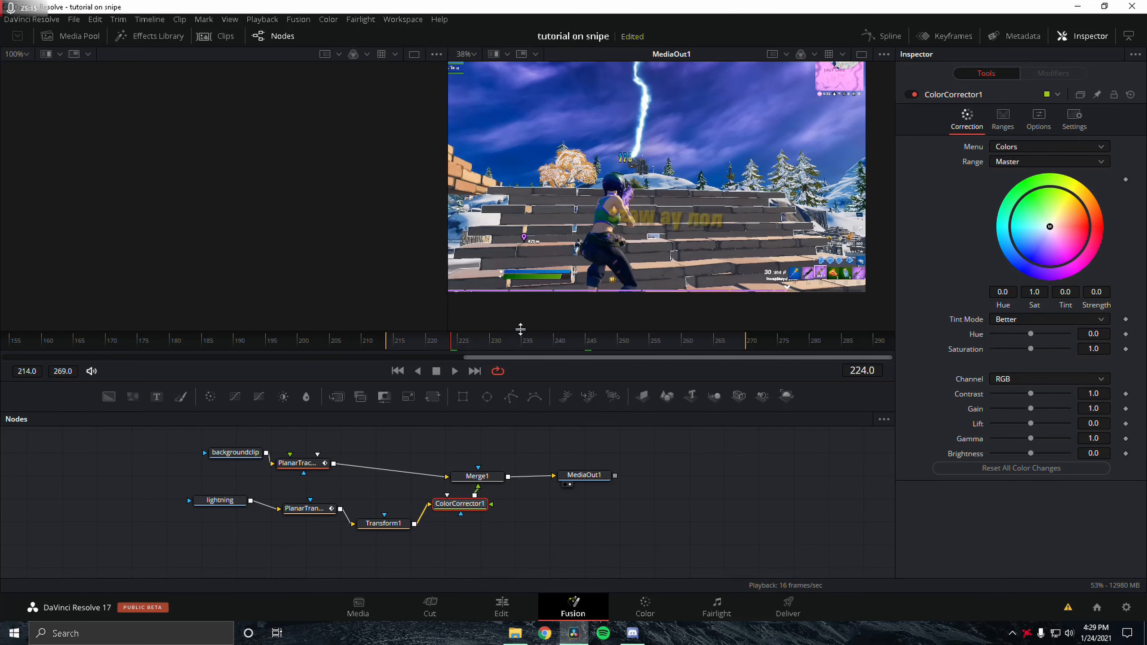
Step: Set the Color Corrector's hue to 0.43 to tint the lightning pink
scroll(631, 125, up, 5)
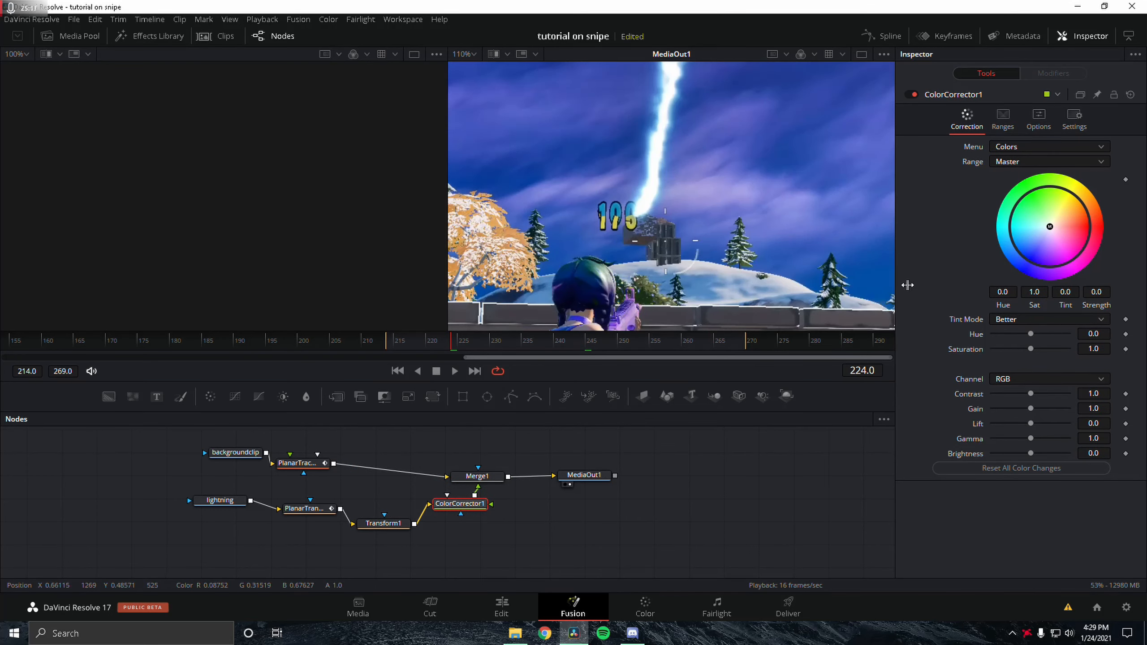
scroll(663, 175, up, 3)
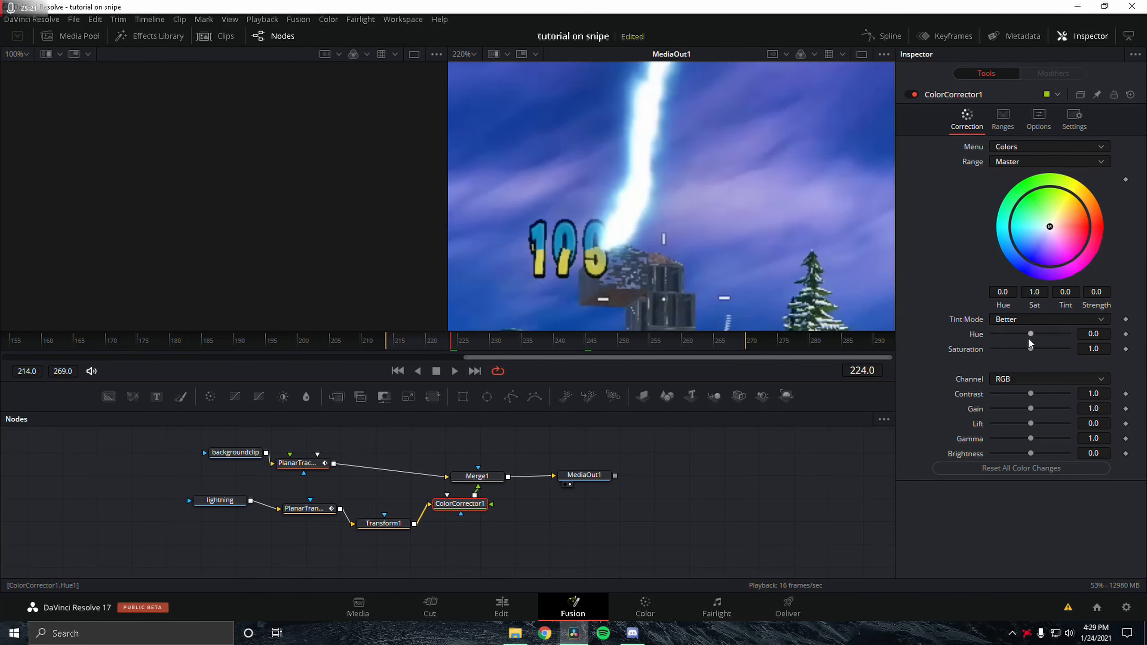
mouse_move(1031, 334)
mouse_down()
mouse_move(1020, 335)
mouse_move(1054, 333)
mouse_move(992, 334)
mouse_move(1074, 343)
mouse_move(1047, 340)
mouse_up()
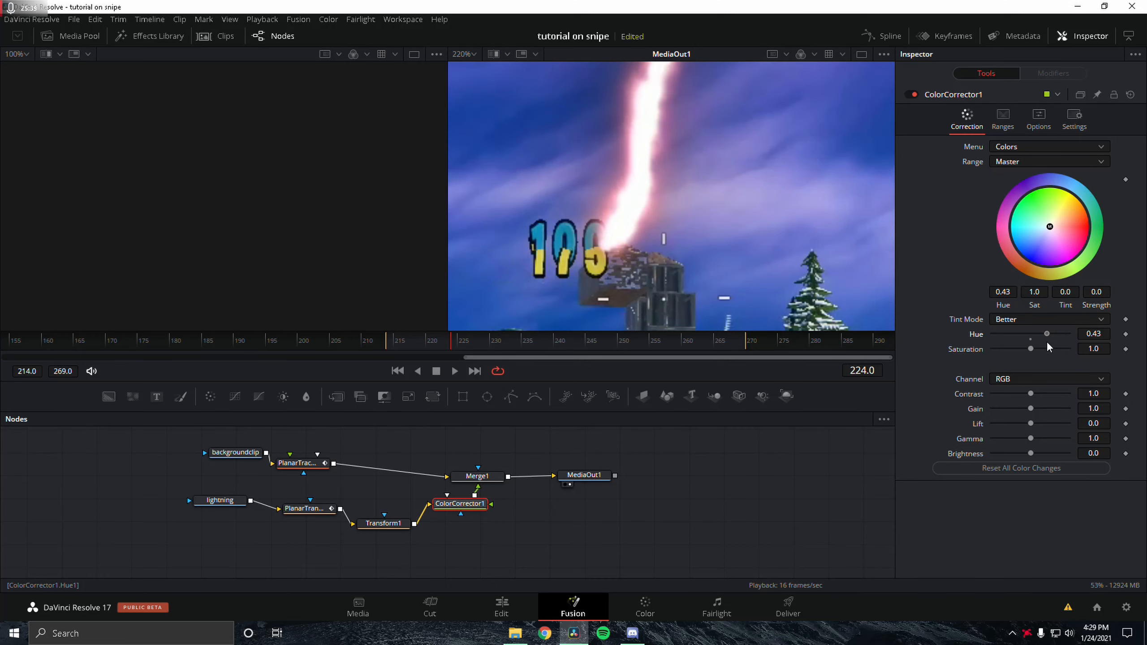
Step: Switch back to the Edit page and scroll the timeline to the upper video tracks
scroll(655, 163, down, 3)
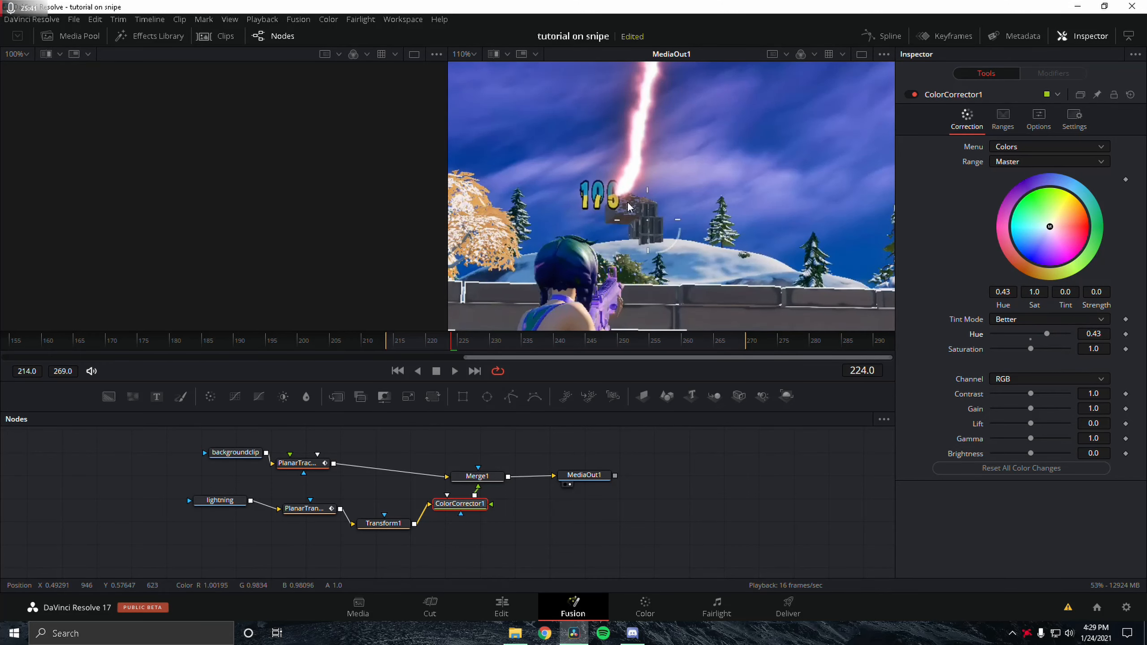
click(512, 611)
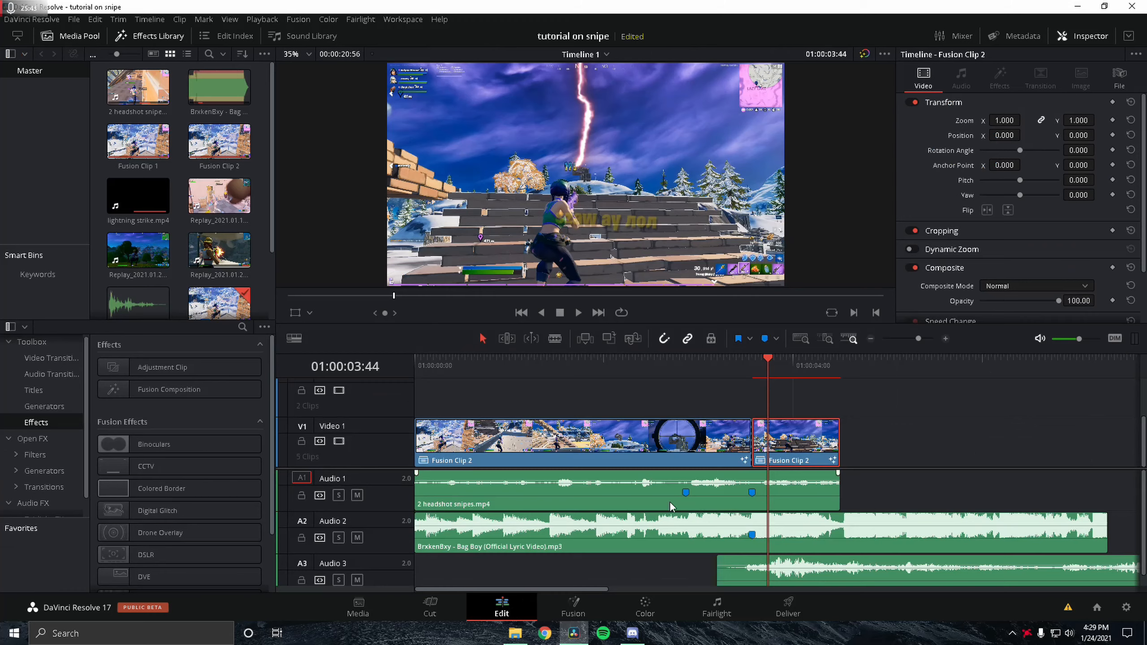
scroll(783, 435, up, 1)
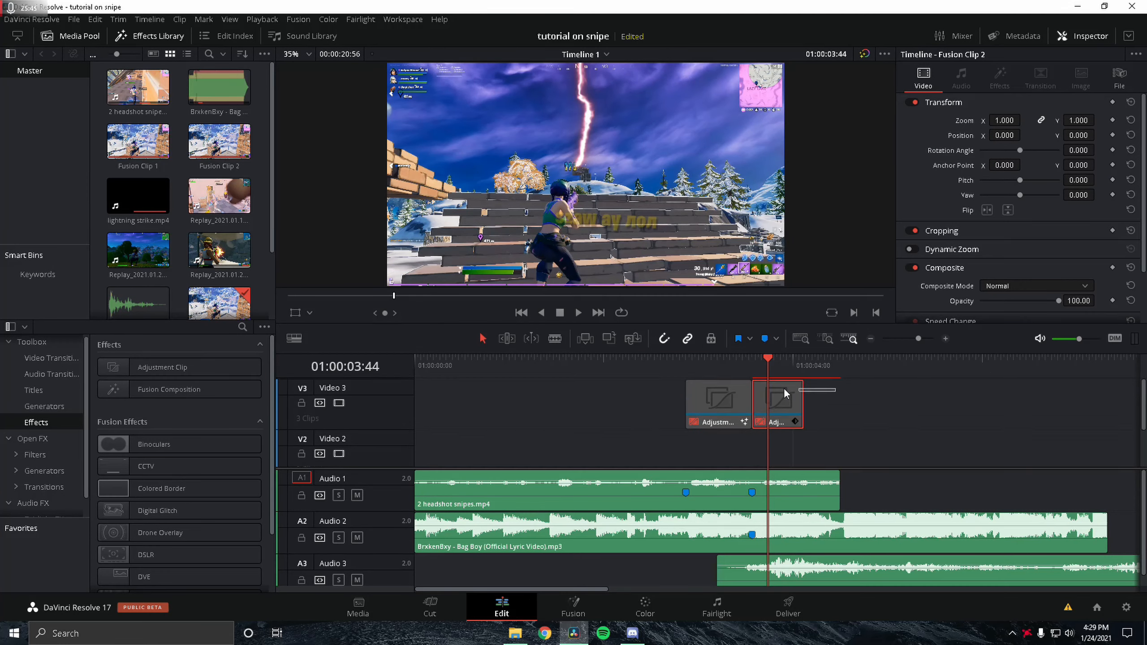
Step: Split the thunder sound effect at the playhead and delete its tail end
ctrl+click(735, 410)
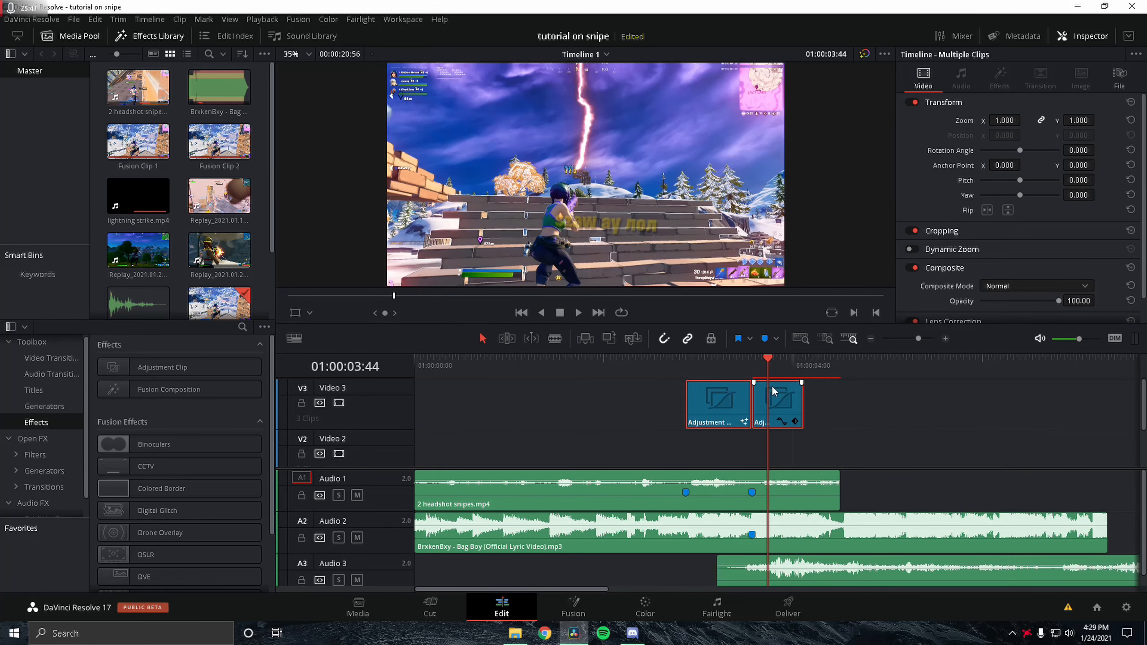
click(757, 358)
click(733, 359)
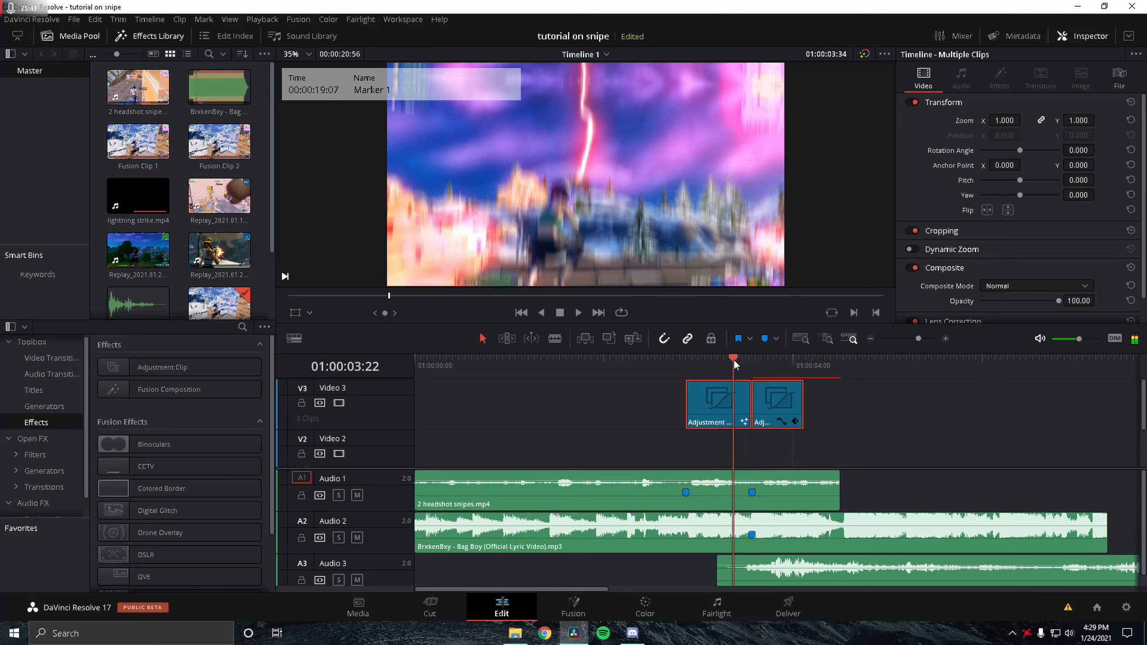
drag(733, 359, 790, 387)
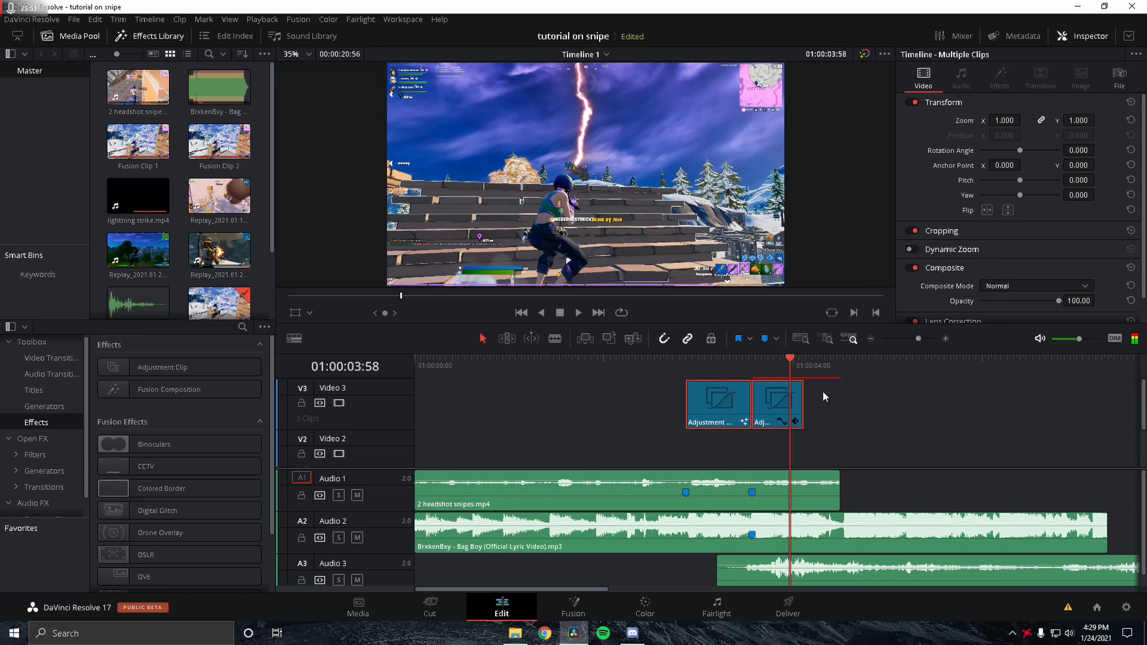
click(913, 340)
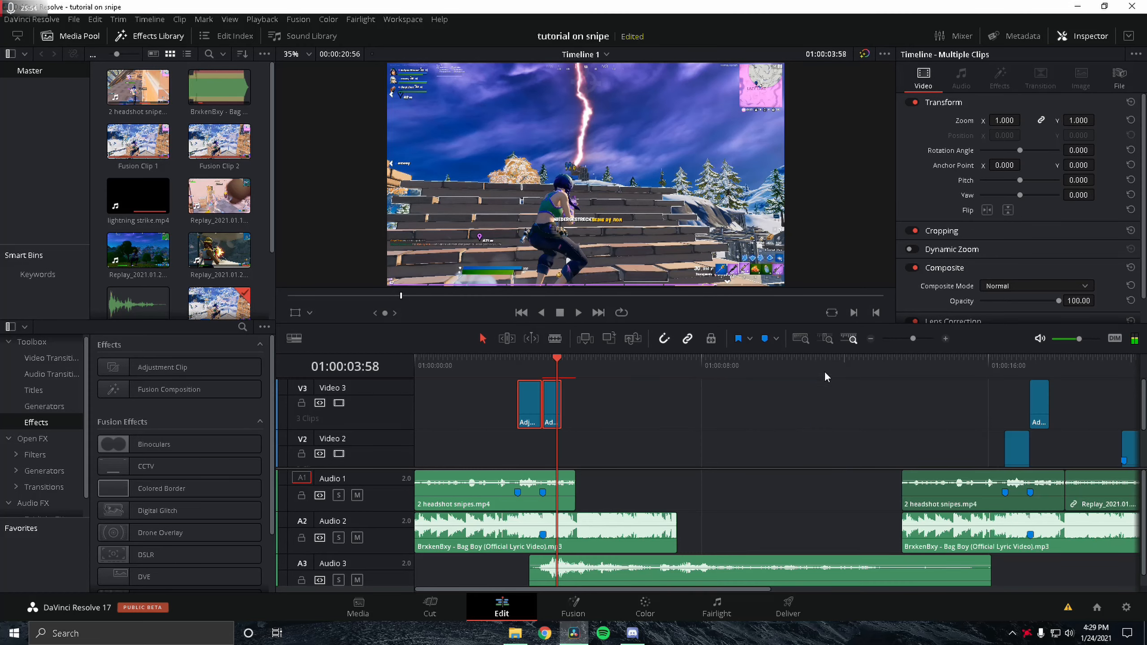
click(579, 368)
click(610, 538)
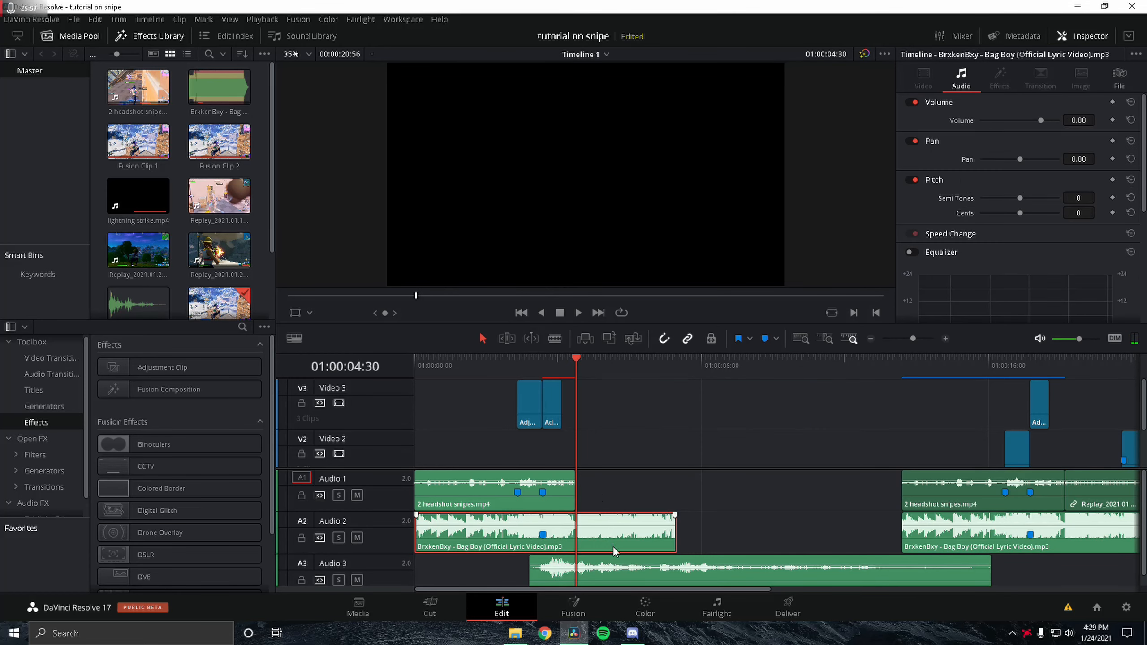
click(623, 577)
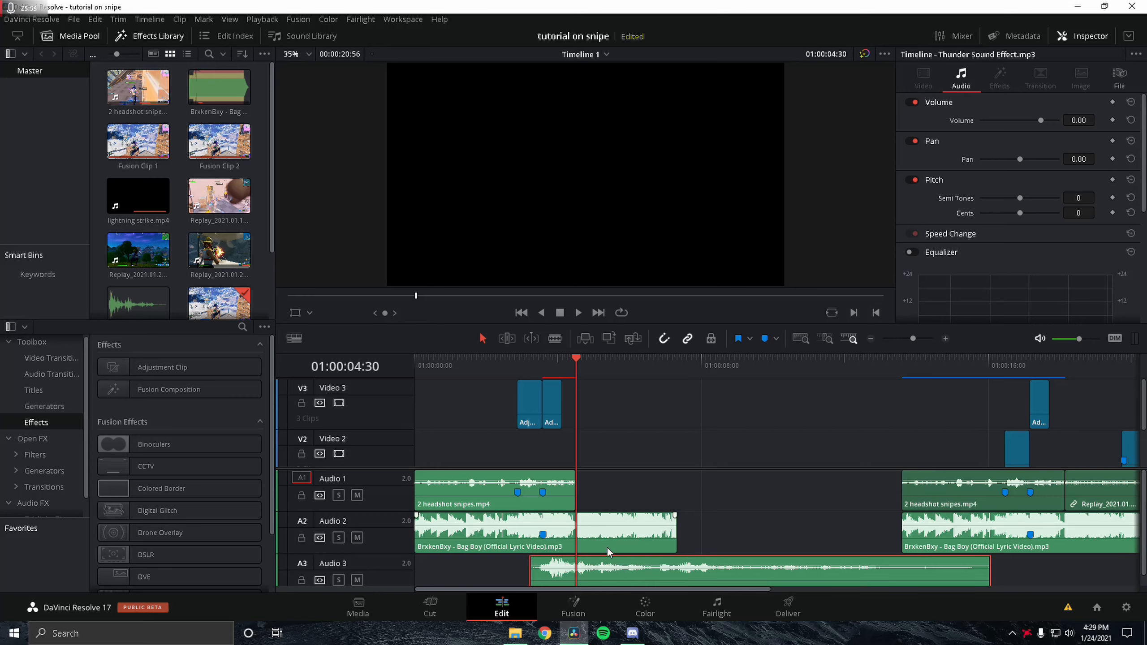
key(ctrl+b)
key(Delete)
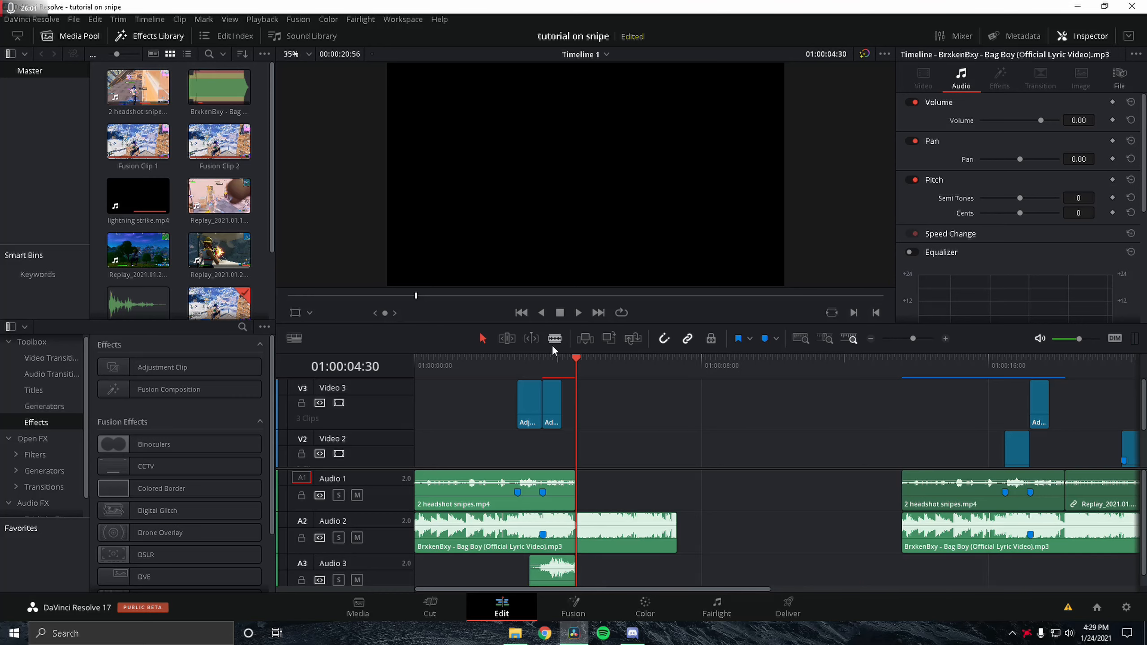
Step: Add the Replay_2021.01.23-17.03 clip from the media pool to the end of the timeline
click(543, 365)
drag(544, 364, 612, 379)
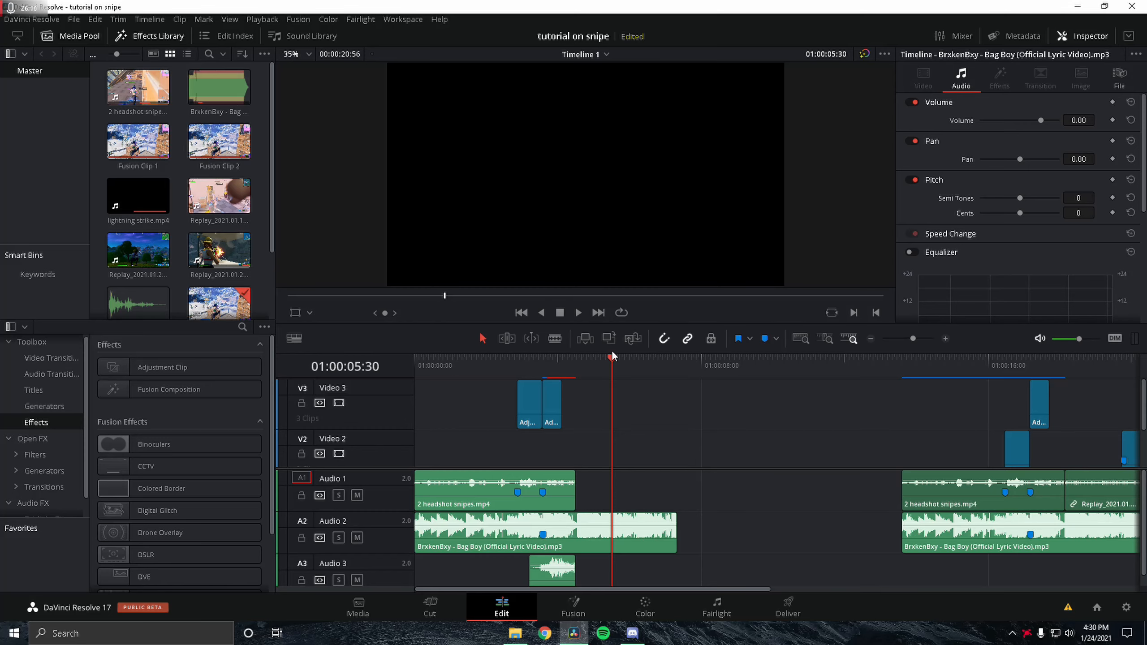
click(214, 262)
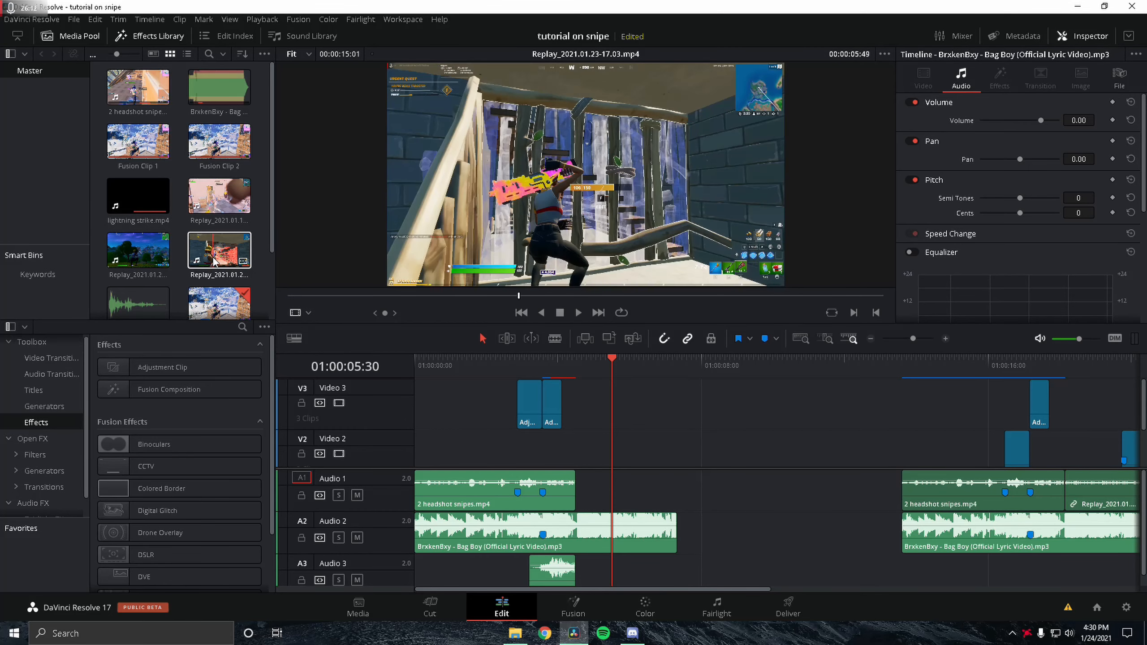
drag(213, 261, 1084, 479)
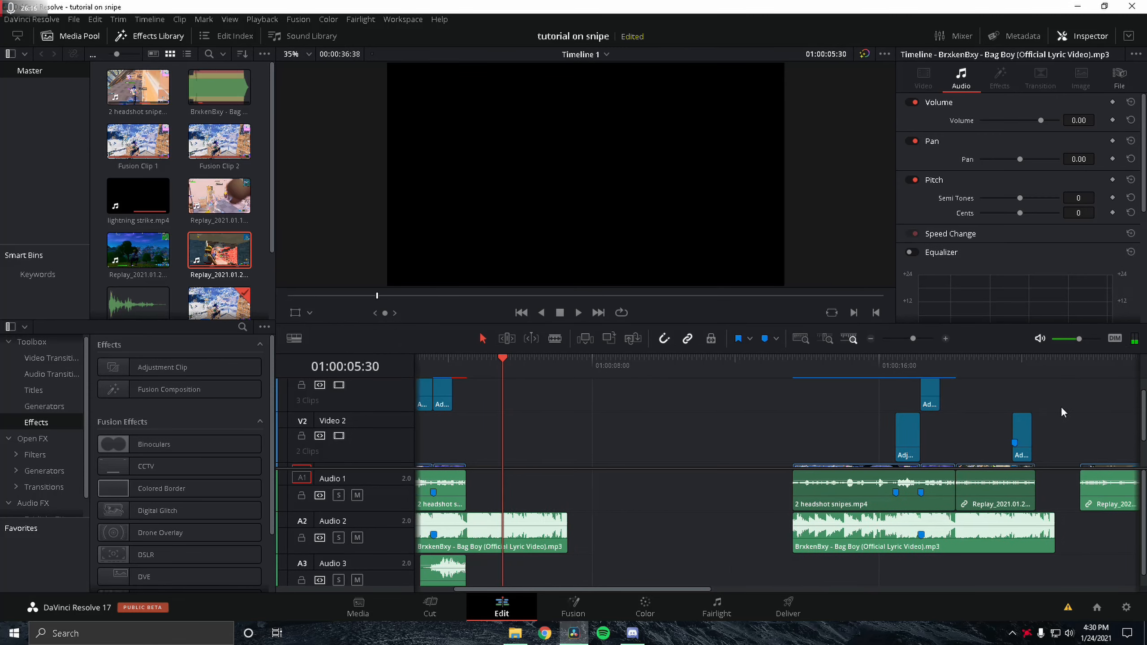
Step: Split the new replay clip at the playhead and delete its first portion
click(975, 364)
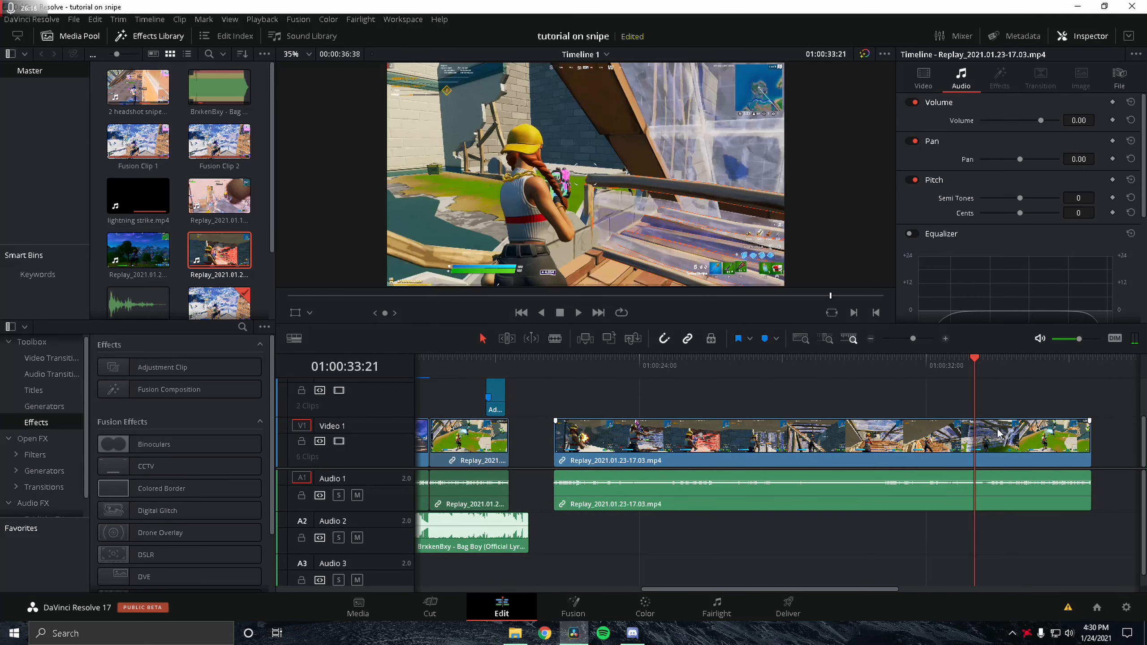
key(ctrl+b)
key(Delete)
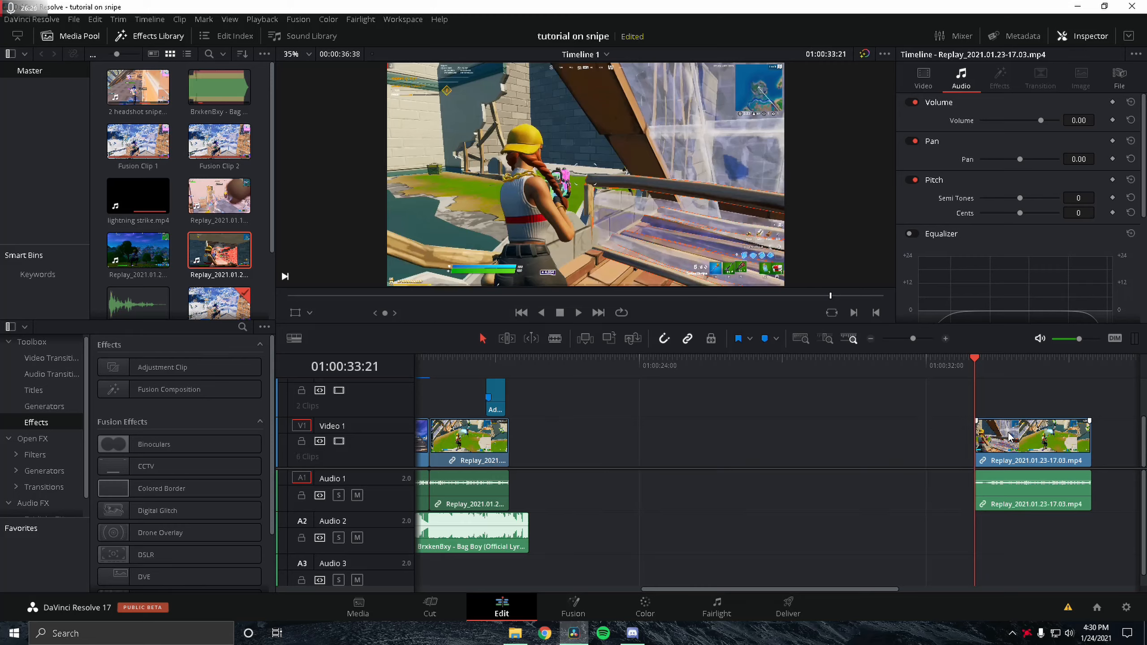
Step: Move the trimmed replay clip earlier along Video 1
drag(986, 437, 773, 438)
drag(846, 365, 821, 373)
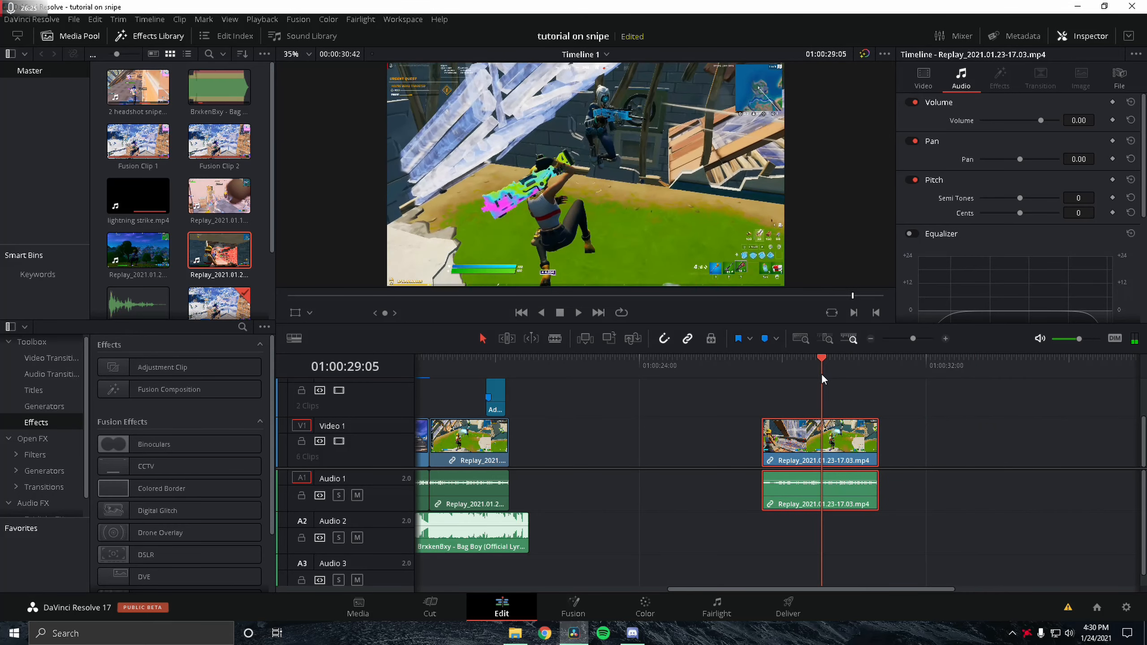
drag(792, 448, 781, 449)
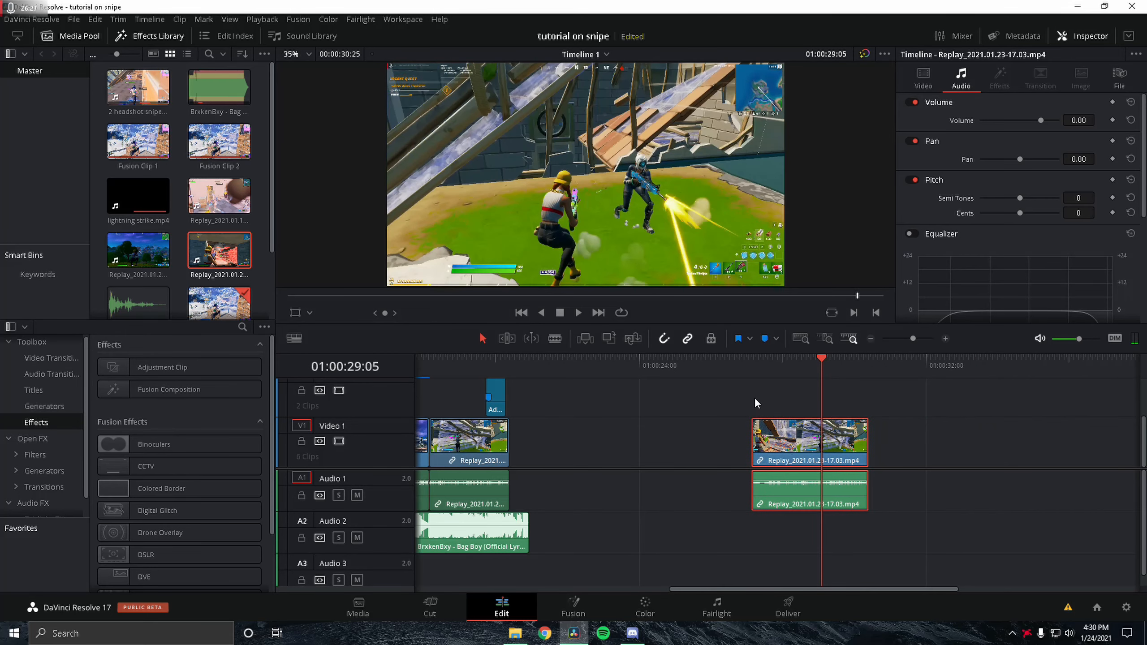
drag(827, 367, 831, 367)
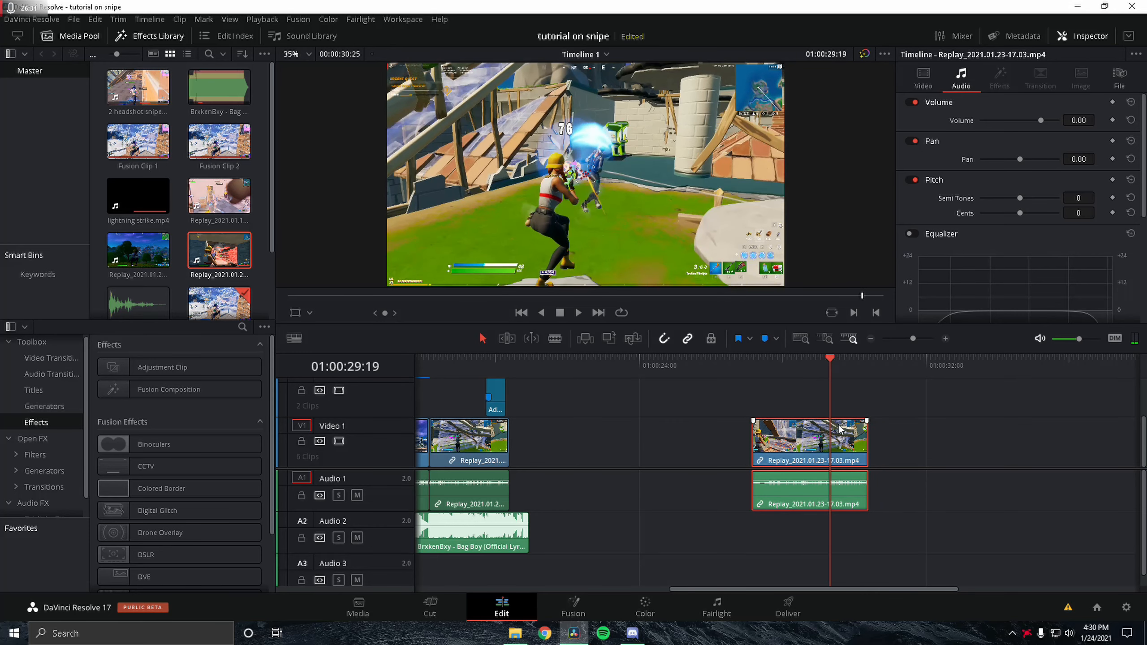
Step: Show the replay clip's retime controls, step to the shot moment, and add a speed point there
key(ctrl+r)
click(918, 338)
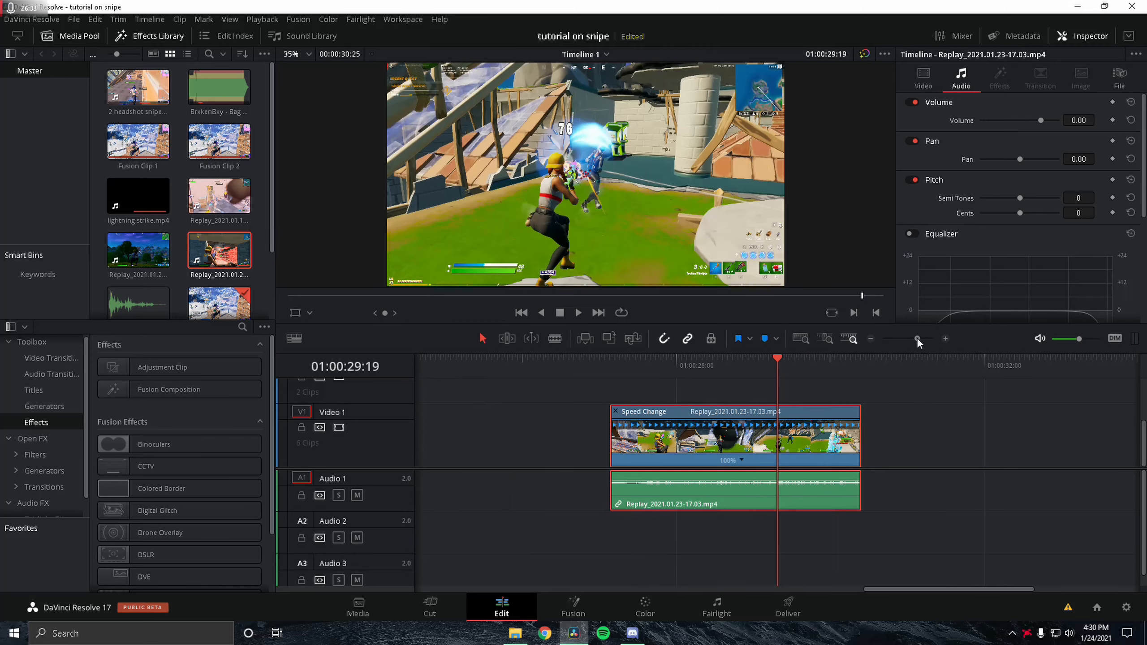
click(821, 374)
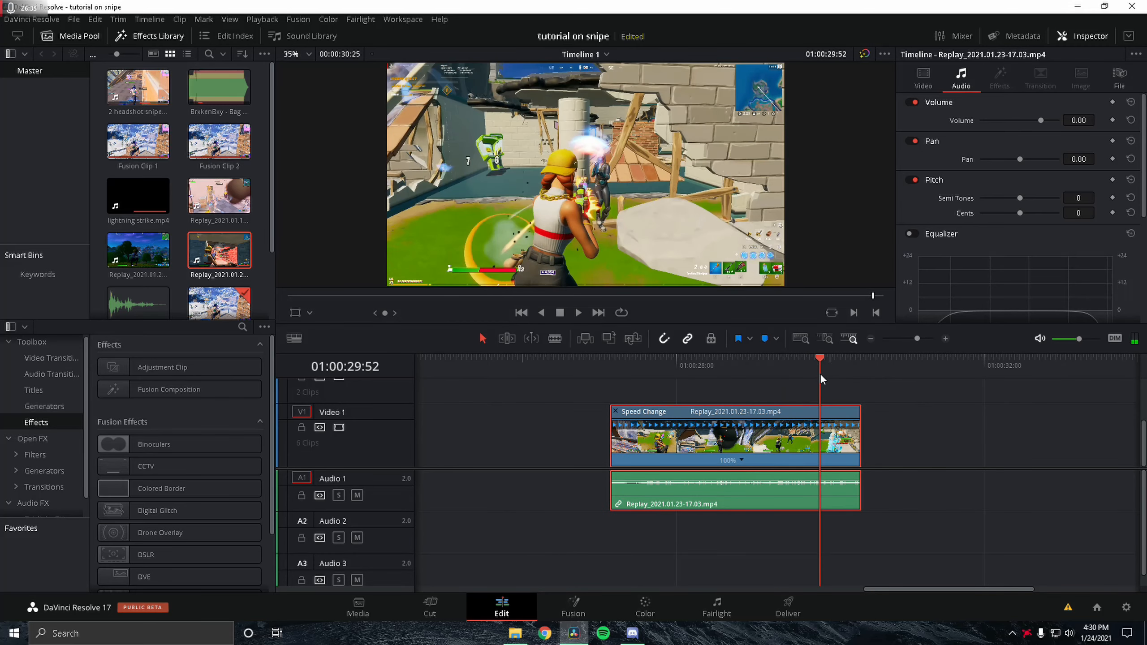
key(Right)
key(Right)
key(Left)
key(Left)
key(Right)
key(Right)
key(Right)
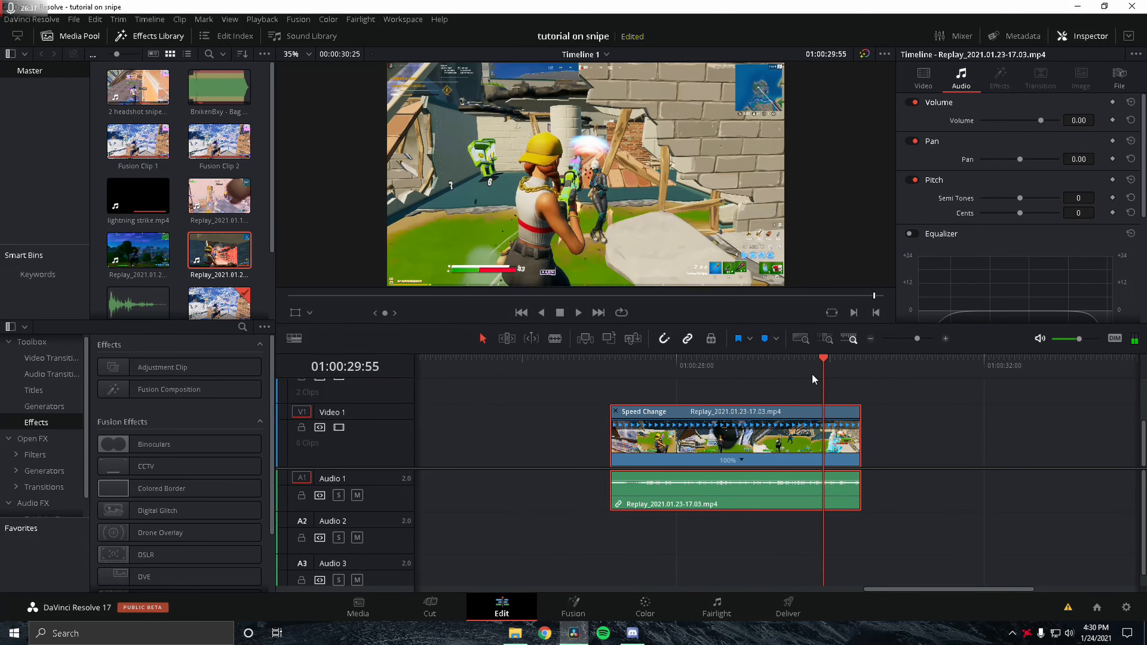
key(Left)
key(Right)
key(Left)
key(Right)
key(Left)
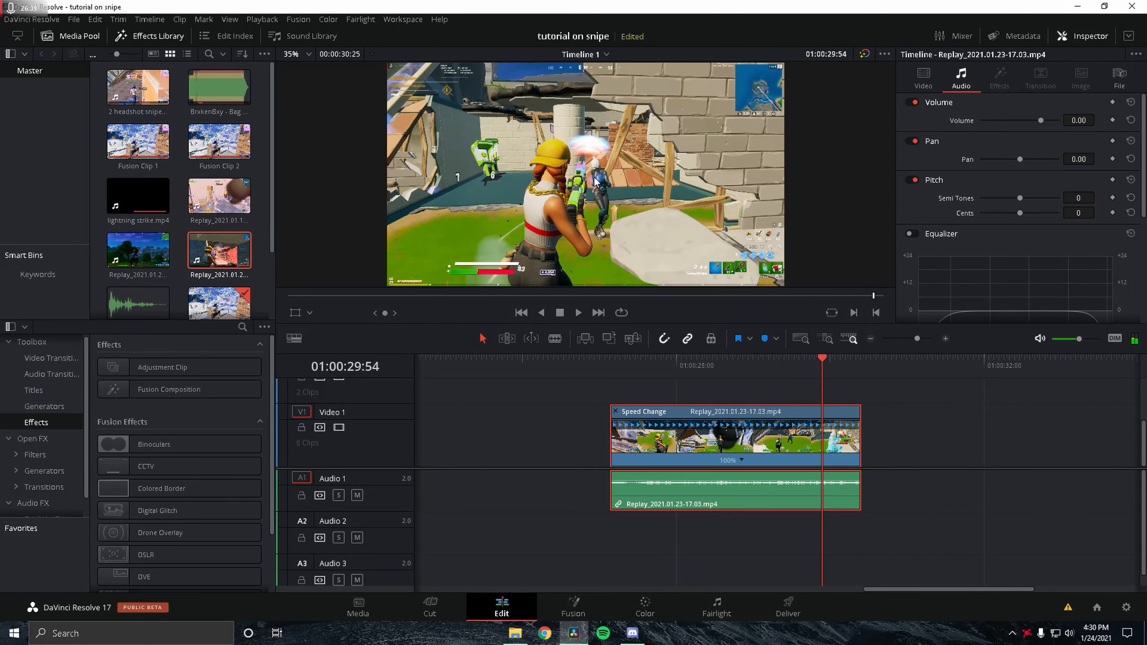
key(Right)
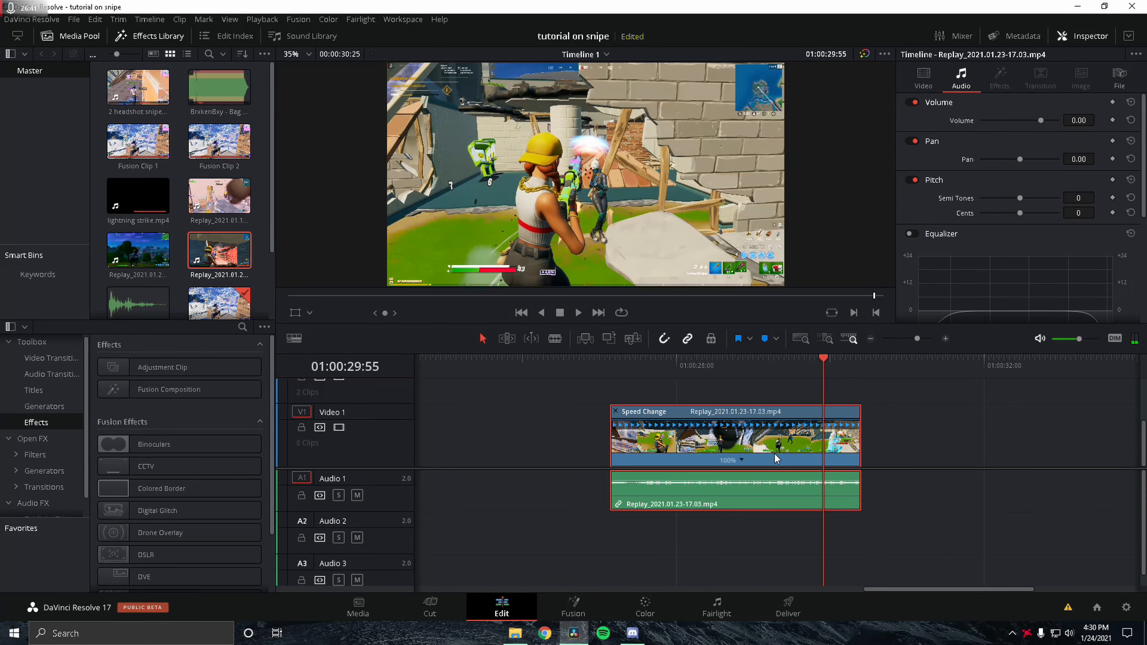
click(741, 460)
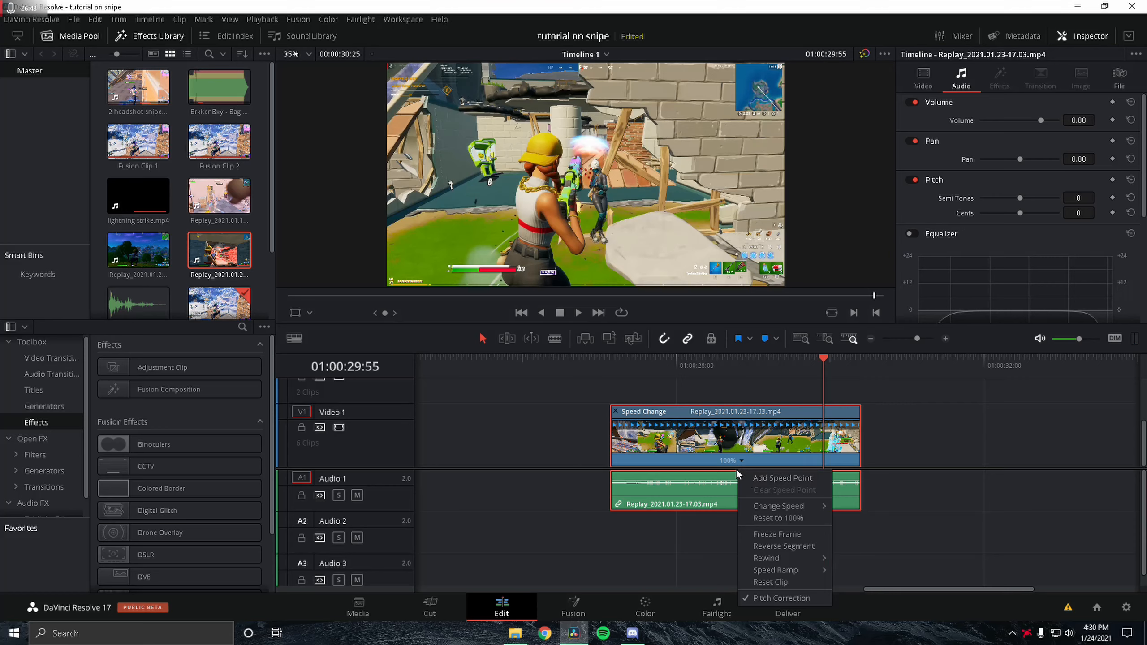
click(762, 481)
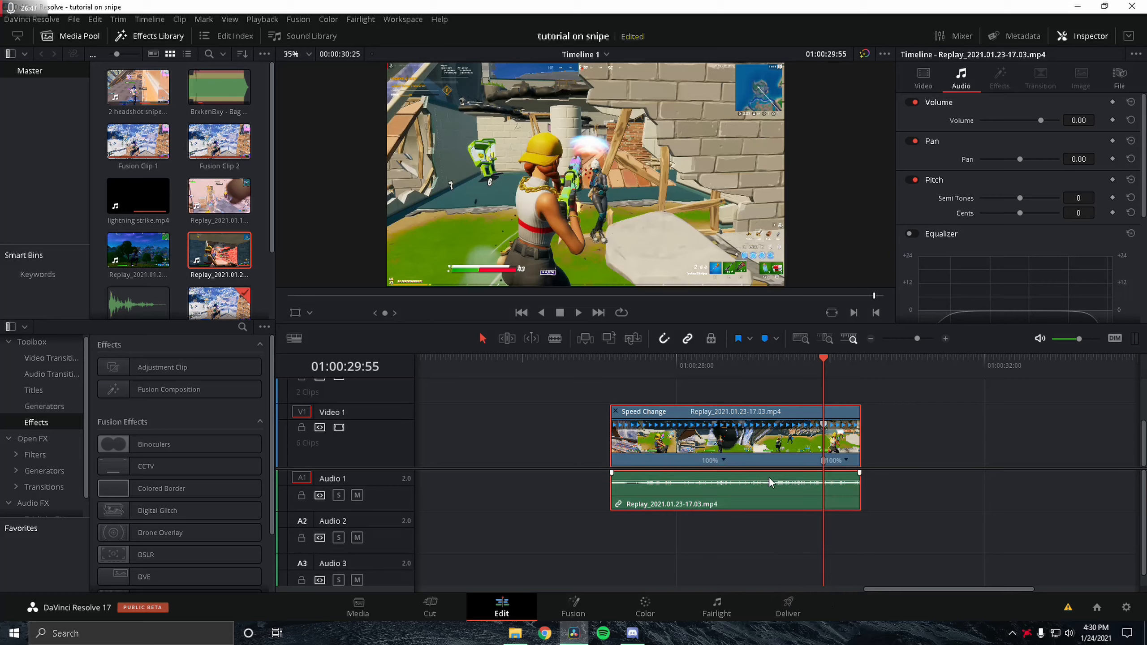
Step: Step back a few frames and add a second speed point on the replay clip
key(Left)
key(Left)
key(Left)
key(Left)
key(Left)
key(Left)
key(Left)
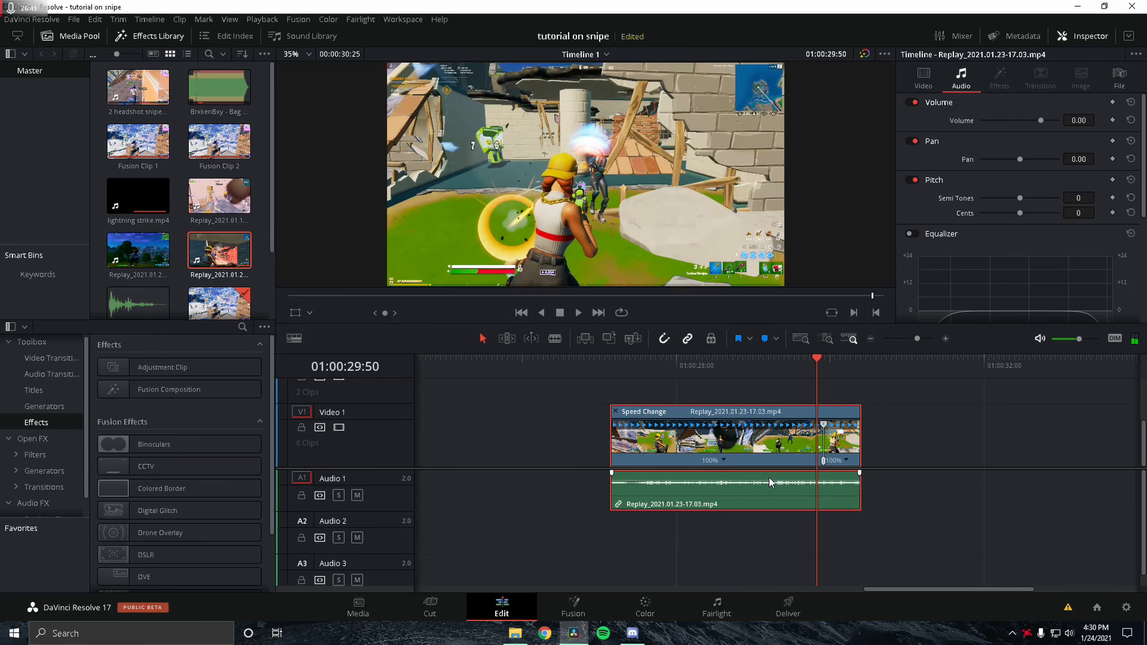
key(Left)
key(Left)
key(Left)
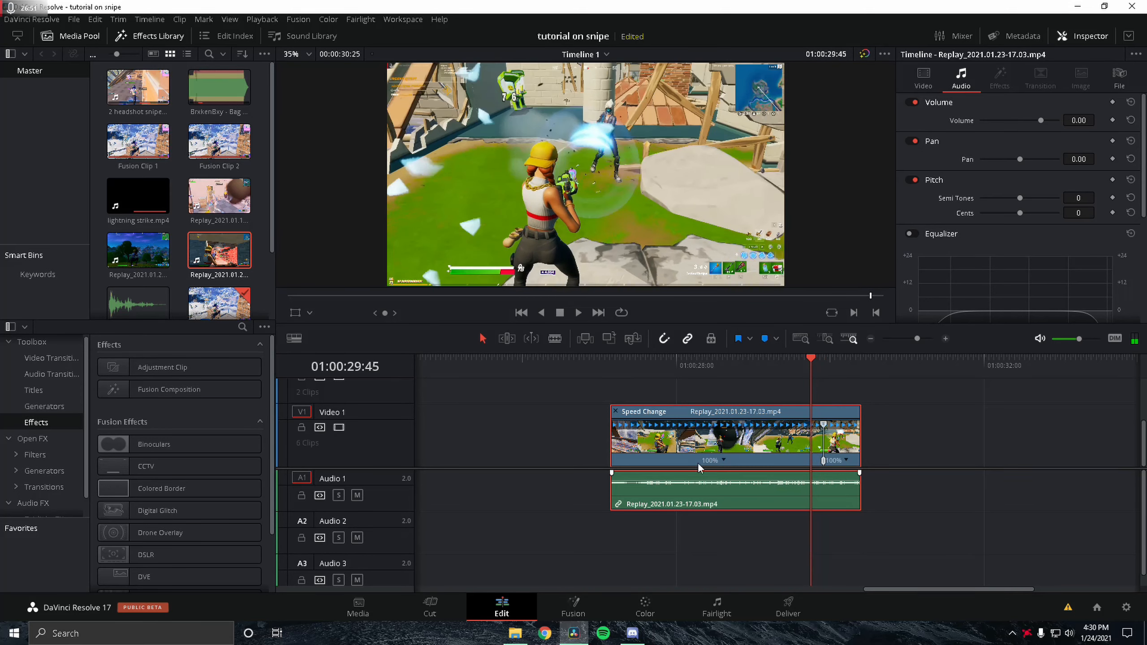
click(723, 460)
click(739, 477)
Step: Step further back and add a third speed point on the replay clip
key(Left)
key(Left)
key(Left)
key(Left)
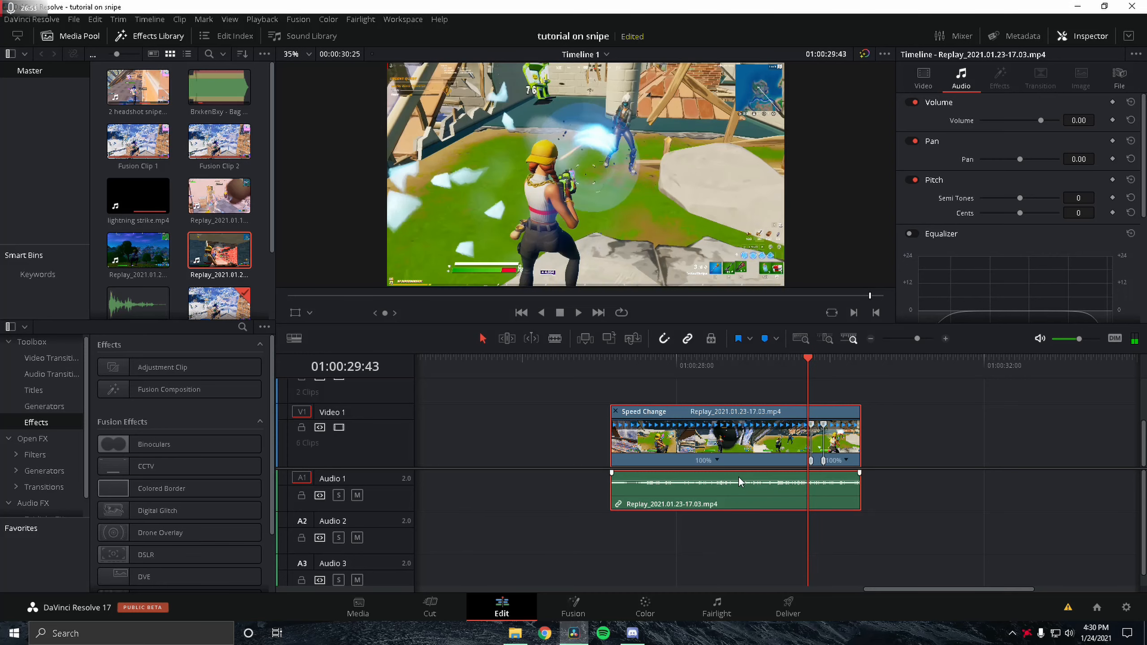
key(Left)
key(Left)
key(Left)
key(Left)
key(Left)
key(Left)
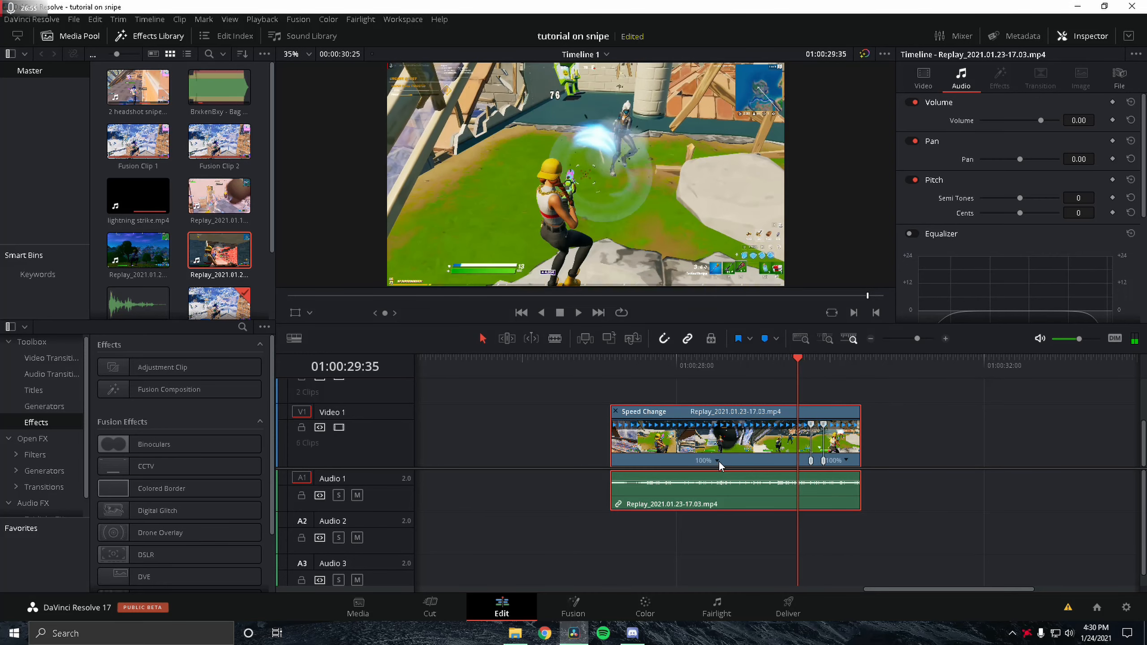
click(718, 461)
click(744, 478)
Step: Step forward past the shot and add a fourth speed point on the replay clip
drag(832, 357, 823, 361)
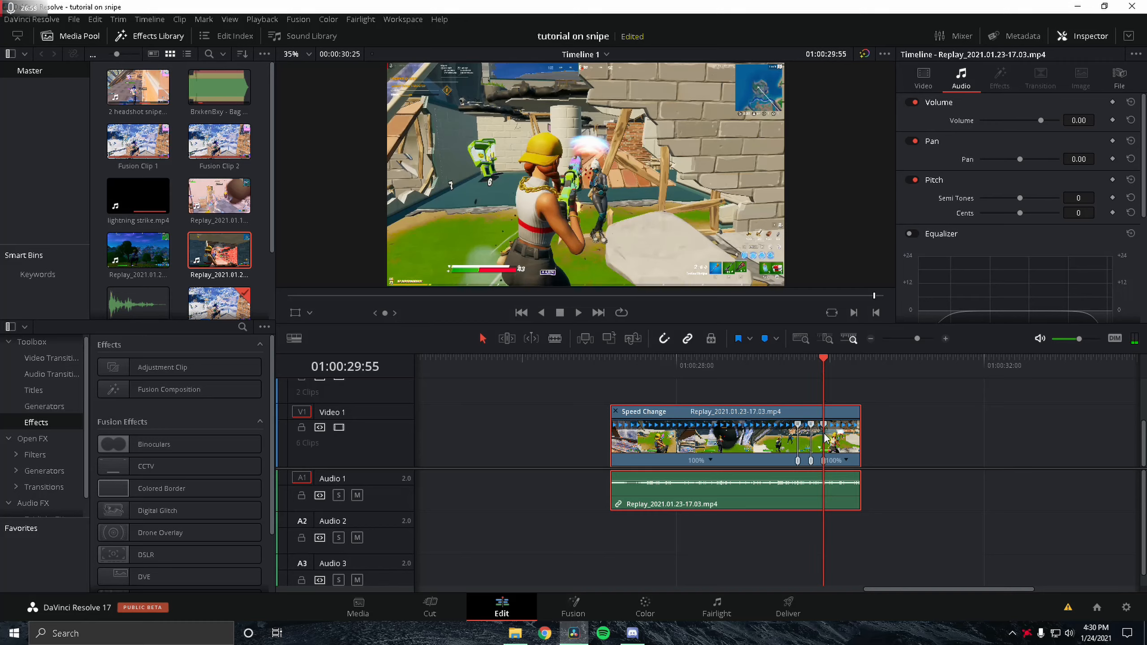
key(Right)
key(Right)
key(Right)
key(Right)
key(Right)
key(Right)
key(Right)
key(Right)
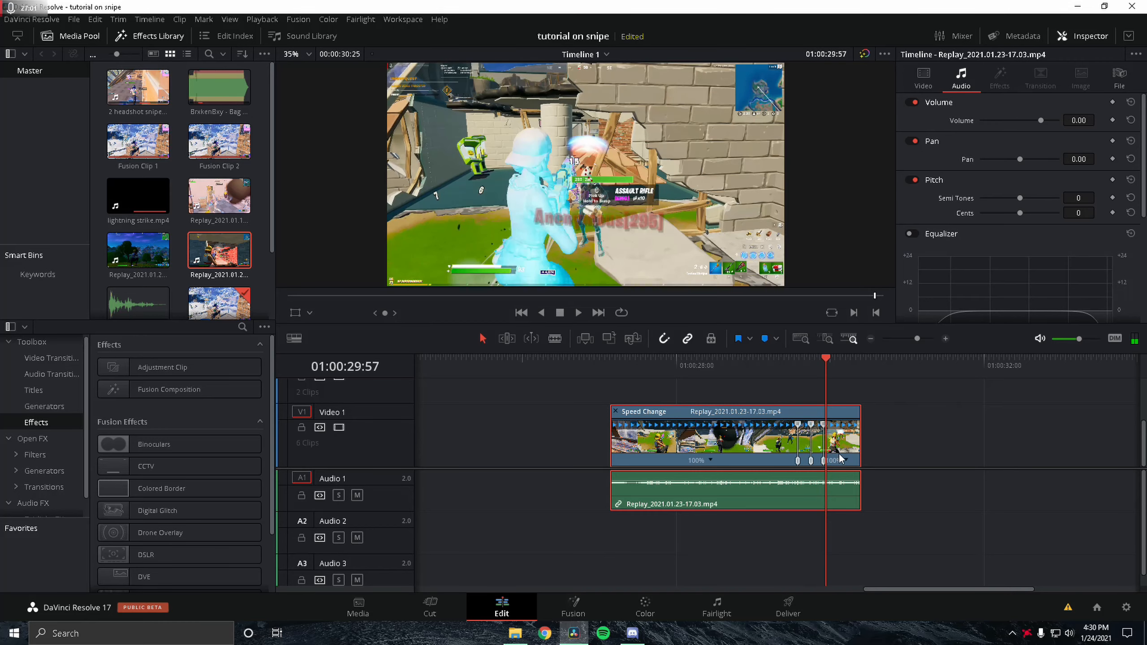
key(Right)
key(Right)
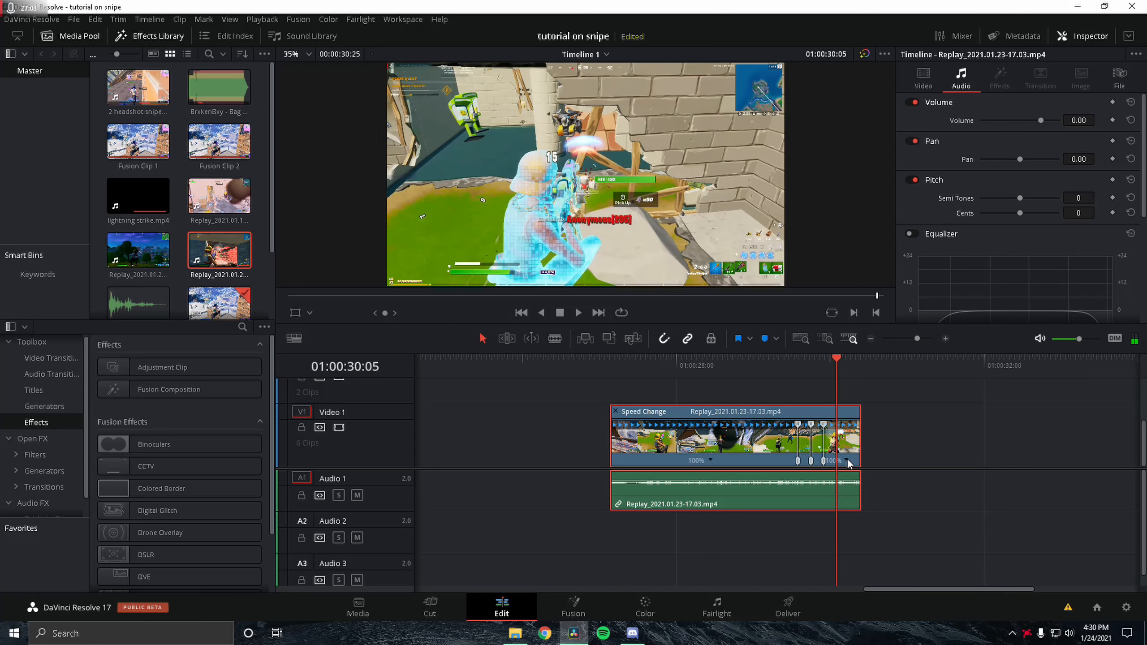
click(847, 461)
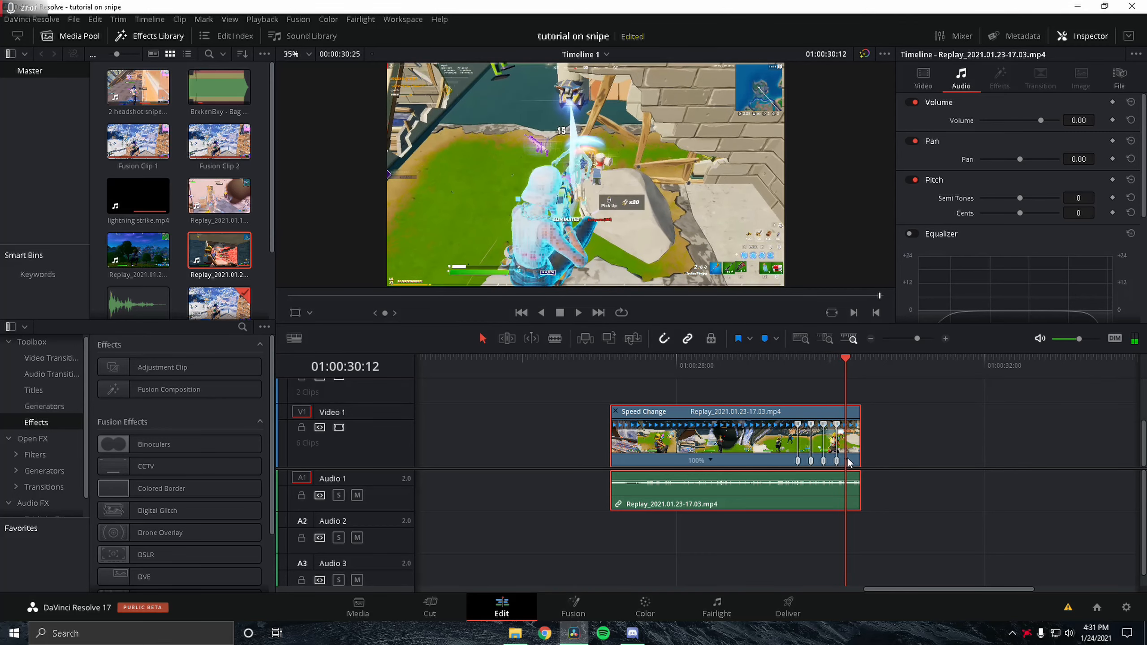
click(846, 461)
Step: Set the speed of the first speed-ramp segment to 50%
click(921, 339)
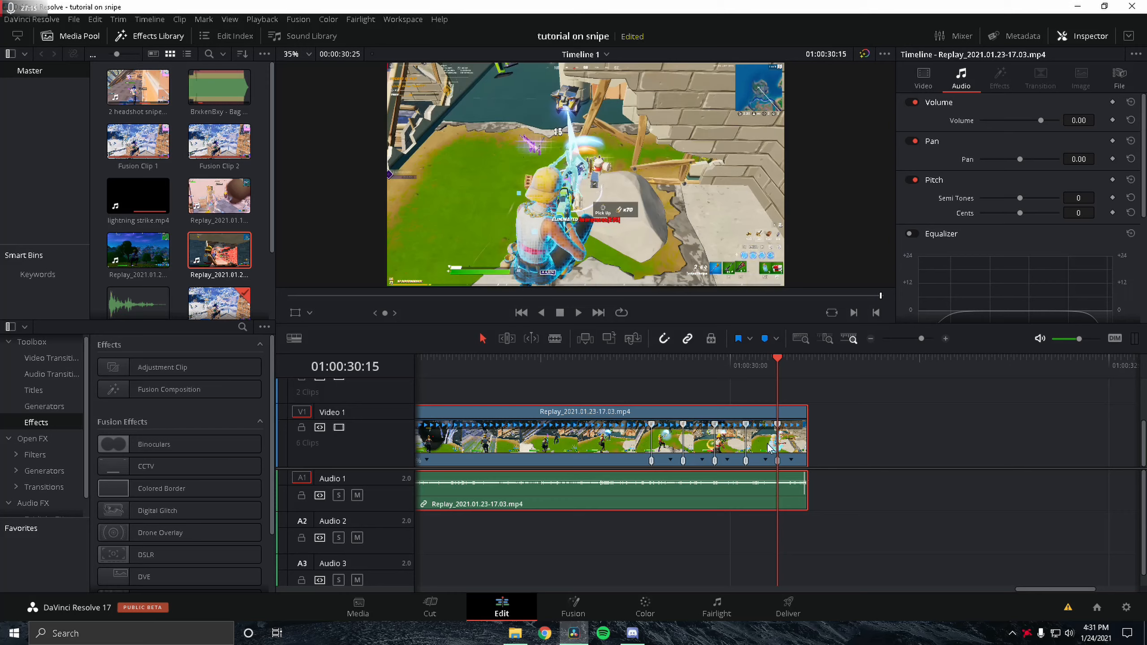
click(672, 464)
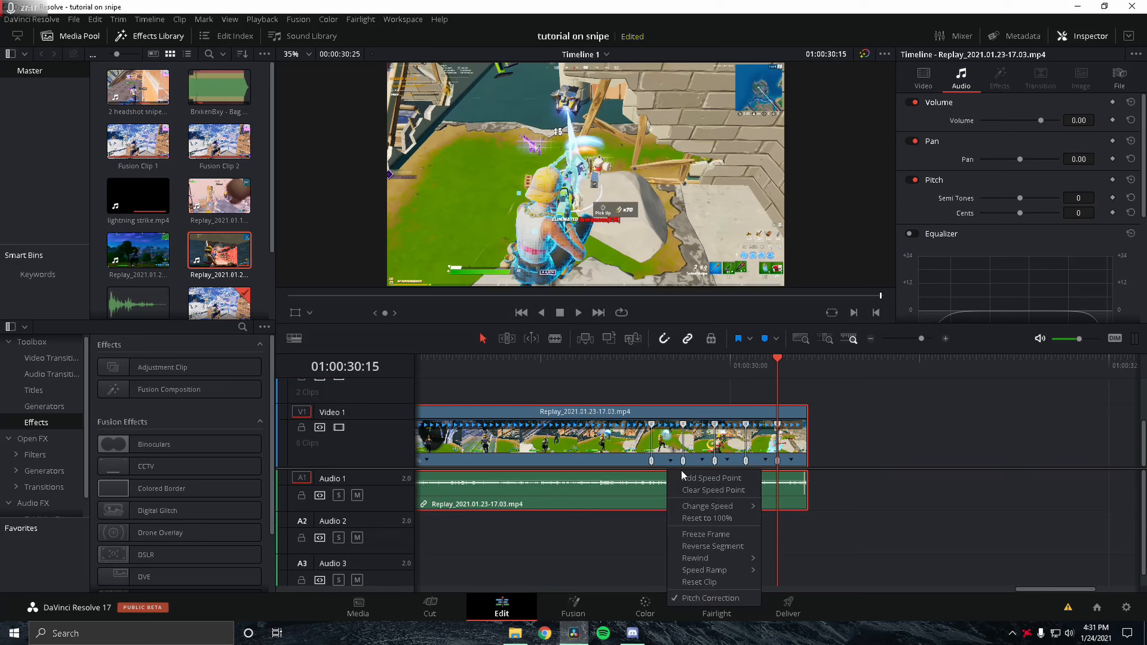
mouse_move(698, 506)
click(794, 533)
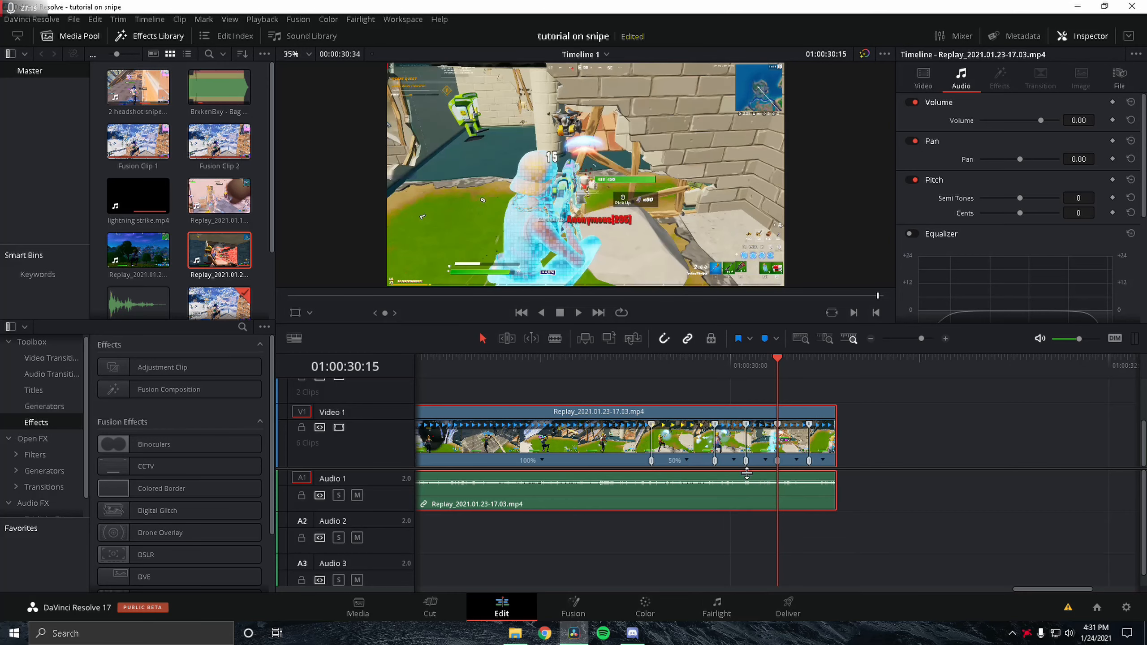
Step: Set the speed of the following ramp segment to 200%
click(734, 461)
mouse_move(771, 506)
click(848, 601)
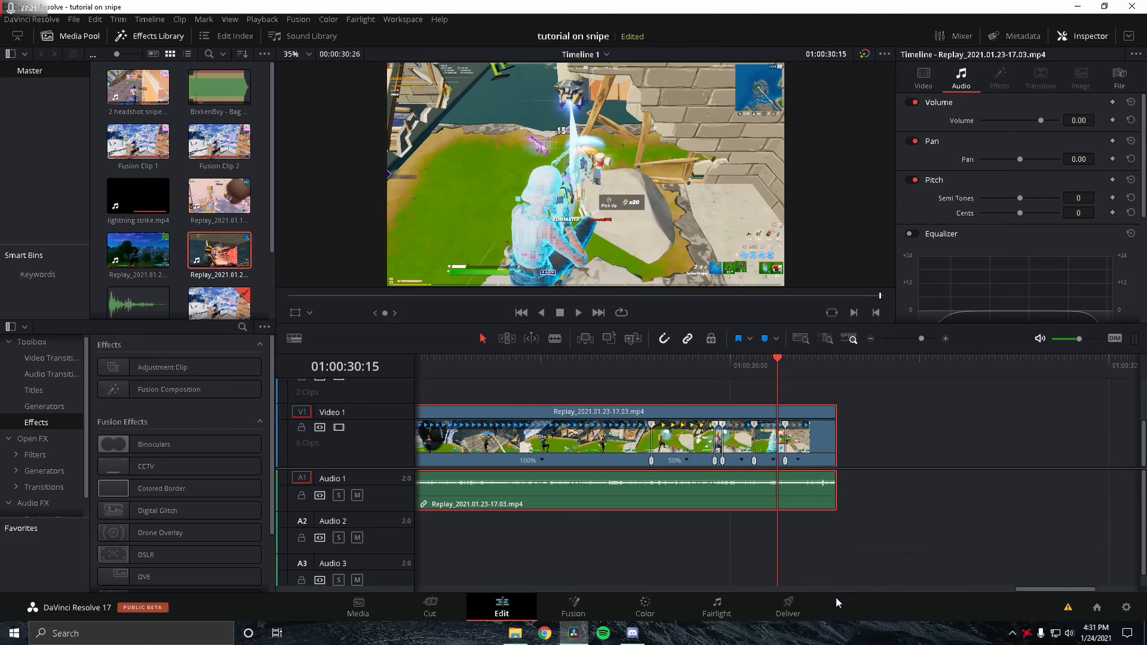
Step: Set the speed of the replay clip's ramp segment to 50%
click(742, 461)
mouse_move(795, 506)
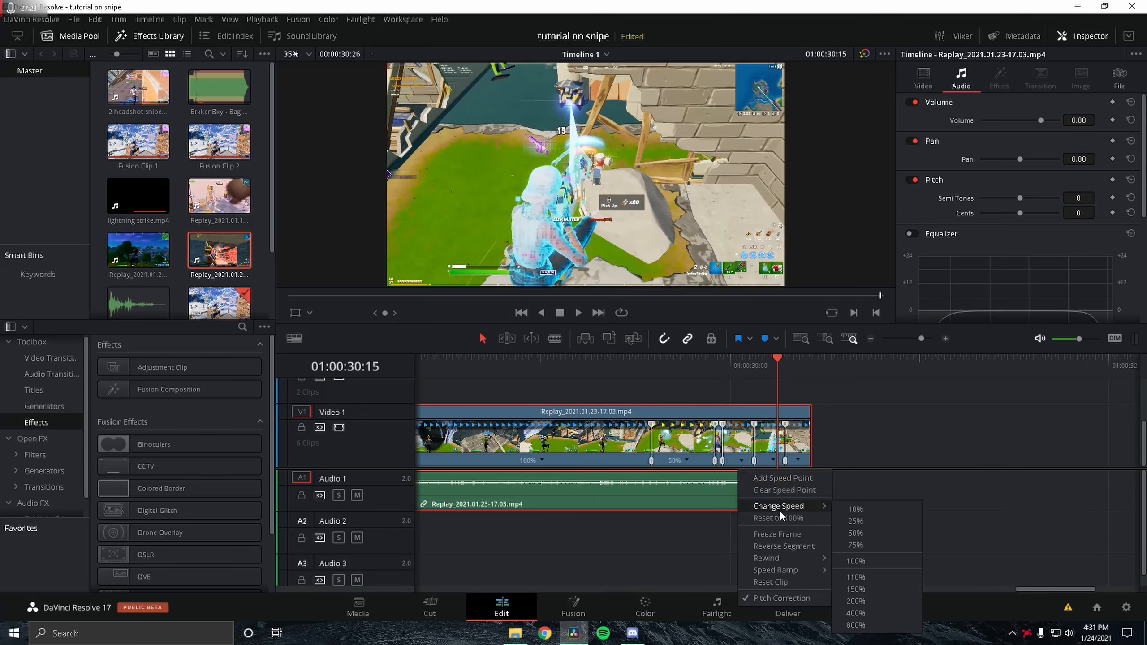
click(860, 534)
Step: Set the speed of the following ramp segment to 200%
click(761, 462)
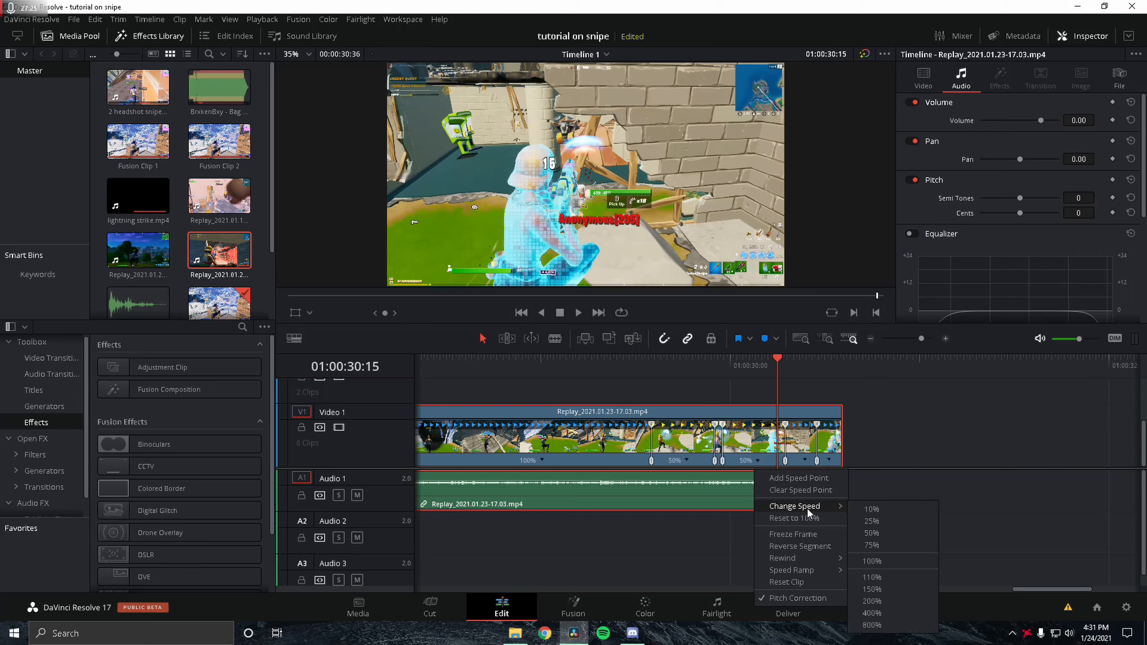
click(879, 602)
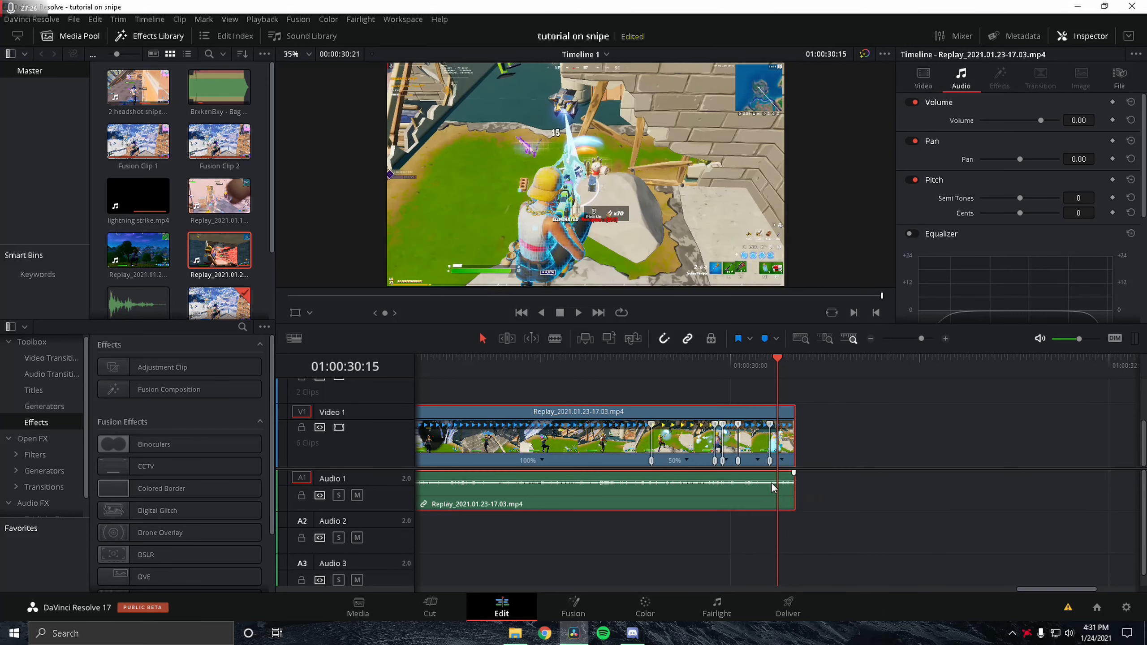
Step: Set the speed of the next ramp segment to 50%
click(761, 462)
mouse_move(807, 507)
click(893, 536)
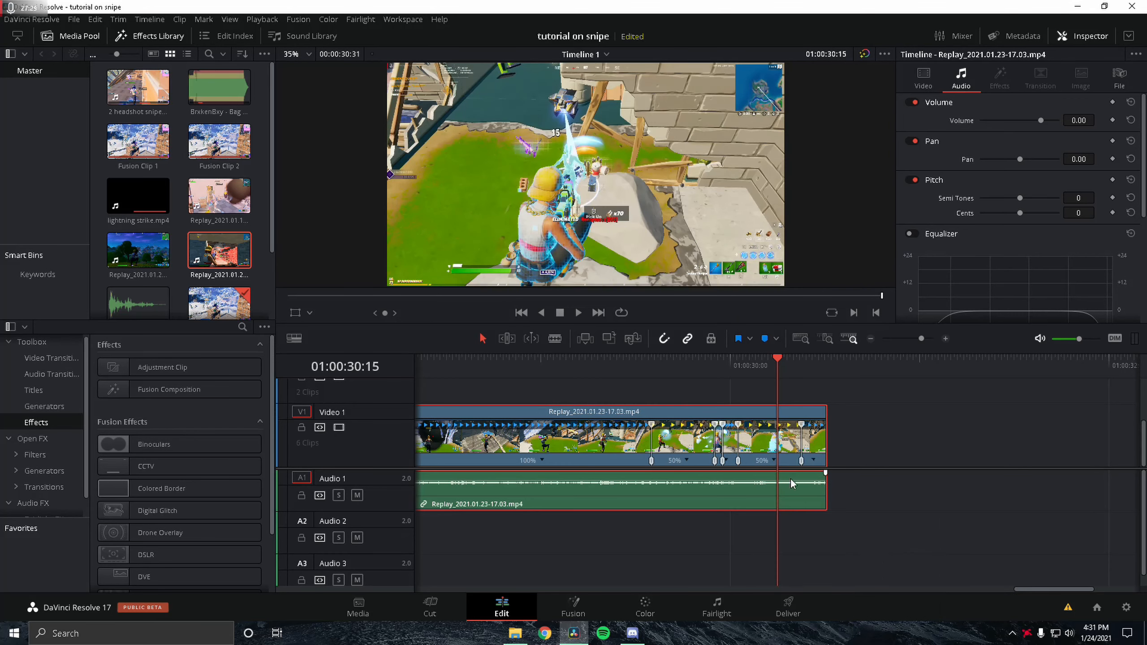
Step: Add a marker on the replay clip at the frame of the shot
click(725, 369)
click(919, 339)
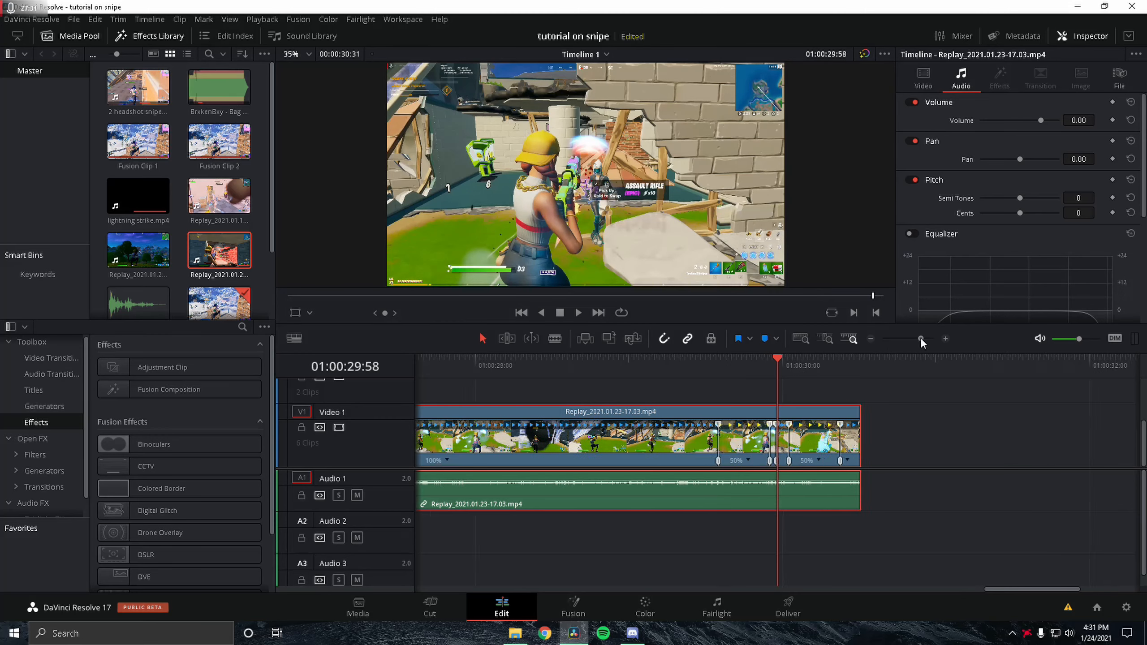
drag(921, 339, 929, 339)
key(Left)
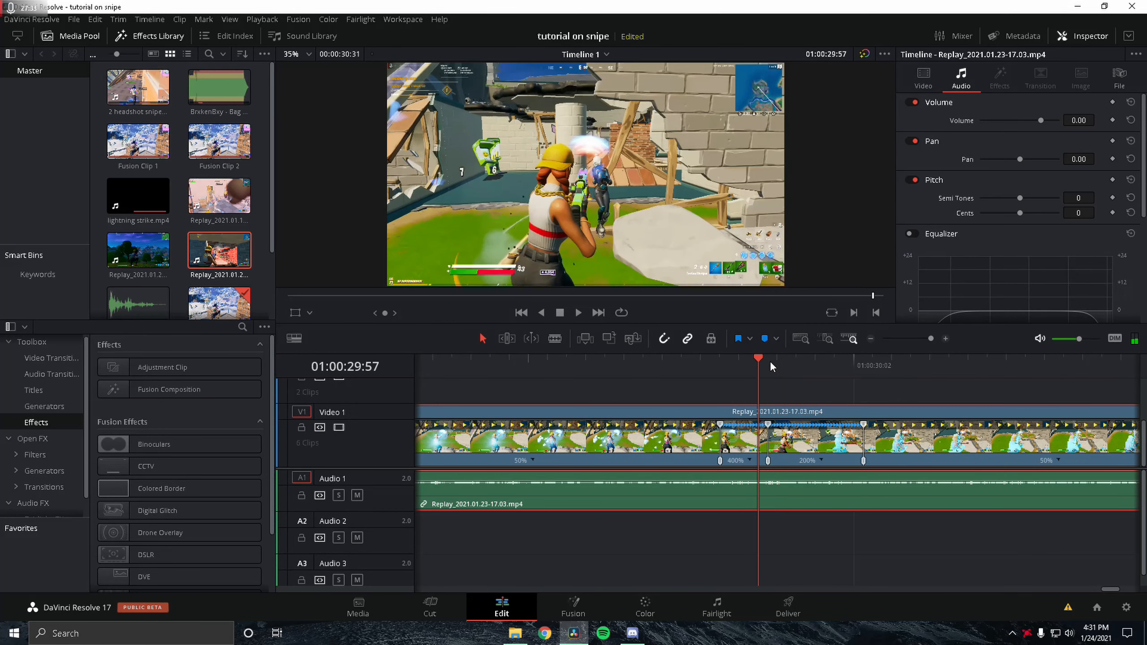
key(Right)
key(Left)
key(m)
drag(925, 342, 908, 339)
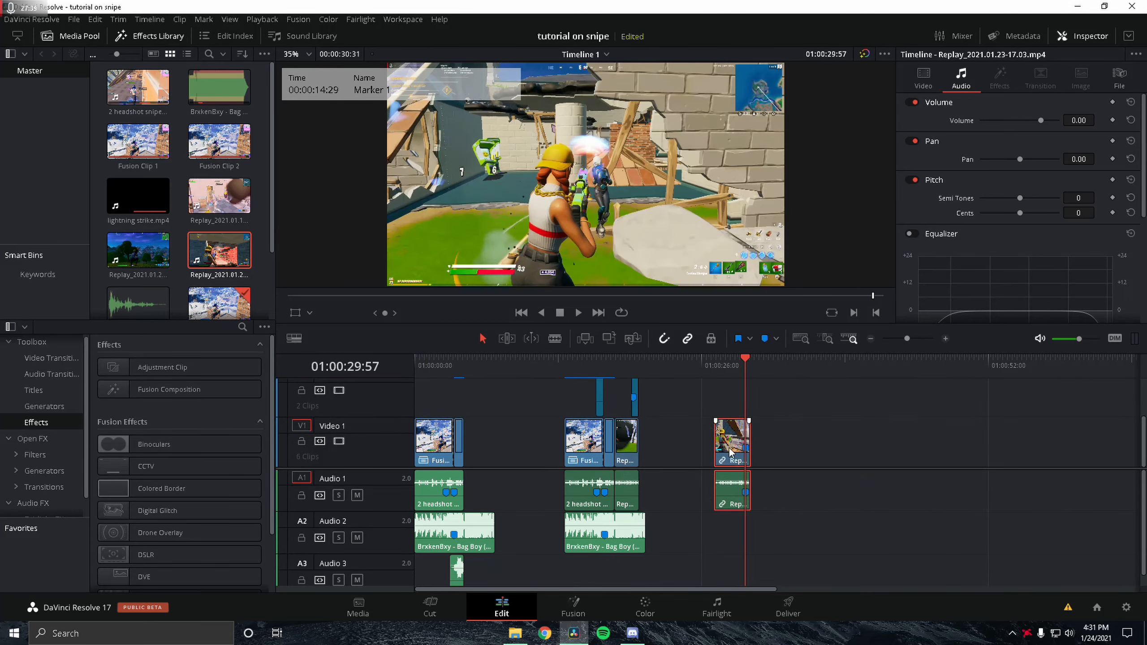
Step: Move the replay clip to the start of the timeline right after Fusion Clip 2
drag(732, 452, 506, 462)
click(466, 365)
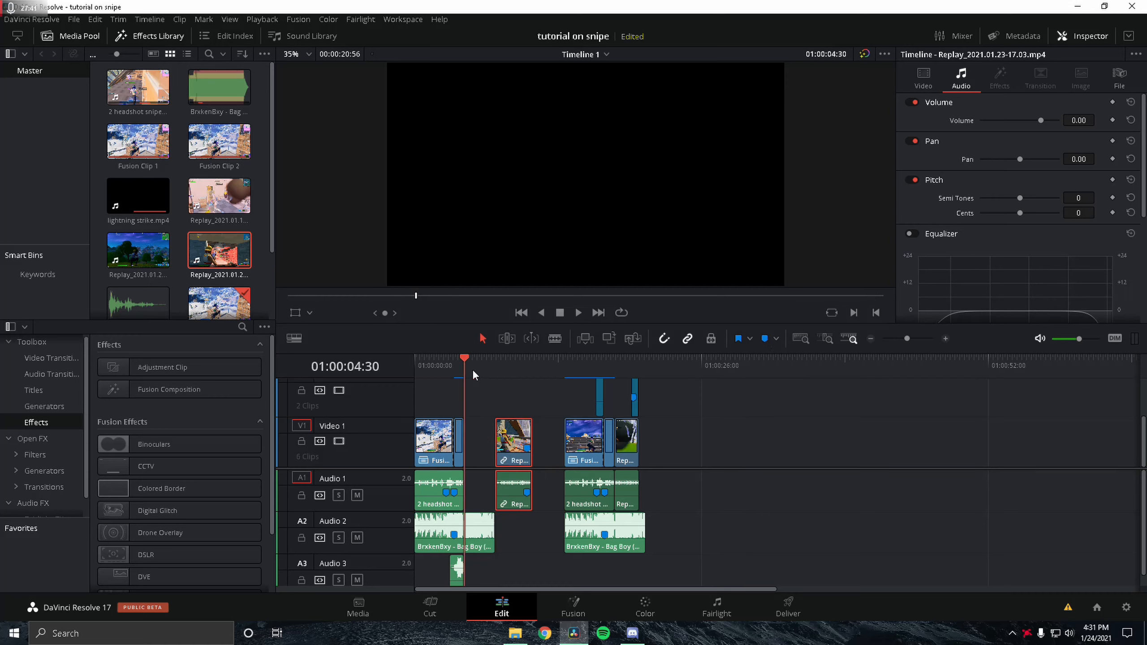
Step: Add a marker on the Bag Boy music clip at the beat where the shot should land
drag(907, 338, 927, 339)
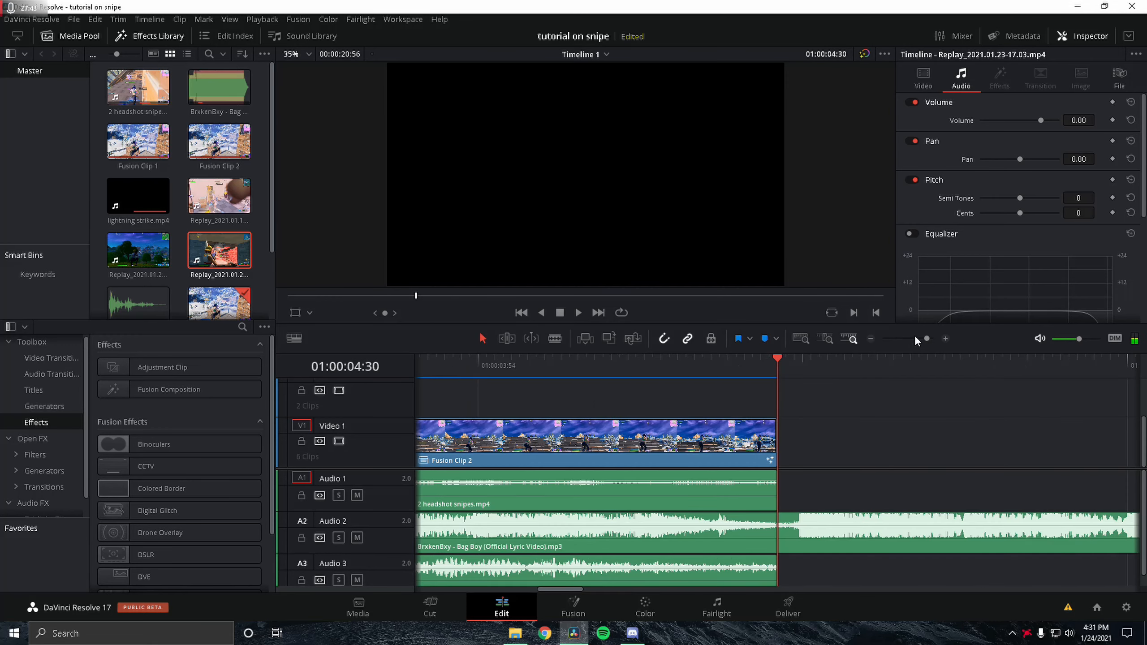
click(915, 337)
key(space)
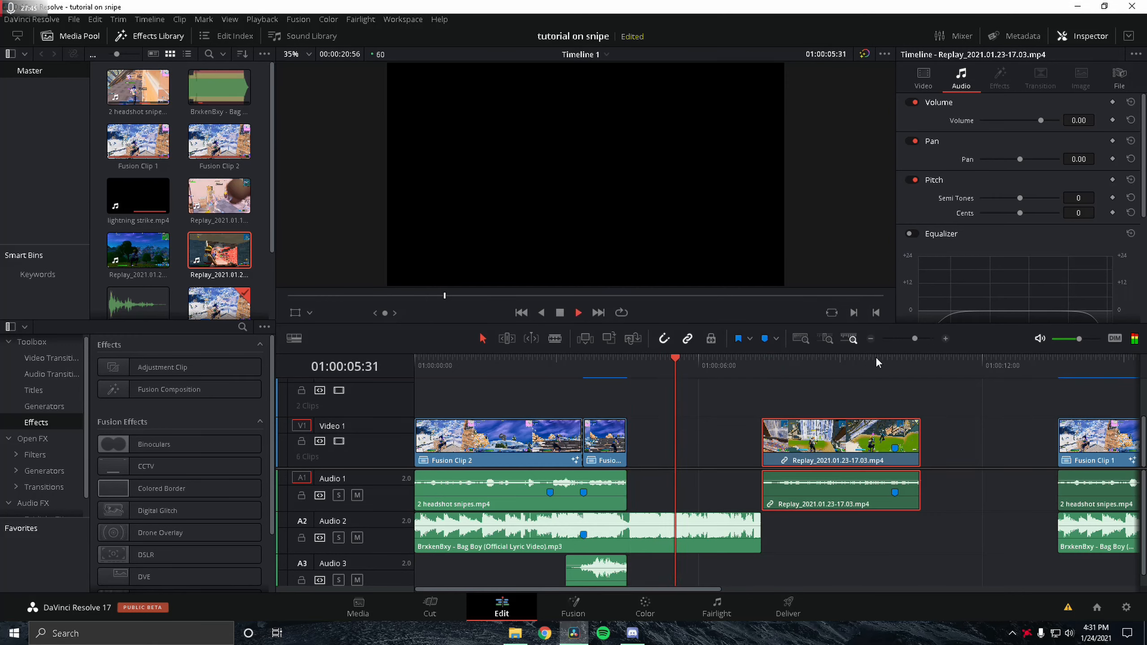
key(space)
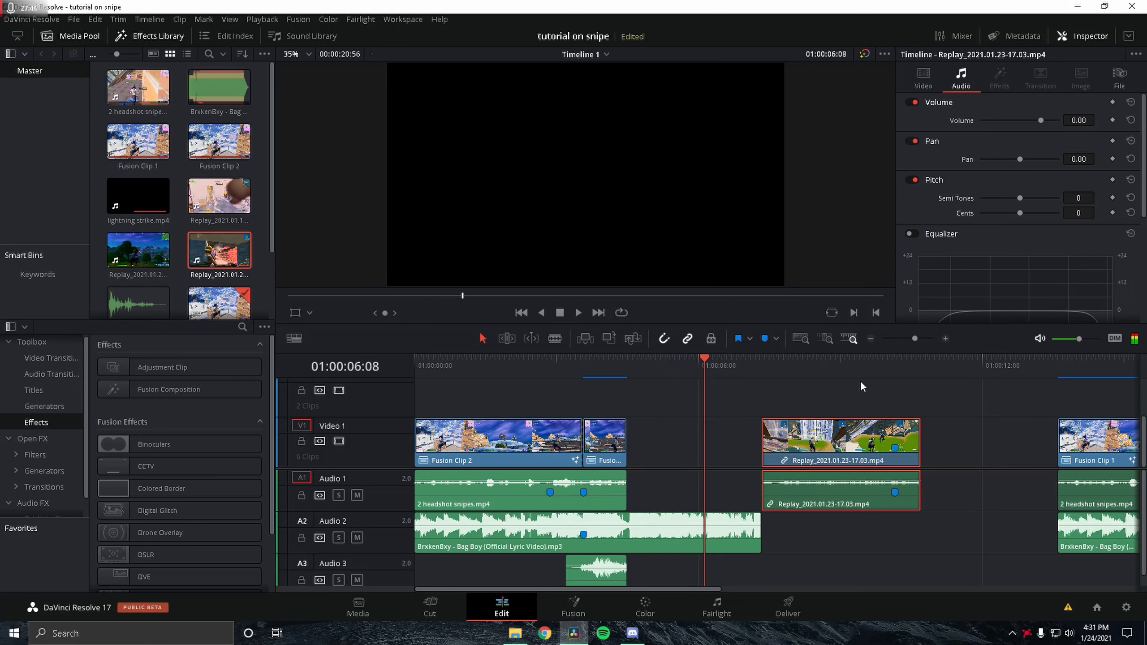
click(925, 338)
click(747, 368)
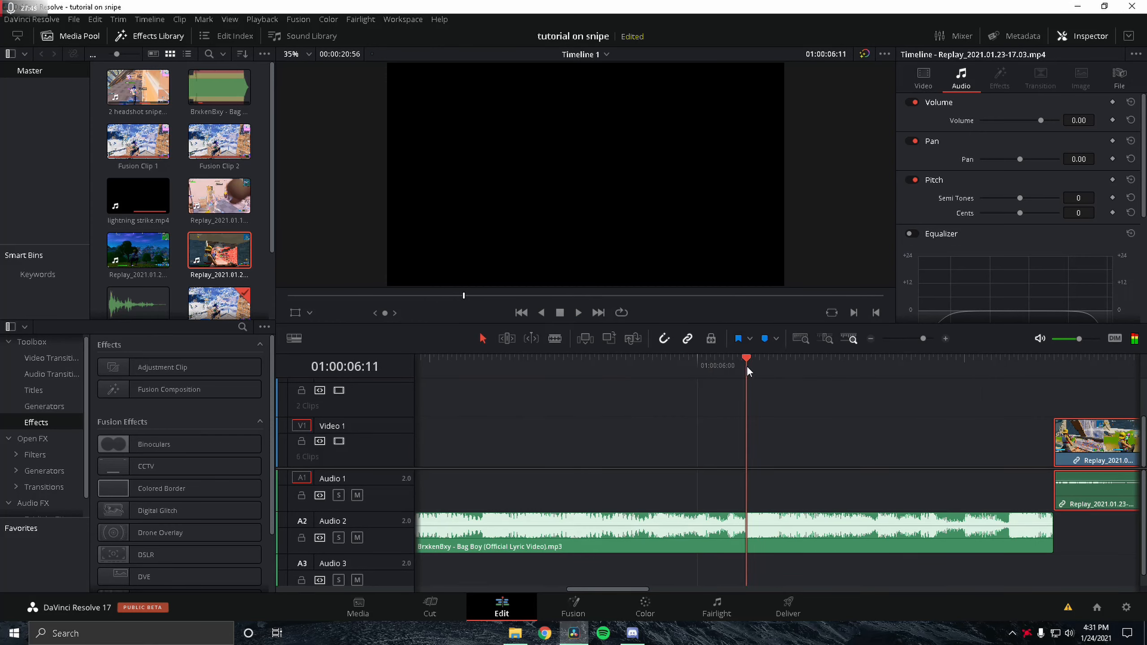
click(769, 524)
key(m)
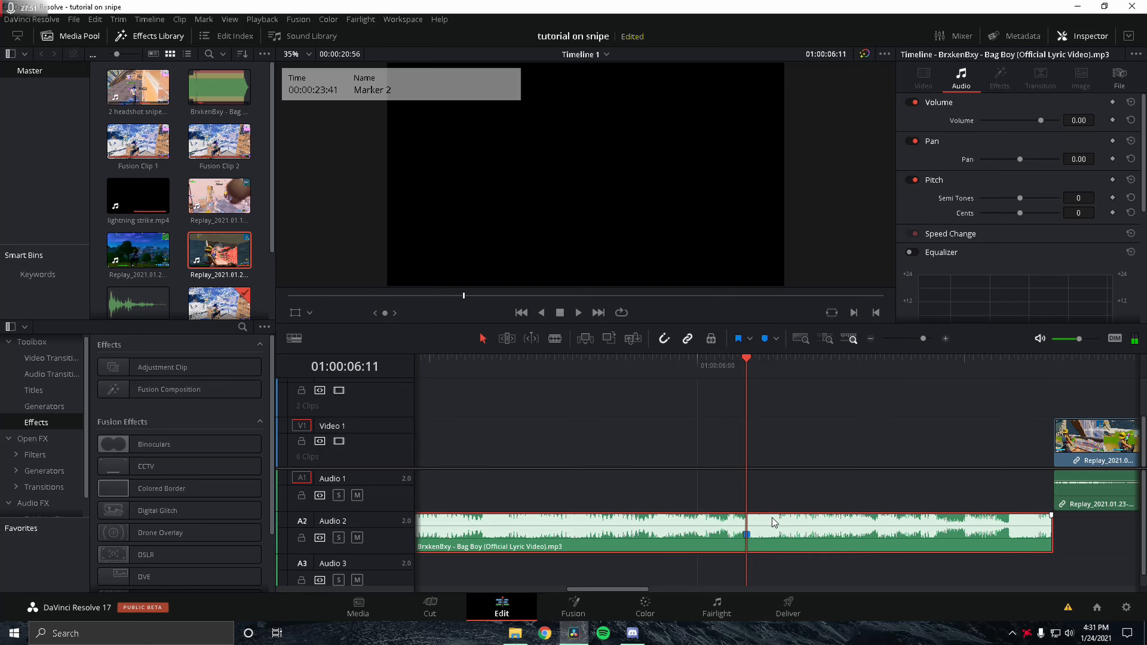
Step: Slide the replay clip so its shot marker lines up with the music marker
key(space)
drag(844, 365, 760, 366)
drag(916, 341, 913, 341)
click(673, 450)
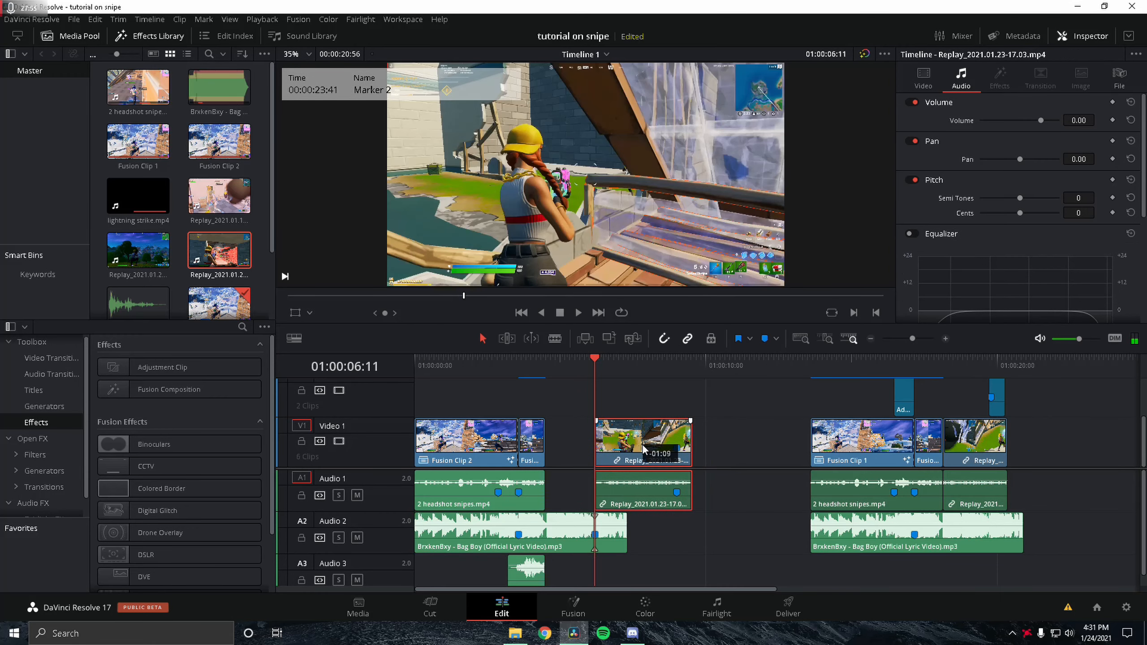
mouse_move(604, 449)
mouse_down()
mouse_move(615, 459)
mouse_move(587, 455)
mouse_up()
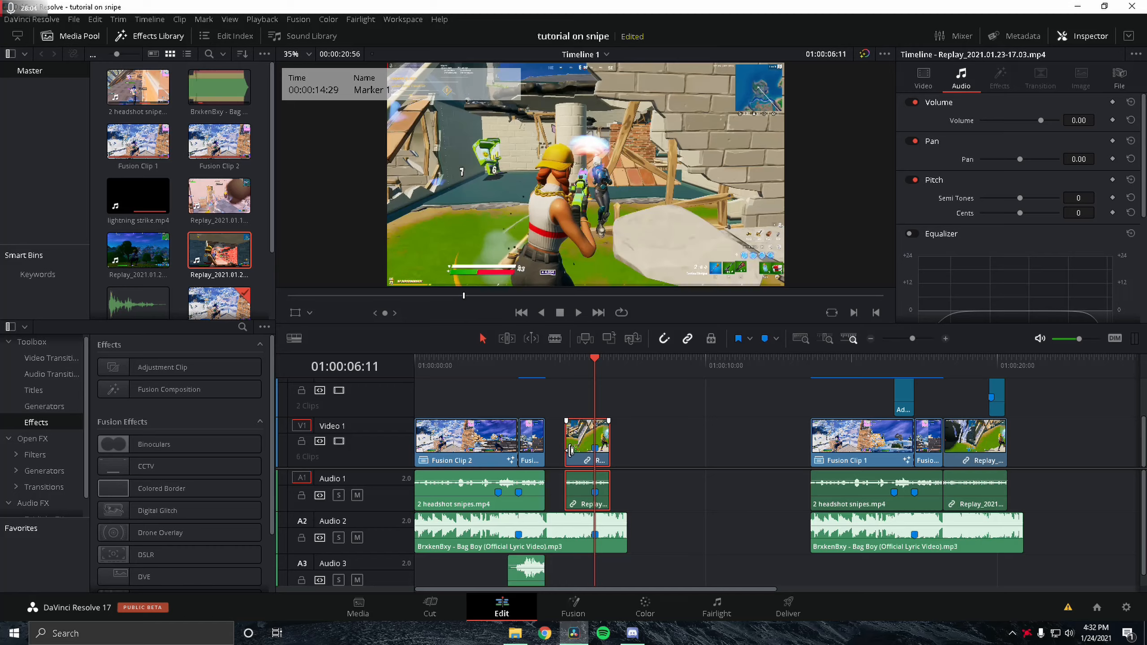
drag(570, 450, 547, 450)
Step: Paste a copy of the adjustment clip above the replay clip, aligned with the shot marker
click(546, 362)
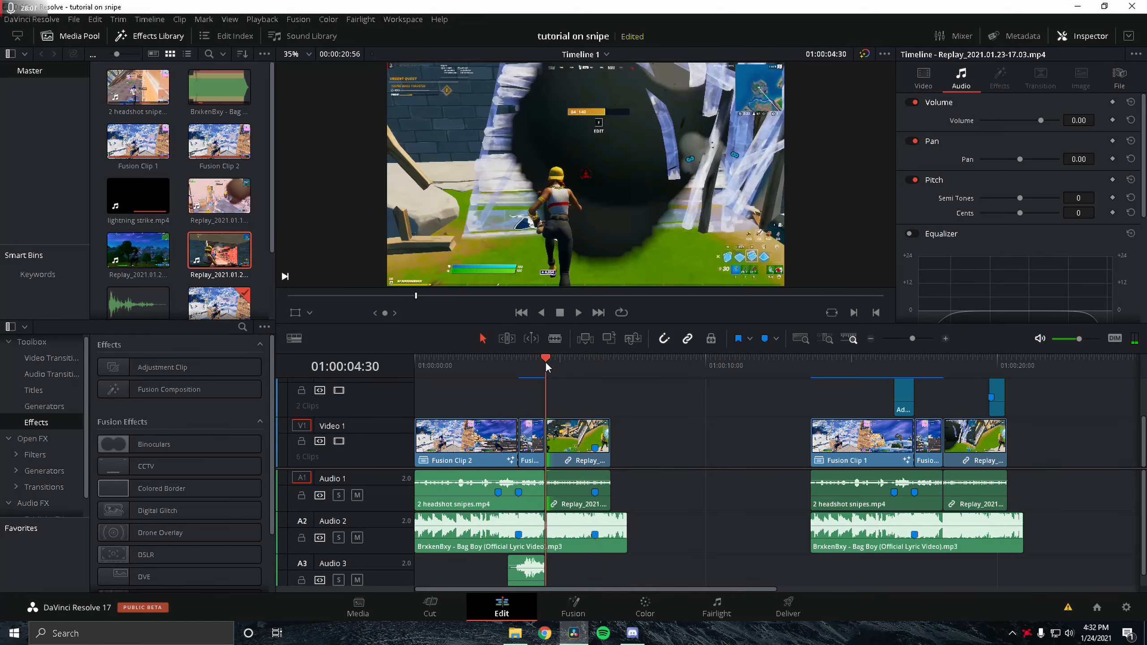
key(space)
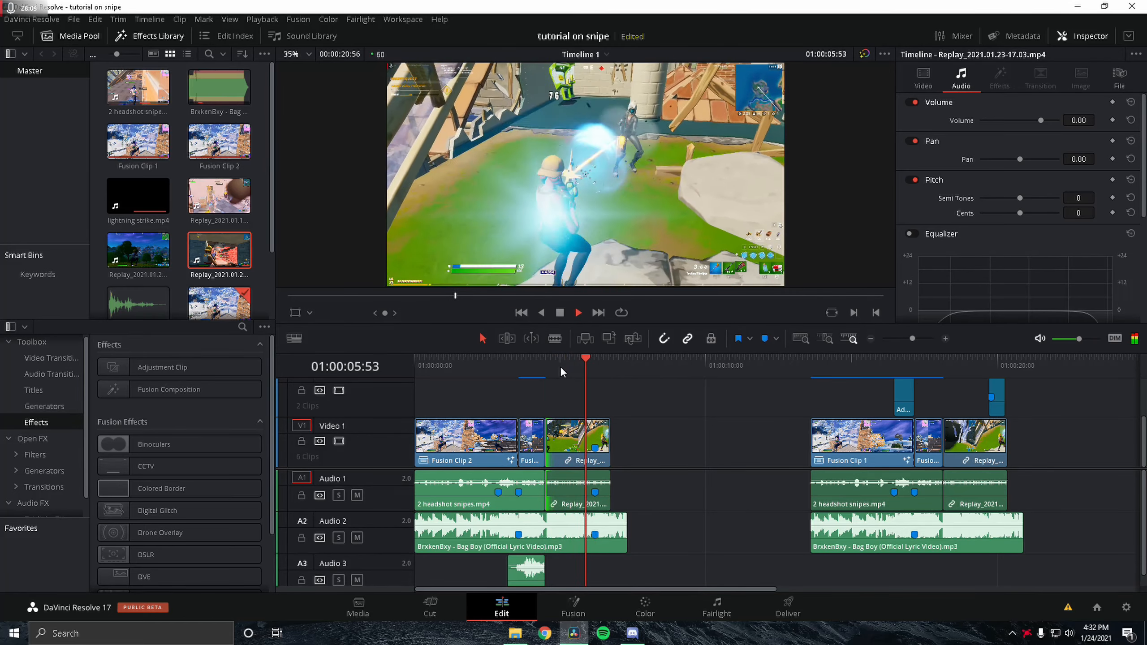
click(593, 367)
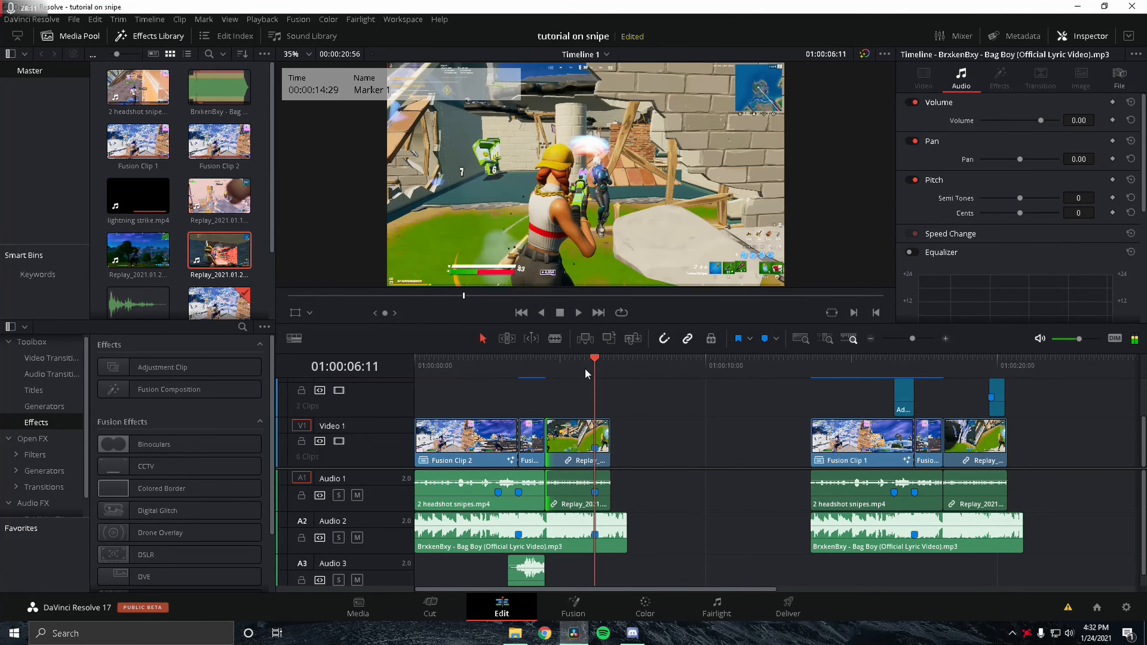
click(583, 369)
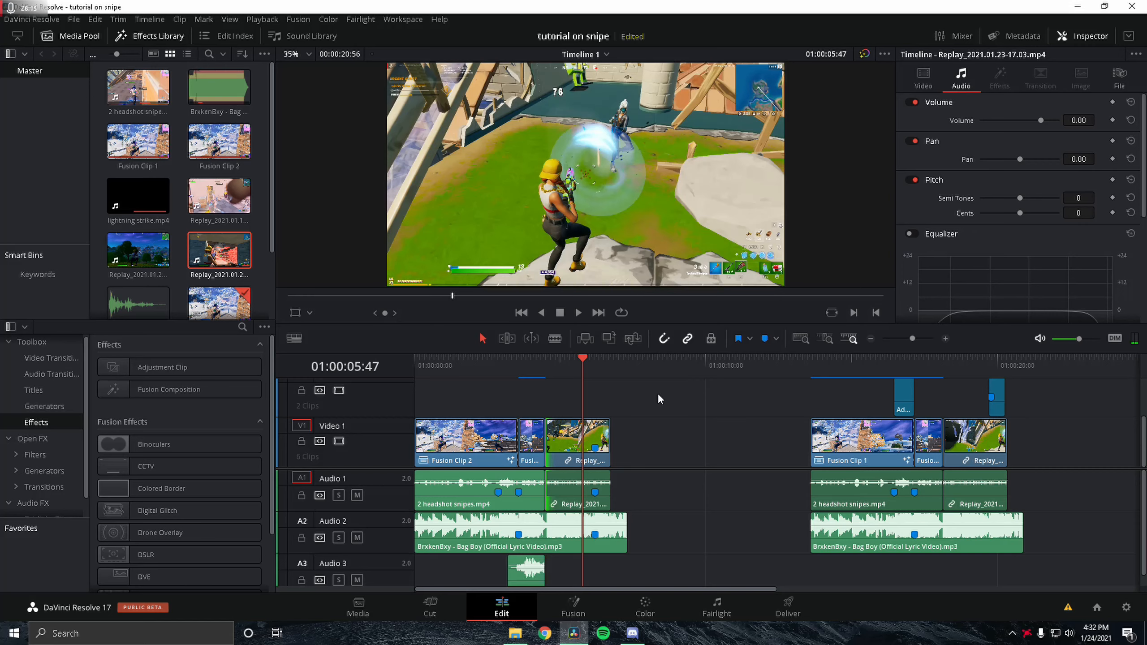
click(997, 405)
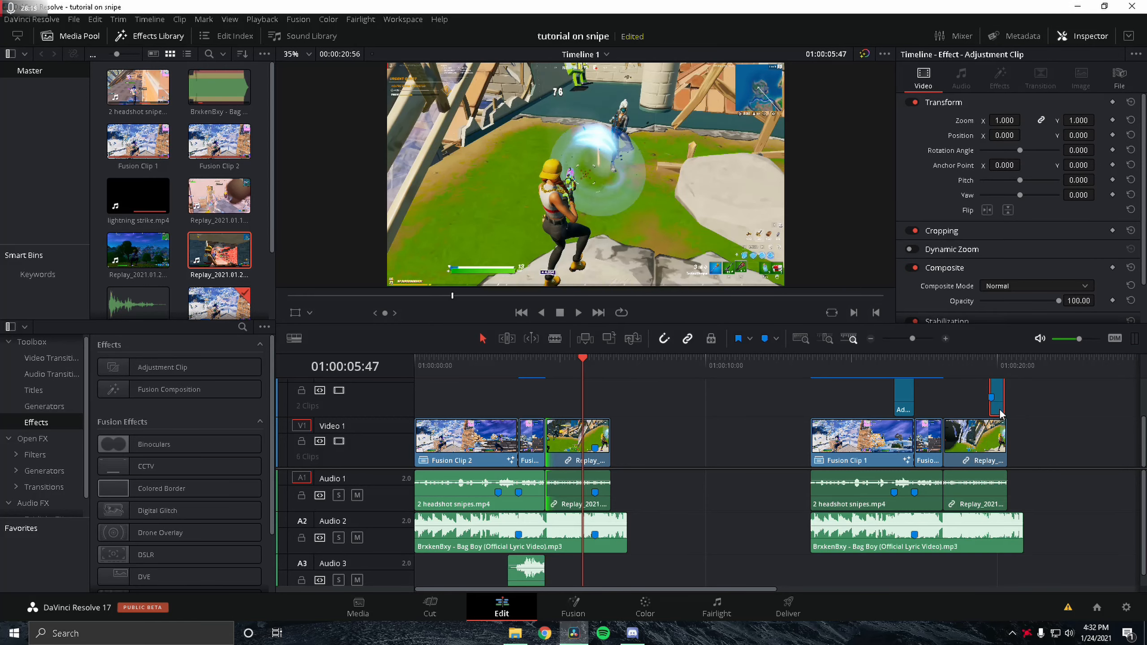
click(658, 409)
key(ctrl+v)
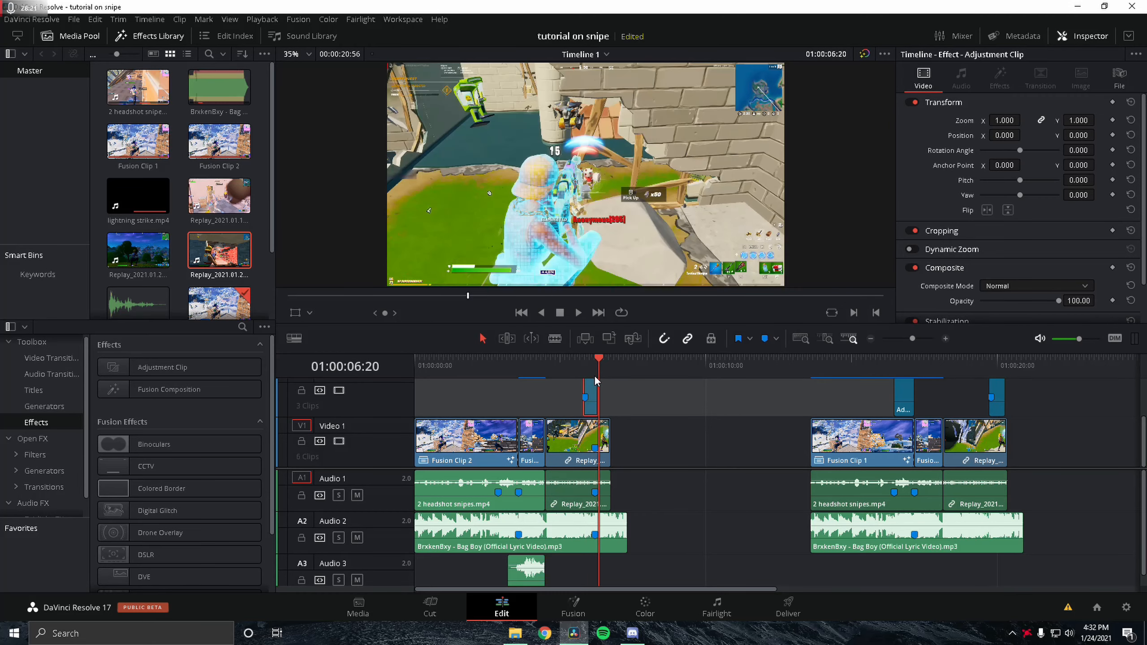
drag(595, 407, 601, 409)
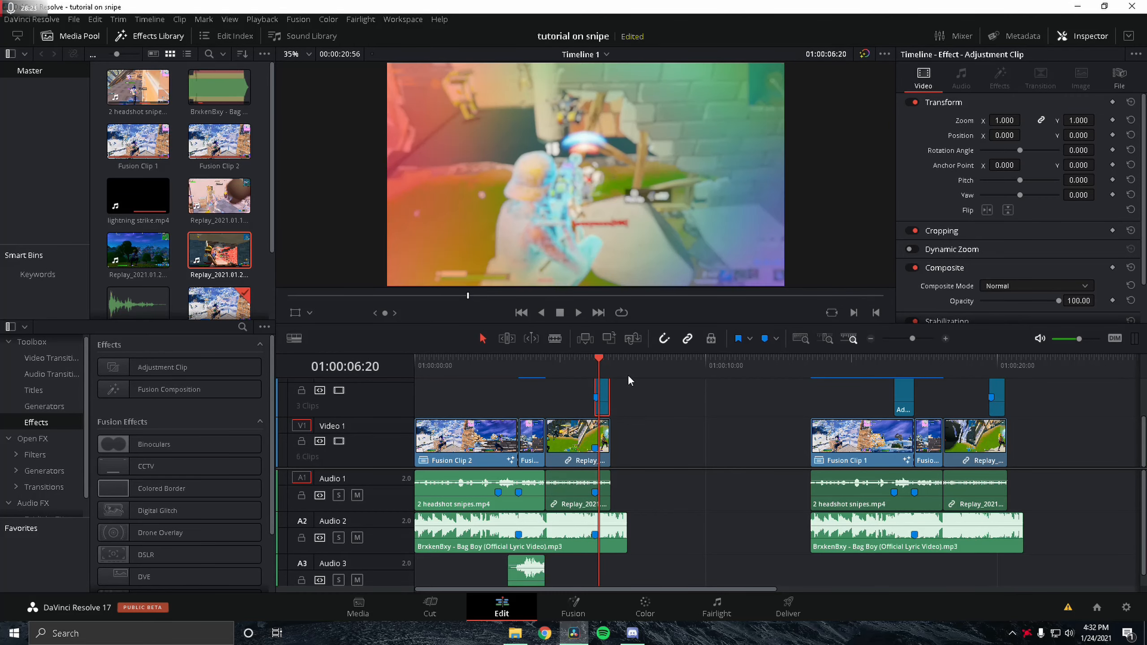
click(594, 360)
click(922, 339)
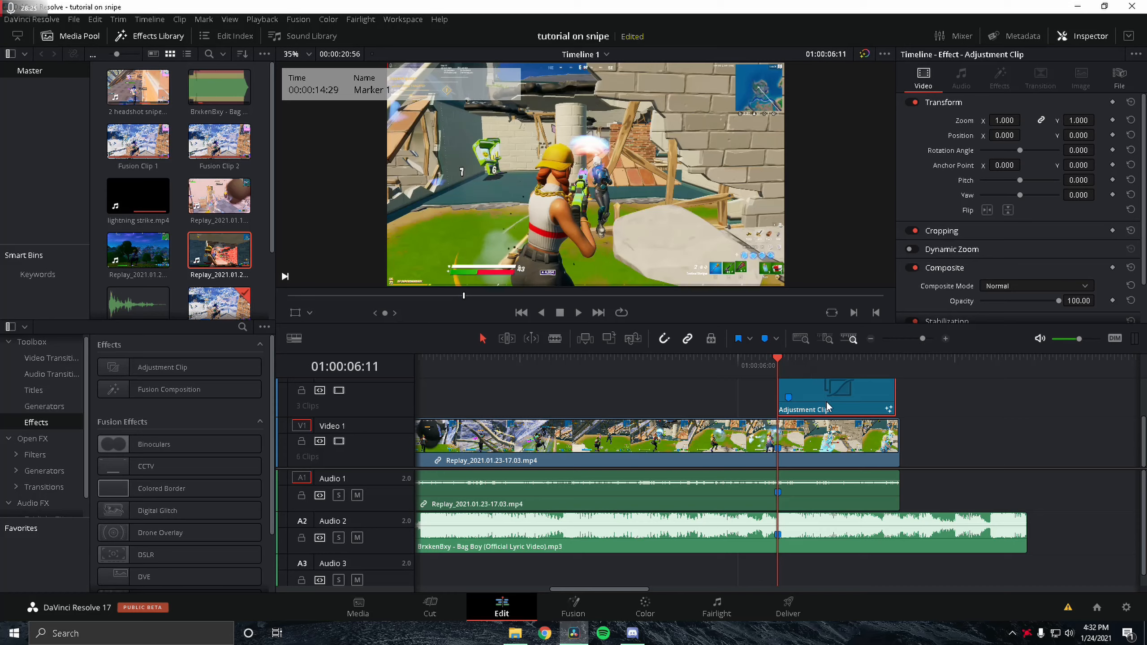
drag(827, 401, 813, 404)
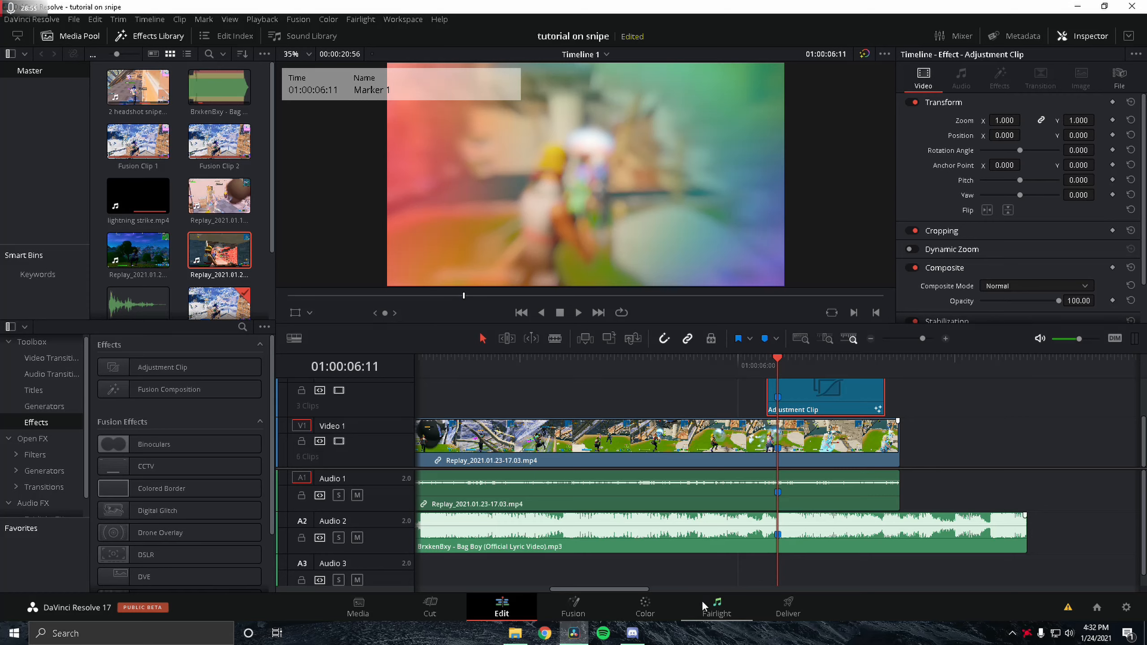
Step: Open the adjustment clip on the Fusion page and rearrange the effect nodes in the node graph
click(571, 609)
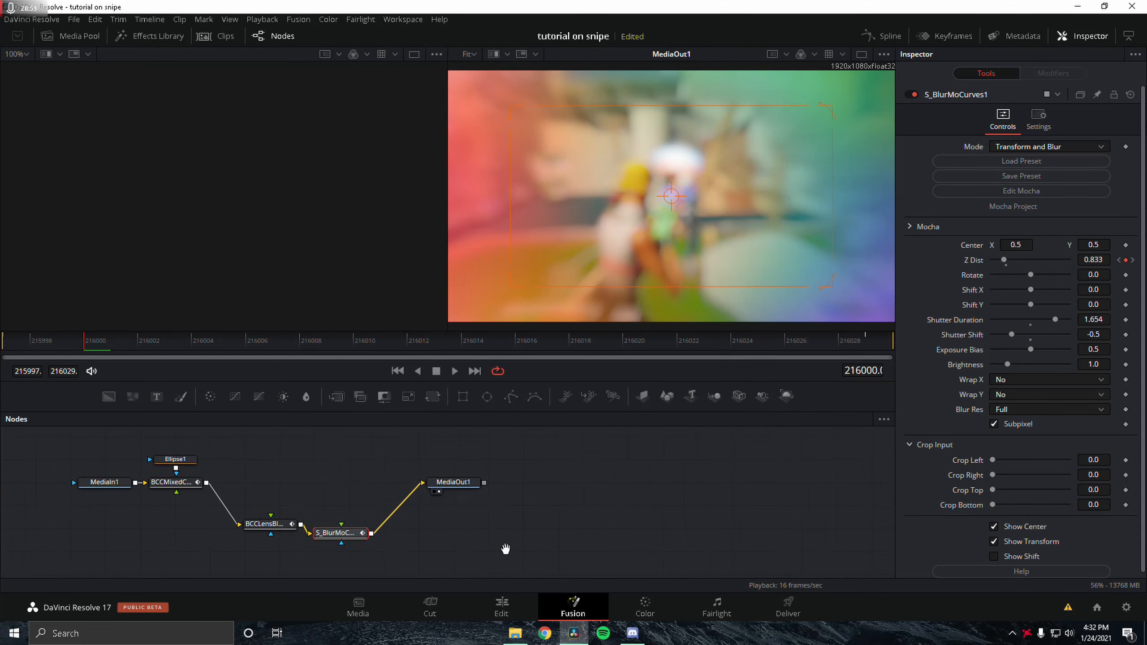
drag(505, 549, 600, 511)
scroll(494, 549, down, 1)
scroll(423, 528, up, 2)
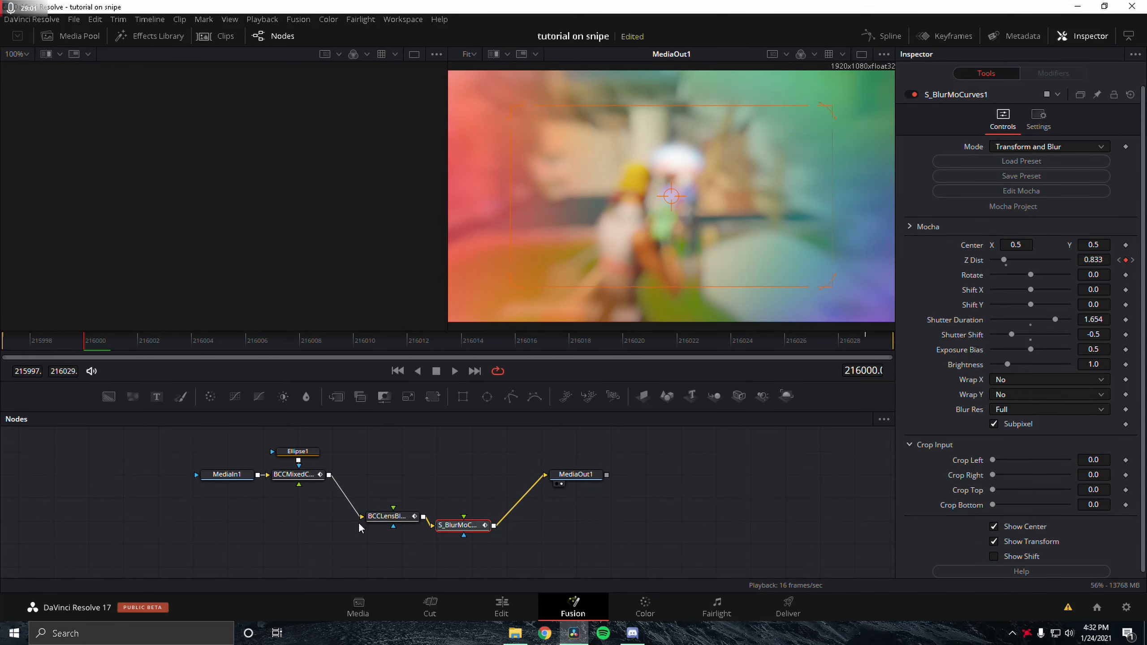
drag(460, 532, 482, 495)
drag(388, 516, 390, 490)
Step: Reposition the Ellipse1 node and reconnect it as the mask of the BCCMixedColors node
click(298, 453)
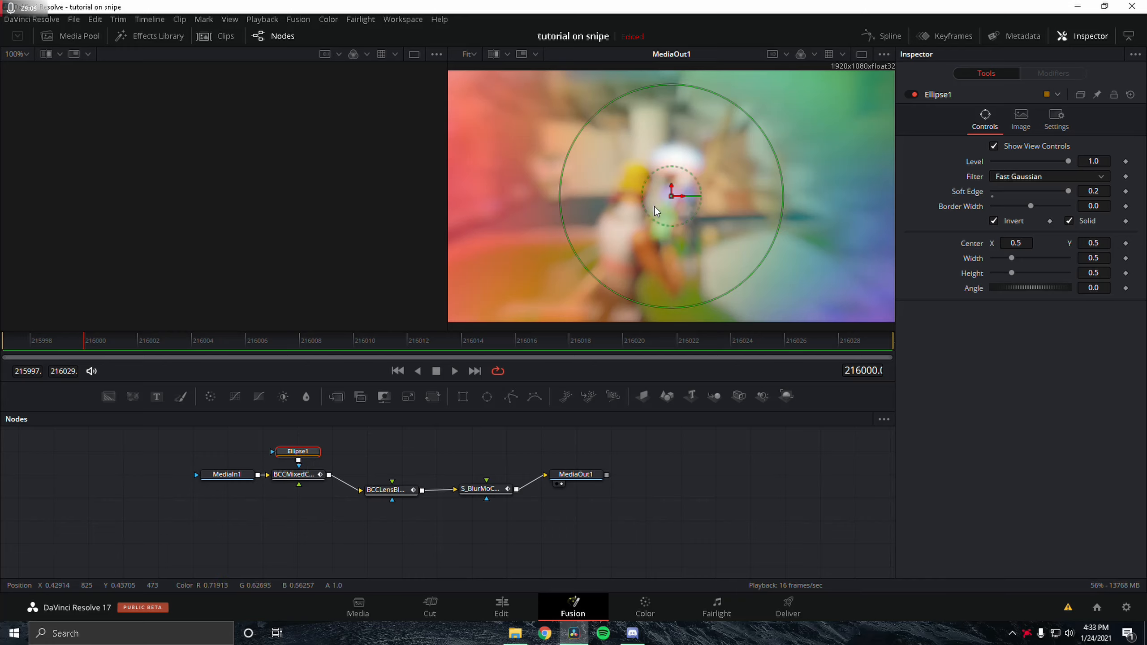
scroll(655, 207, down, 1)
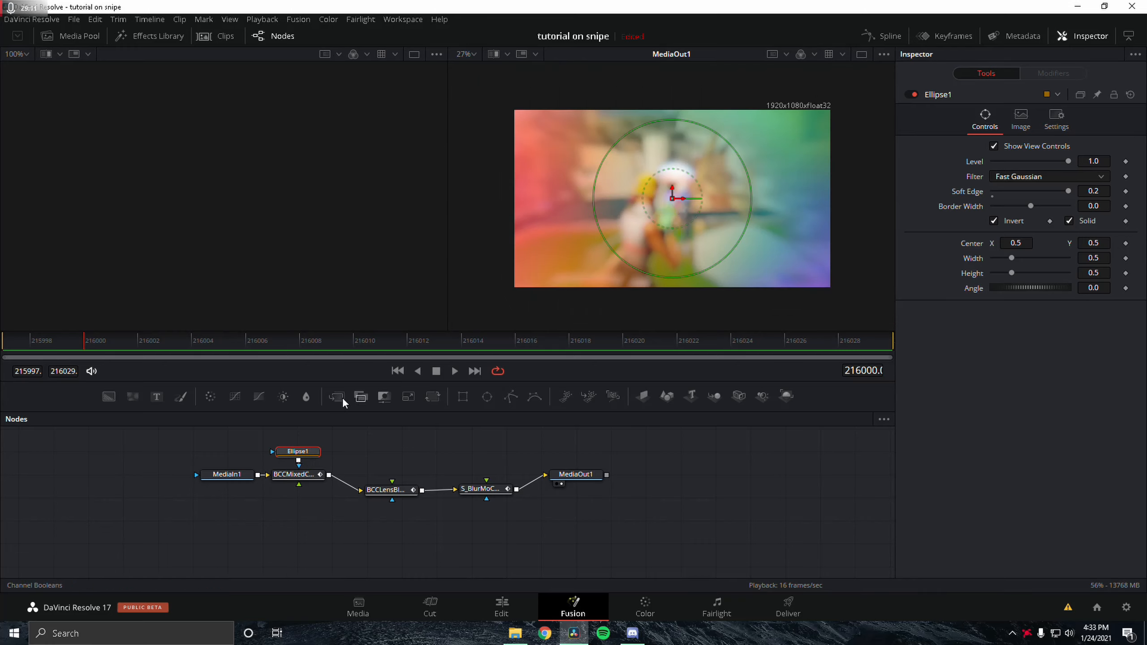
drag(300, 455, 249, 452)
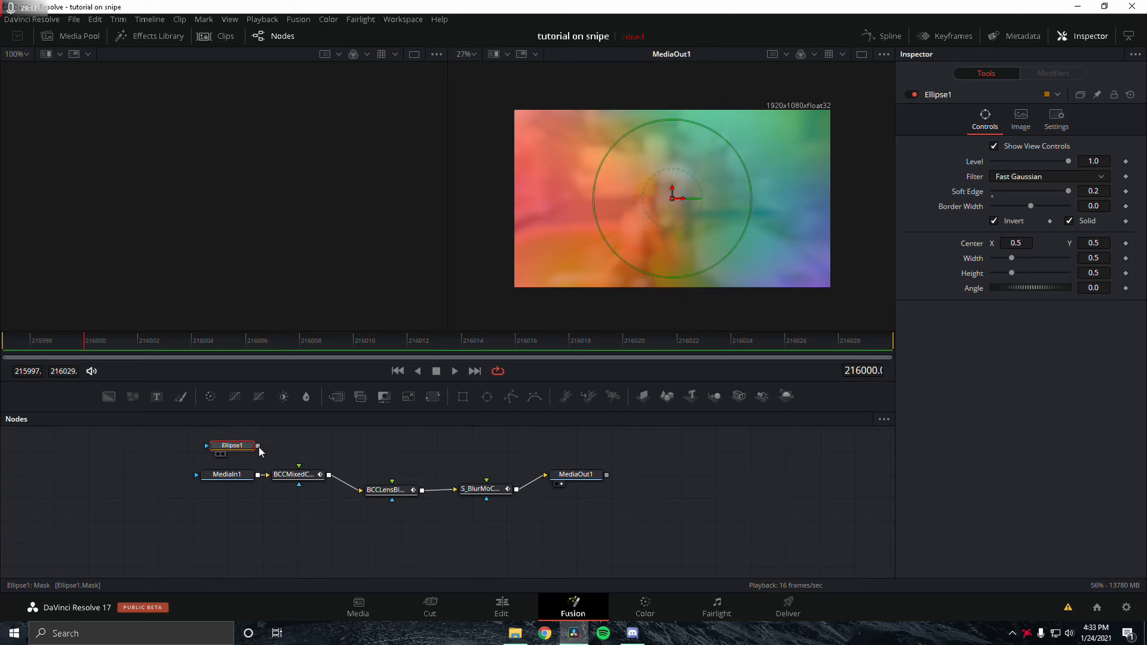
mouse_move(264, 448)
mouse_down()
mouse_move(293, 476)
mouse_move(282, 446)
mouse_up()
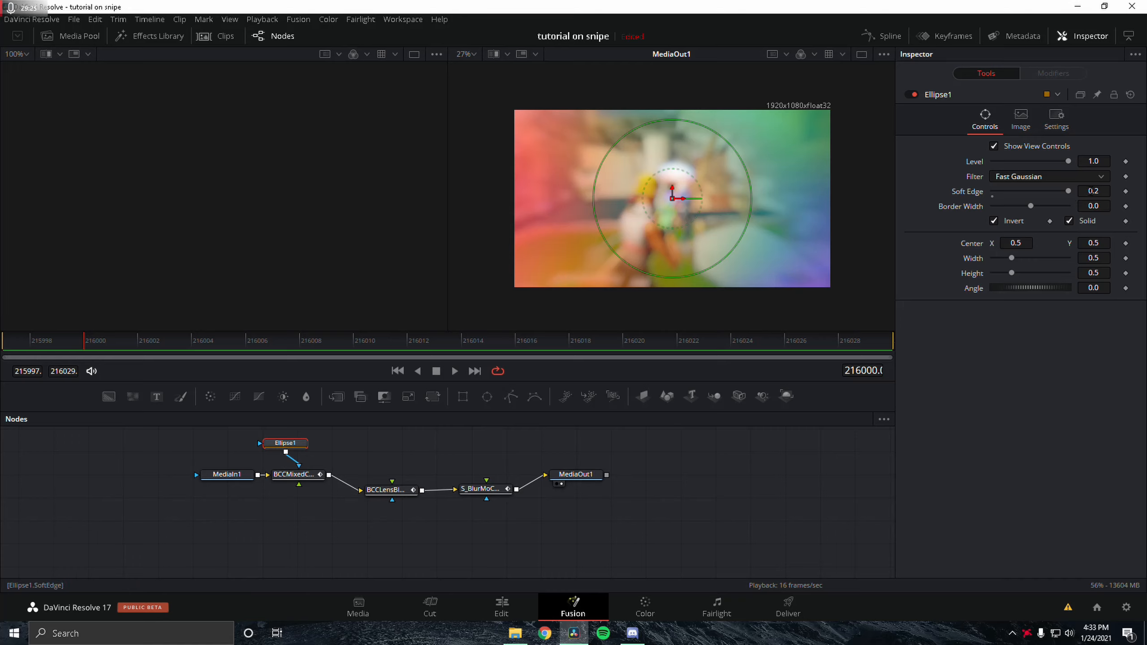
Step: Inspect the BCCMixedColors node's opacity keyframes across the clip
click(291, 474)
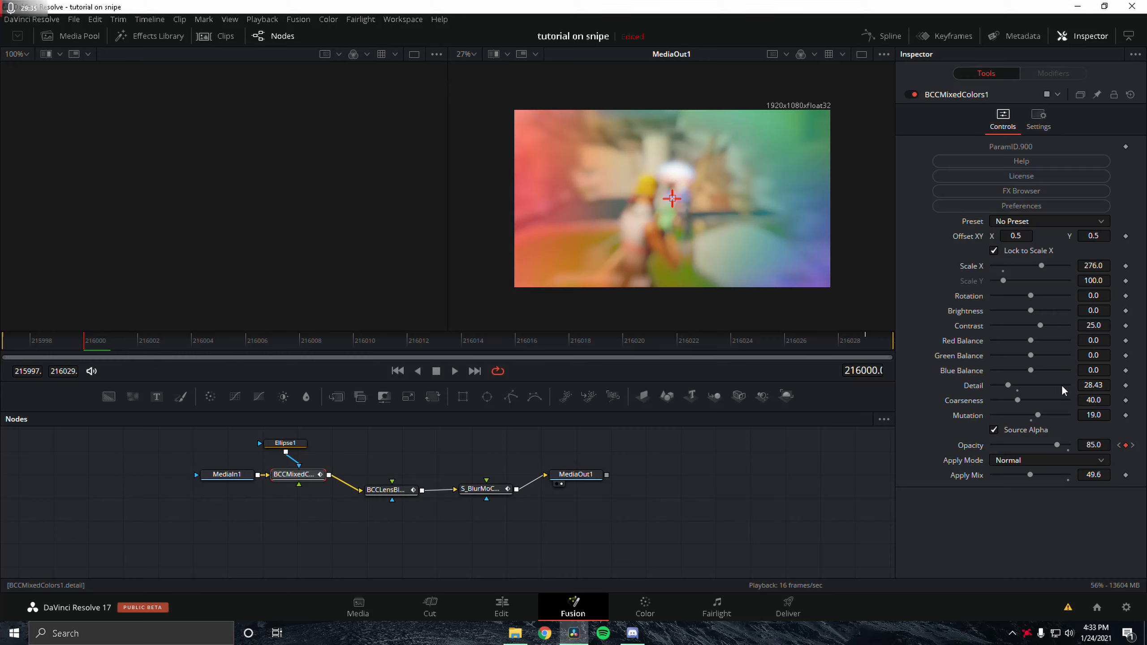
click(1120, 445)
click(1132, 445)
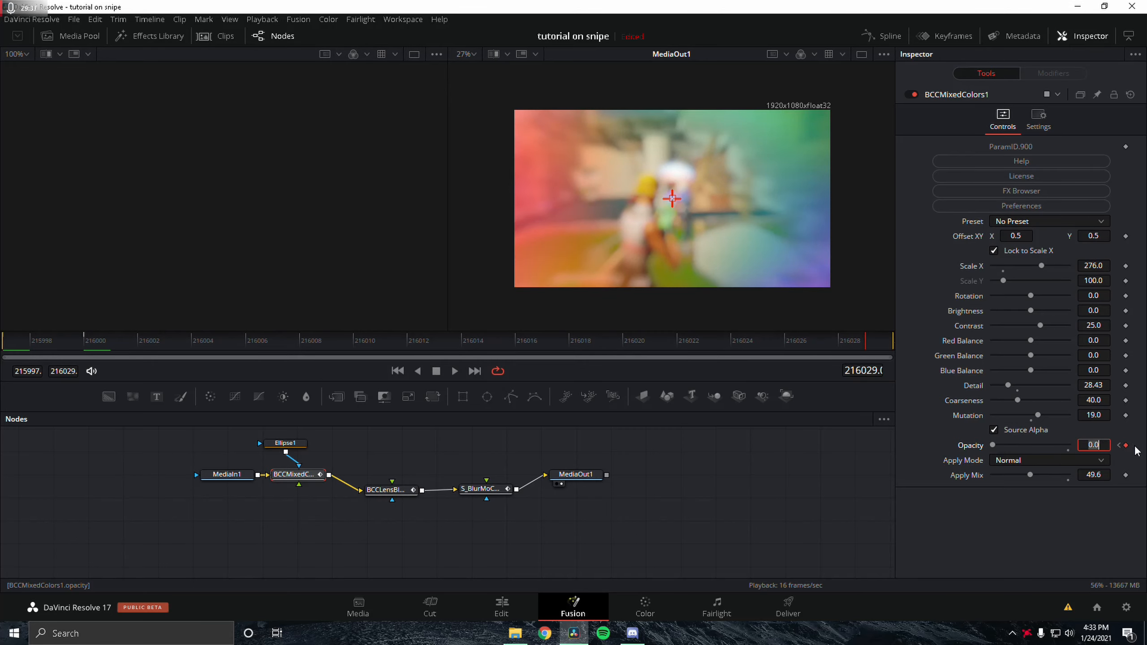
click(92, 351)
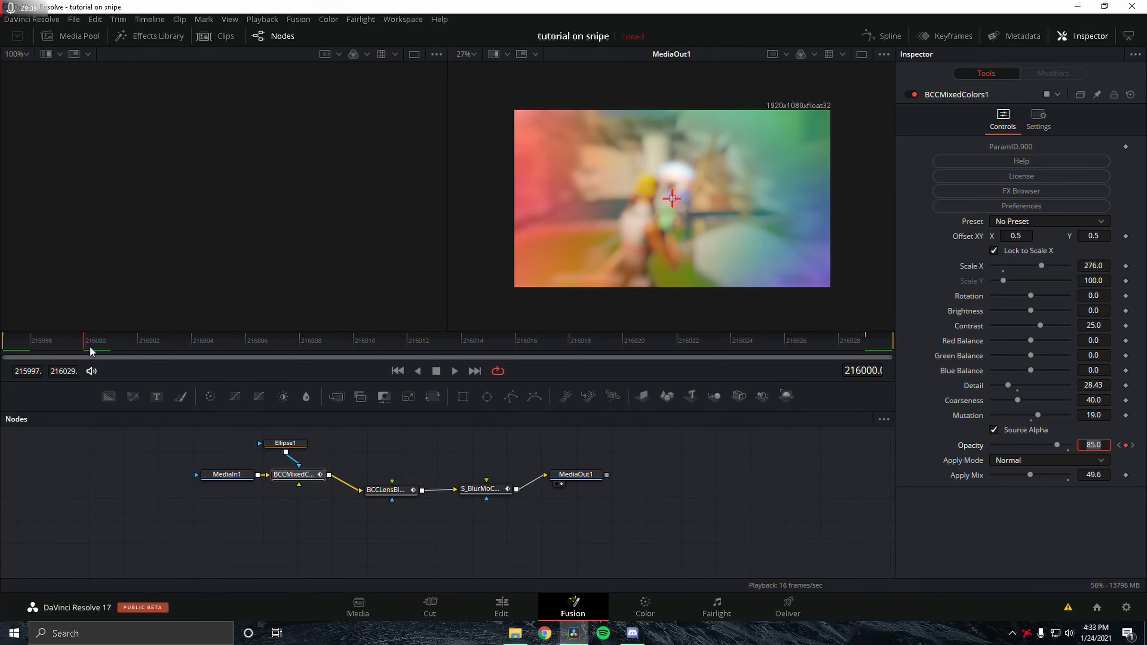
Step: Inspect the BCCLensBlur node's settings
click(387, 490)
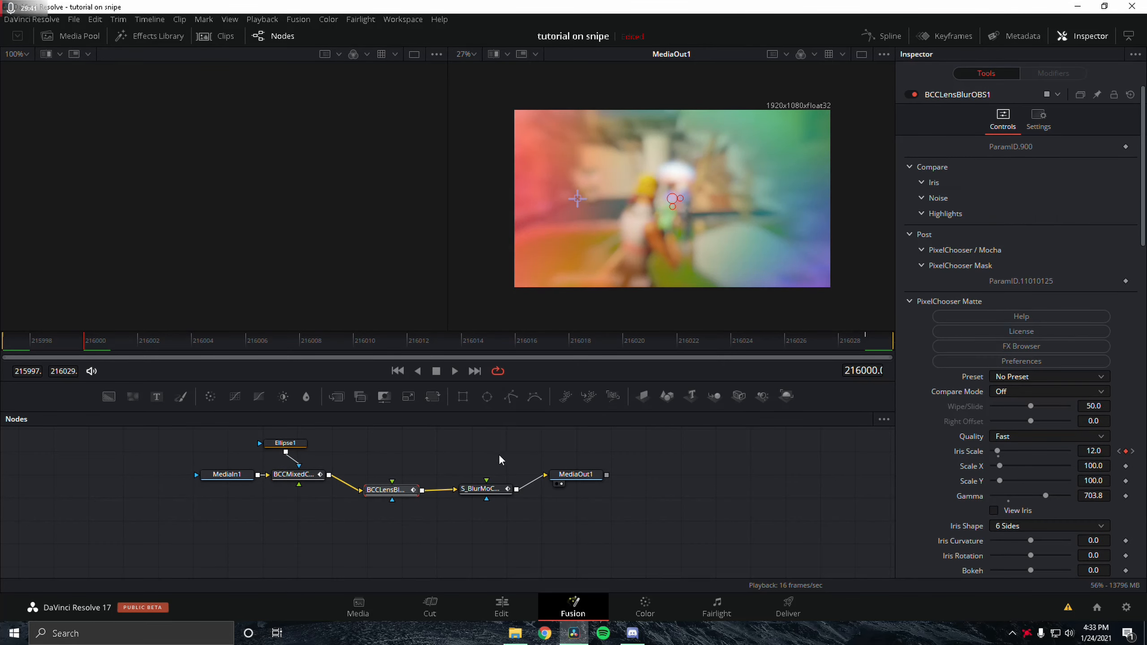
scroll(948, 371, down, 3)
scroll(962, 379, up, 3)
click(910, 167)
click(910, 167)
scroll(934, 317, down, 2)
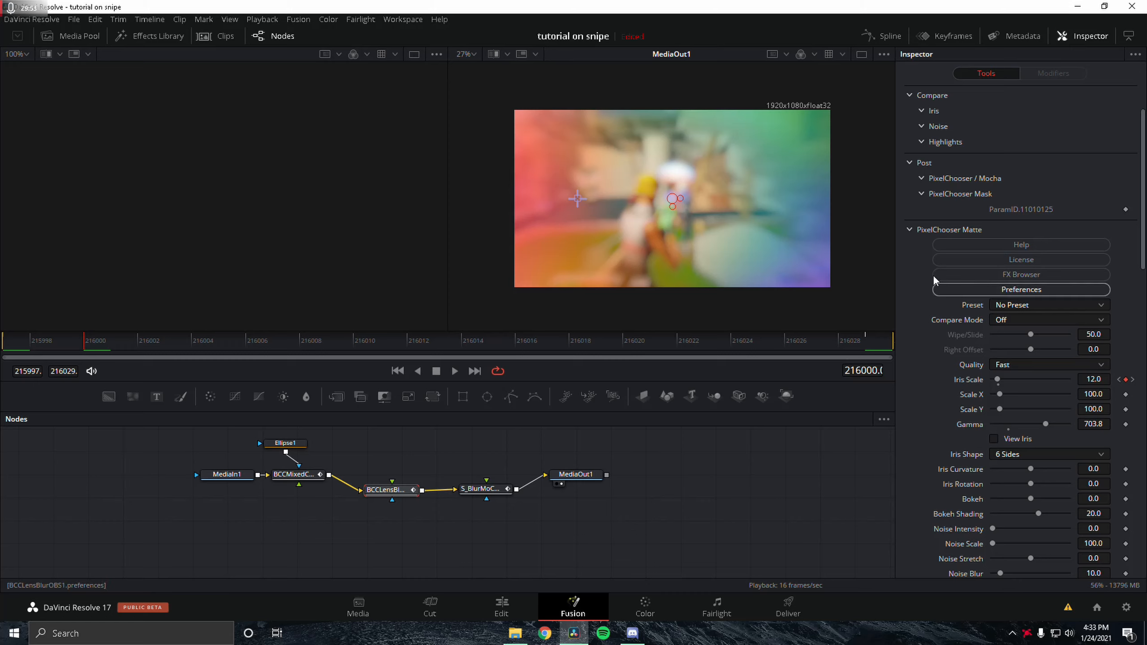